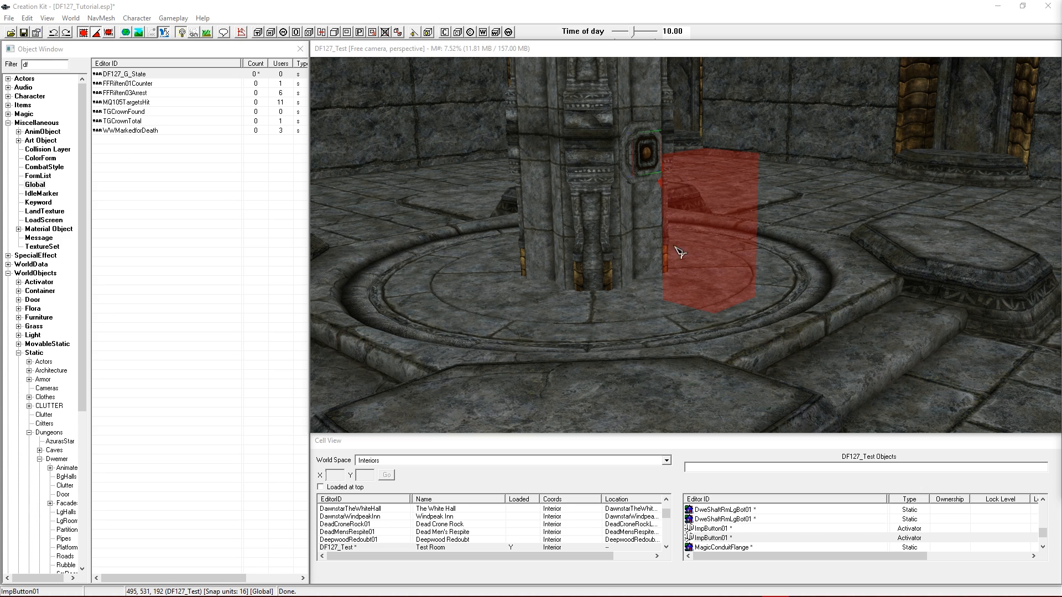
Open the DF127_G_State global variable and review its variable type and value
{"action": "left_click", "coordinate": [177, 185]}
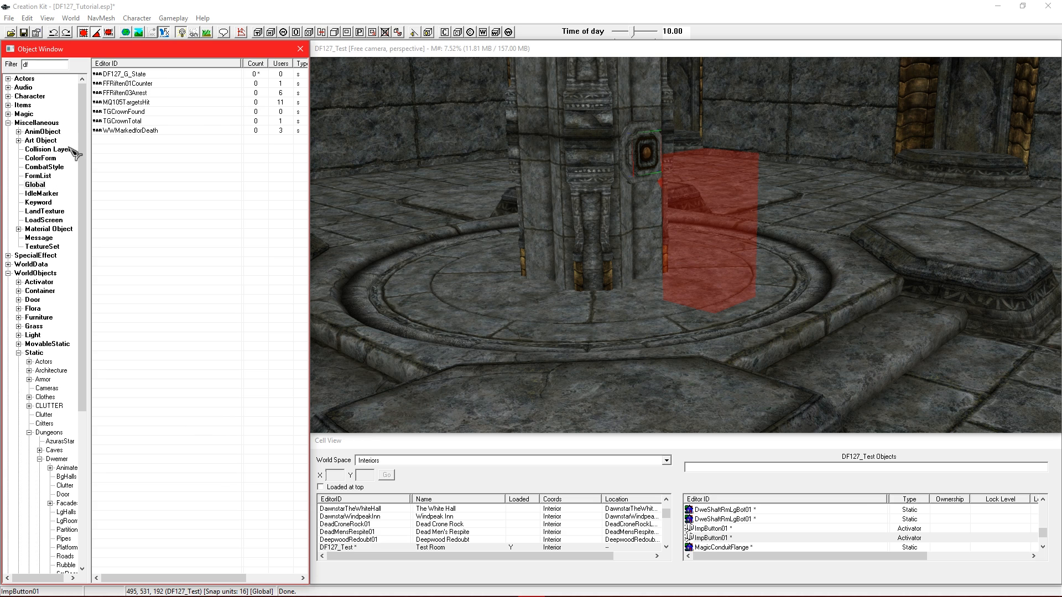
{"action": "double_click", "coordinate": [123, 75]}
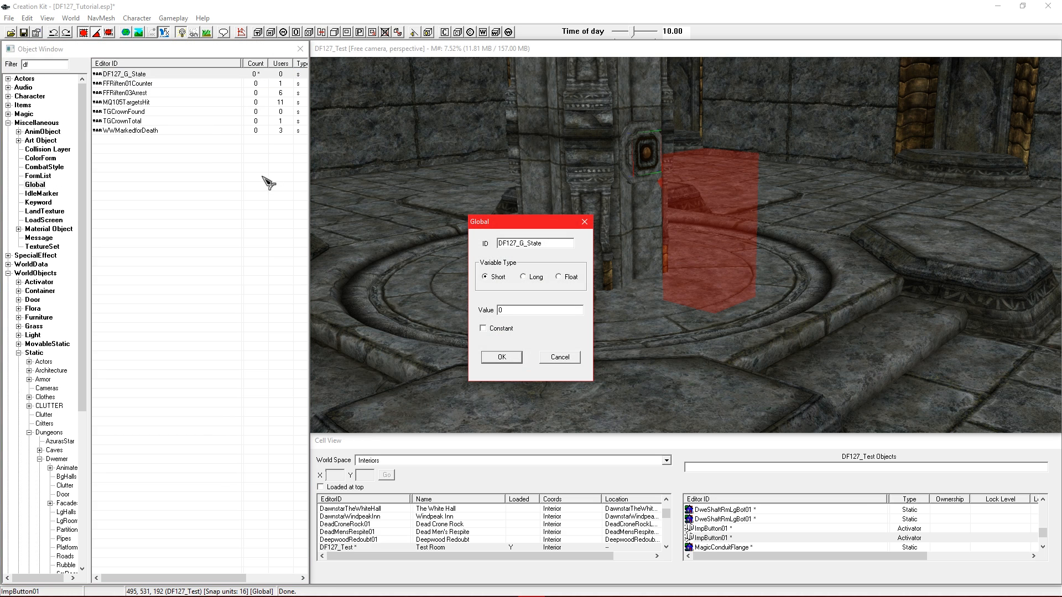
{"action": "left_click_drag", "start_coordinate": [528, 223], "coordinate": [320, 195]}
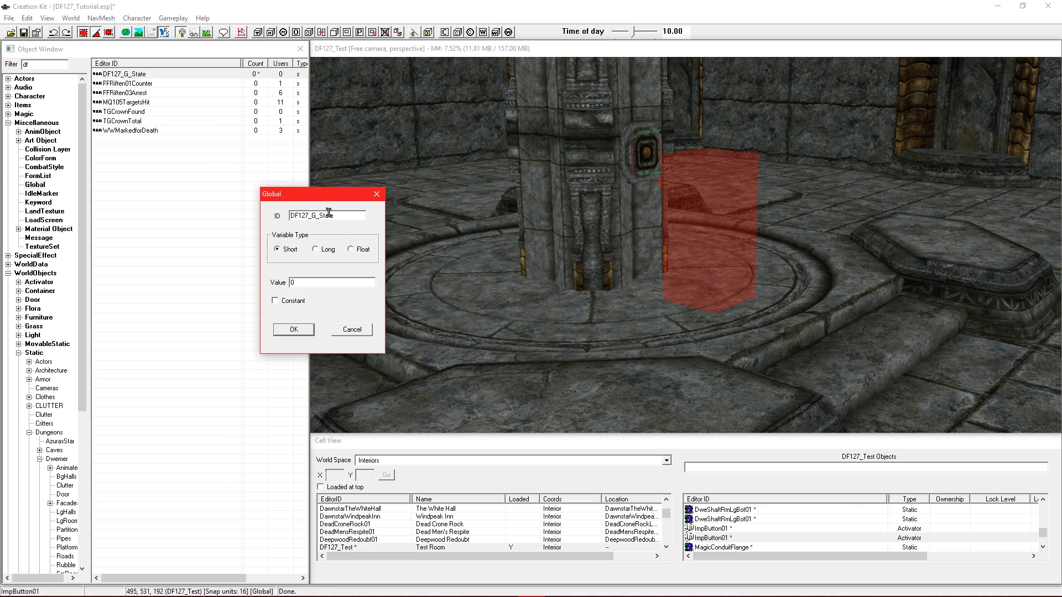
{"action": "double_click", "coordinate": [307, 282]}
Examine the central pillar, the shaft opening on the upper floor and the platform below it in the test room
{"action": "middle_click_drag", "start_coordinate": [601, 181], "coordinate": [620, 169]}
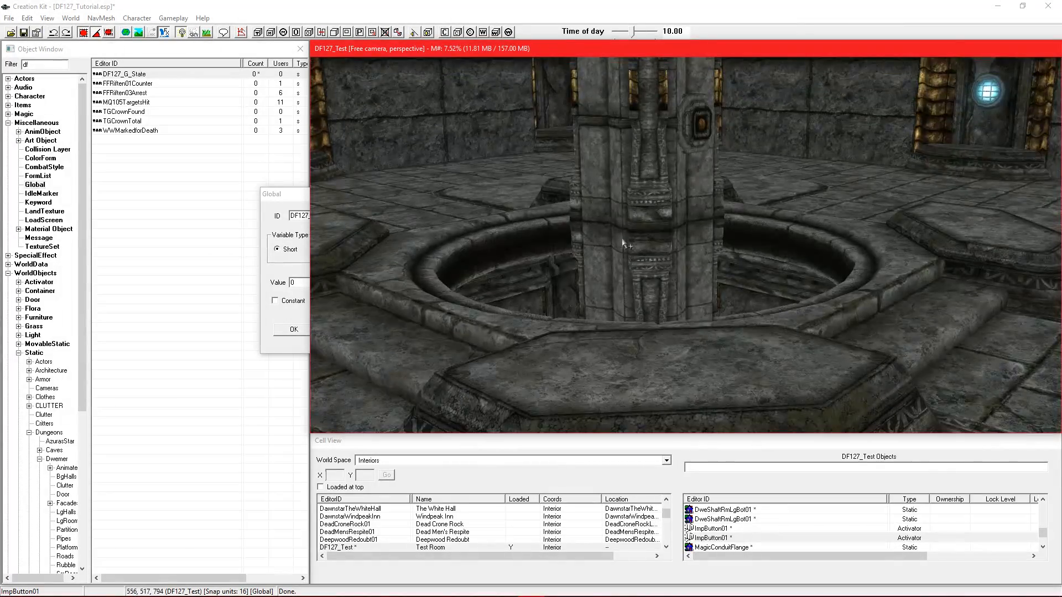
{"action": "middle_click_drag", "start_coordinate": [631, 208], "coordinate": [629, 200]}
{"action": "scroll", "coordinate": [612, 276], "scroll_direction": "up", "scroll_amount": 1}
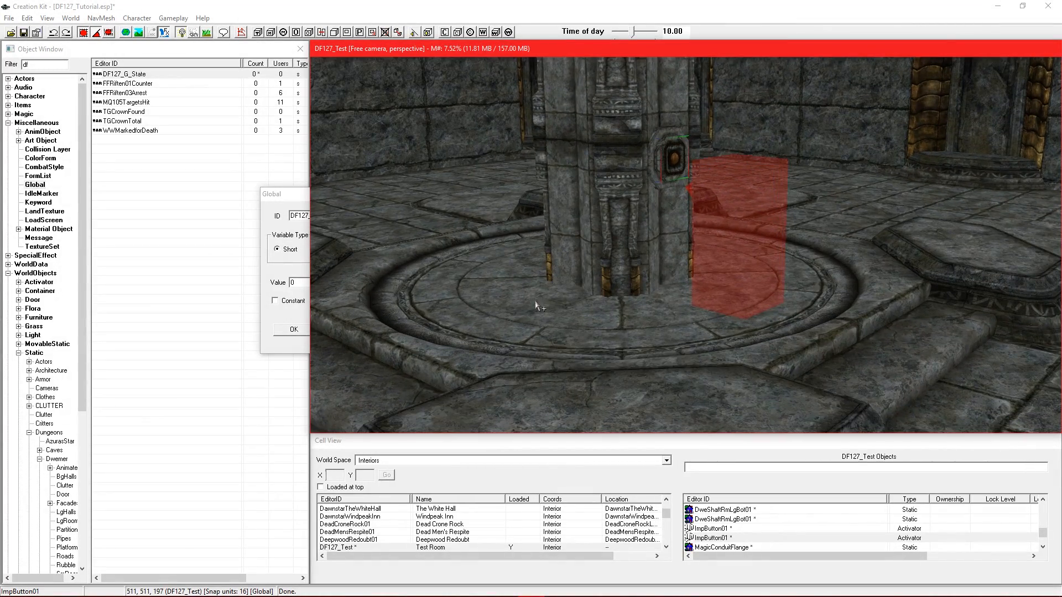
{"action": "left_click", "coordinate": [537, 304]}
{"action": "key", "text": "f"}
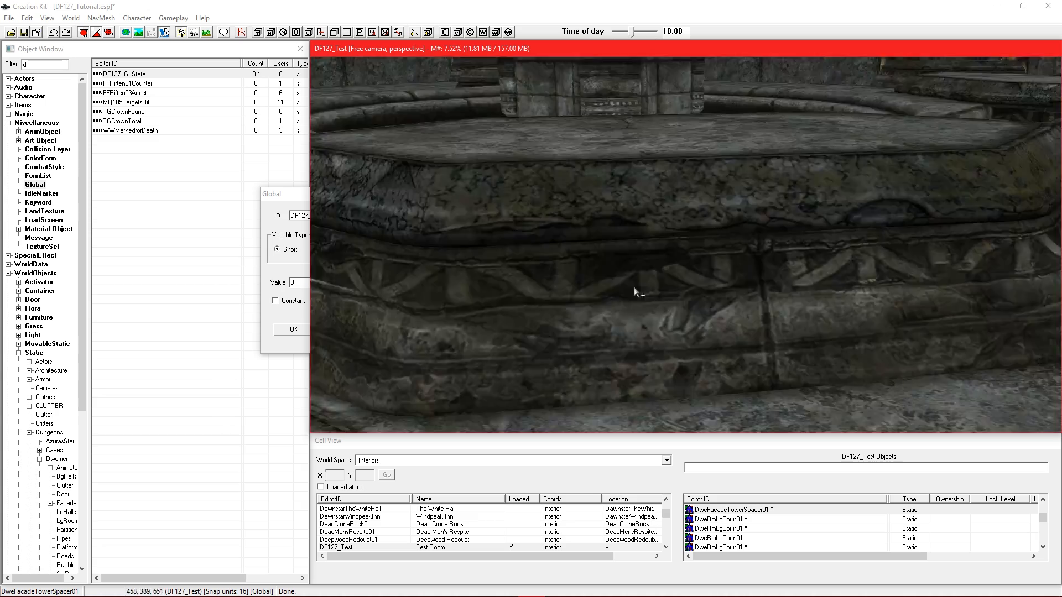
{"action": "scroll", "coordinate": [634, 293], "scroll_direction": "down", "scroll_amount": 5}
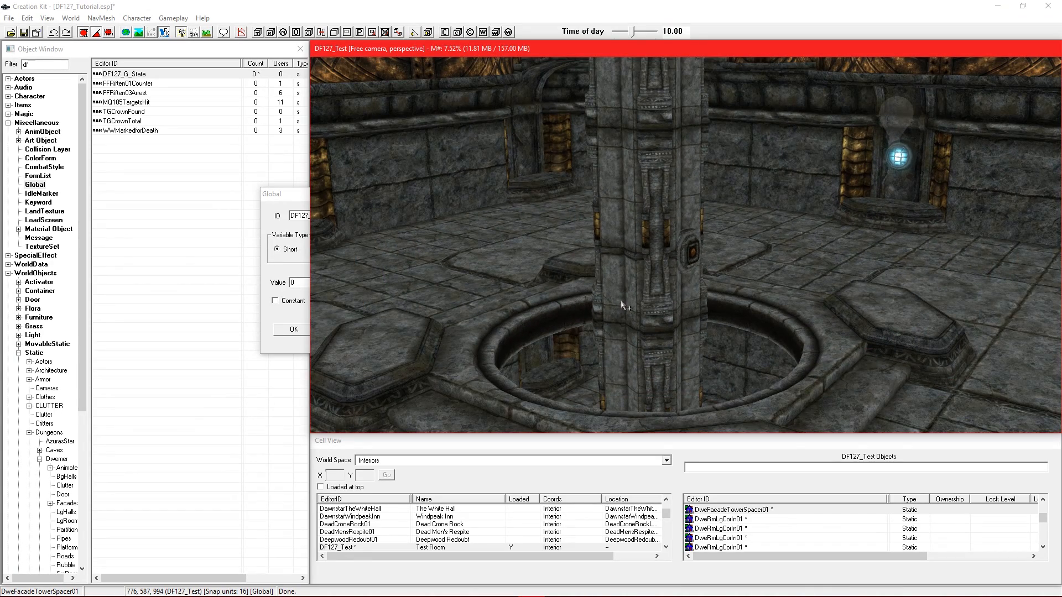
Return to the DF127_G_State global's settings, check them and accept them
{"action": "left_click", "coordinate": [283, 196]}
{"action": "left_click_drag", "start_coordinate": [314, 196], "coordinate": [297, 235]}
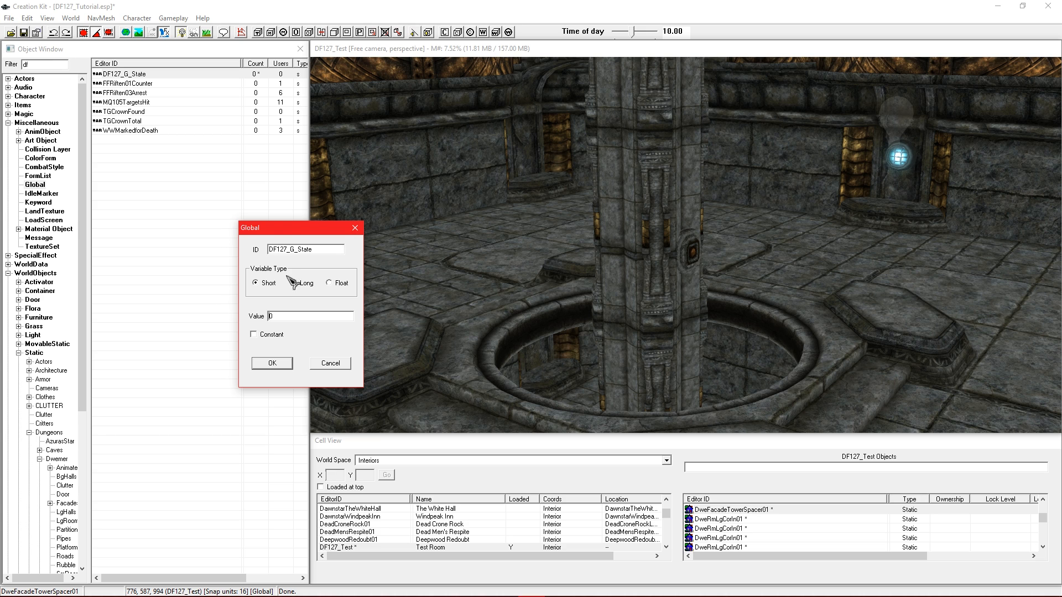
{"action": "left_click_drag", "start_coordinate": [282, 233], "coordinate": [272, 237]}
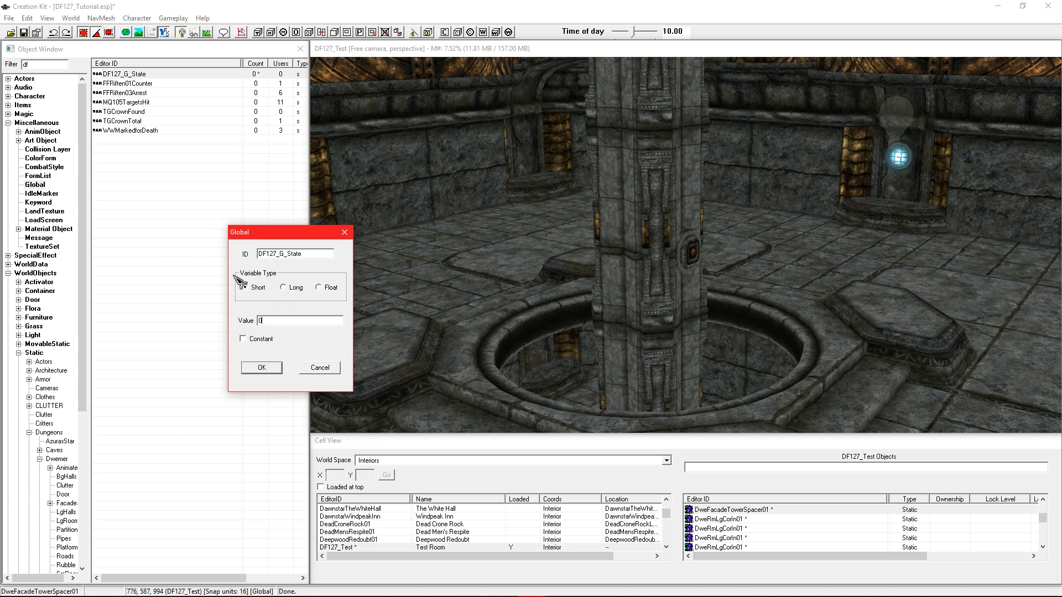
{"action": "left_click", "coordinate": [271, 369]}
Add the PM_Script_TranslateObject script to the ImpButton01 reference on the lower part of the pillar
{"action": "scroll", "coordinate": [593, 261], "scroll_direction": "up", "scroll_amount": 8}
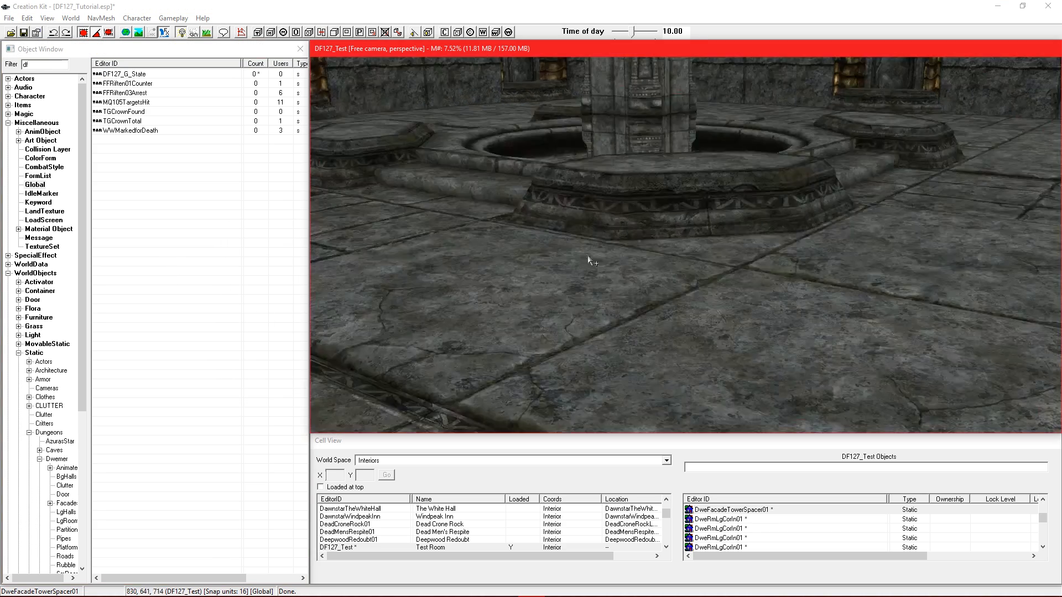
{"action": "middle_click_drag", "start_coordinate": [639, 246], "coordinate": [657, 283]}
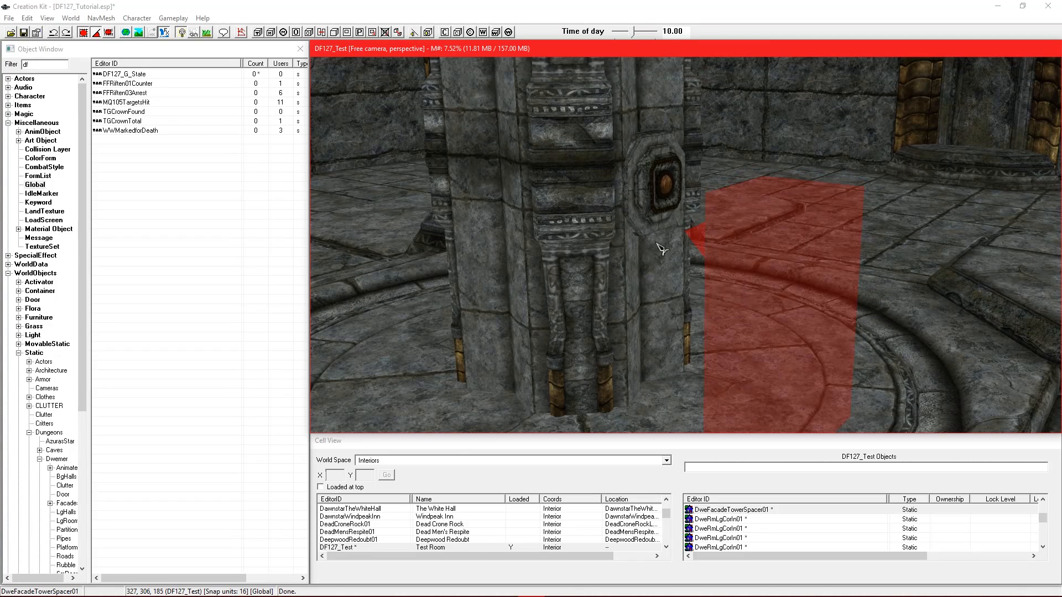
{"action": "double_click", "coordinate": [663, 202]}
{"action": "left_click_drag", "start_coordinate": [569, 170], "coordinate": [358, 162]}
{"action": "left_click", "coordinate": [396, 253]}
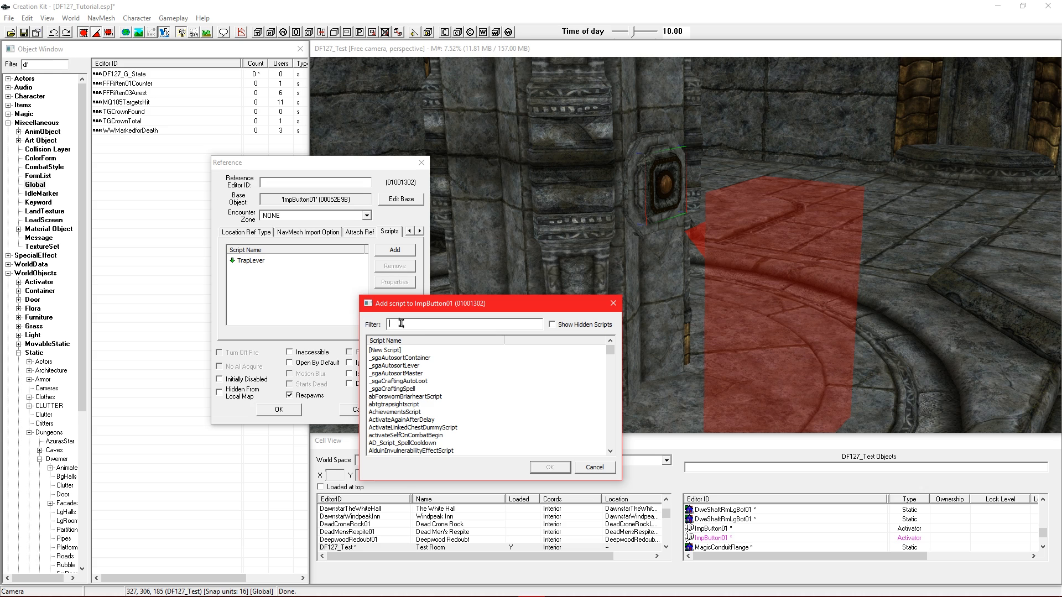
{"action": "type", "text": "trans"}
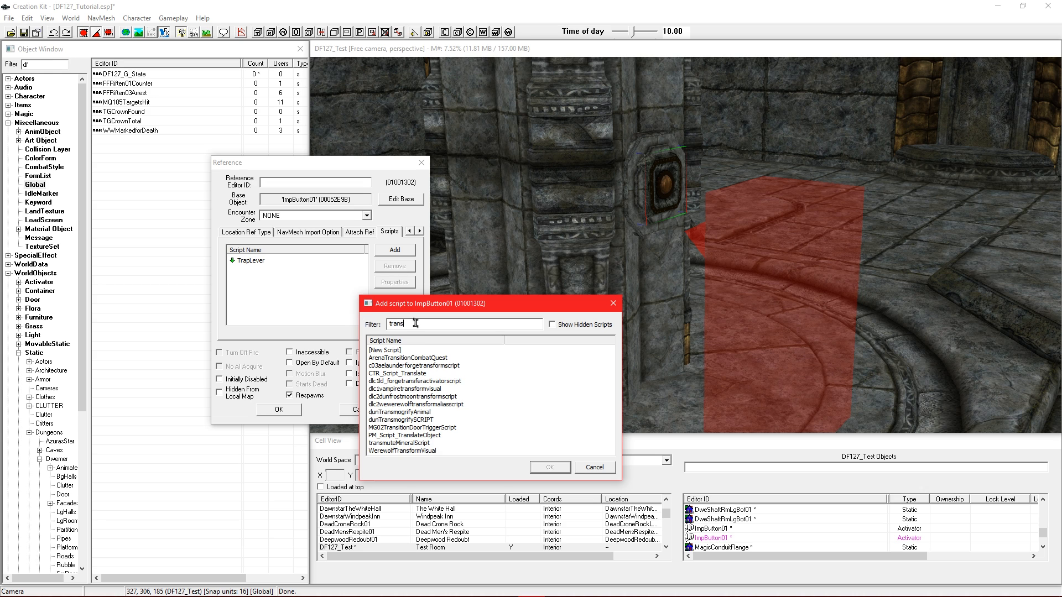
{"action": "left_click", "coordinate": [397, 435]}
{"action": "left_click", "coordinate": [548, 468]}
Read through the source of PM_Script_TranslateObject from its properties to its Moving state, and close it
{"action": "right_click", "coordinate": [271, 260]}
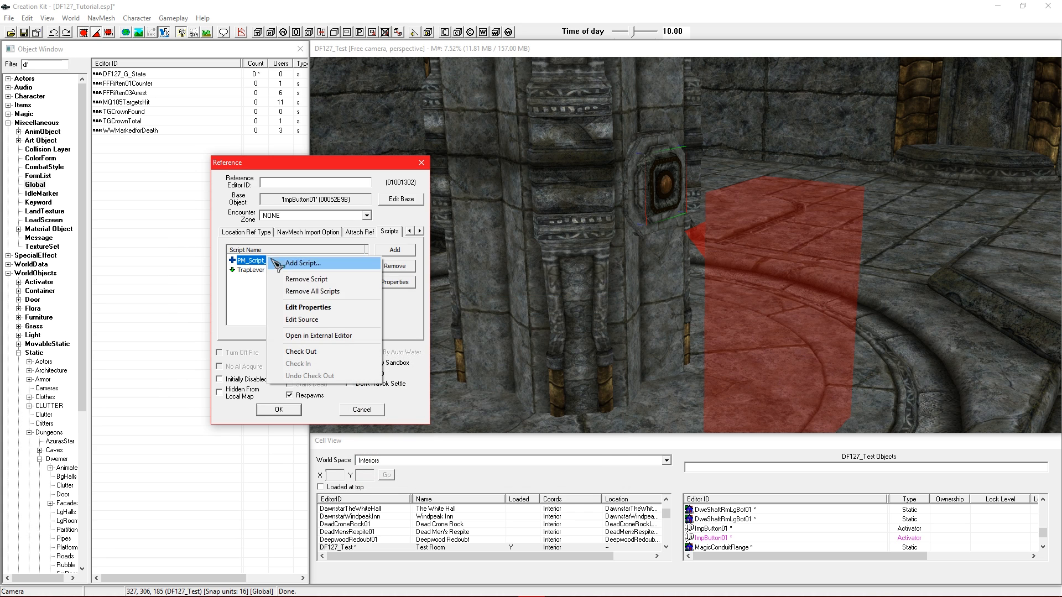
{"action": "left_click", "coordinate": [305, 318]}
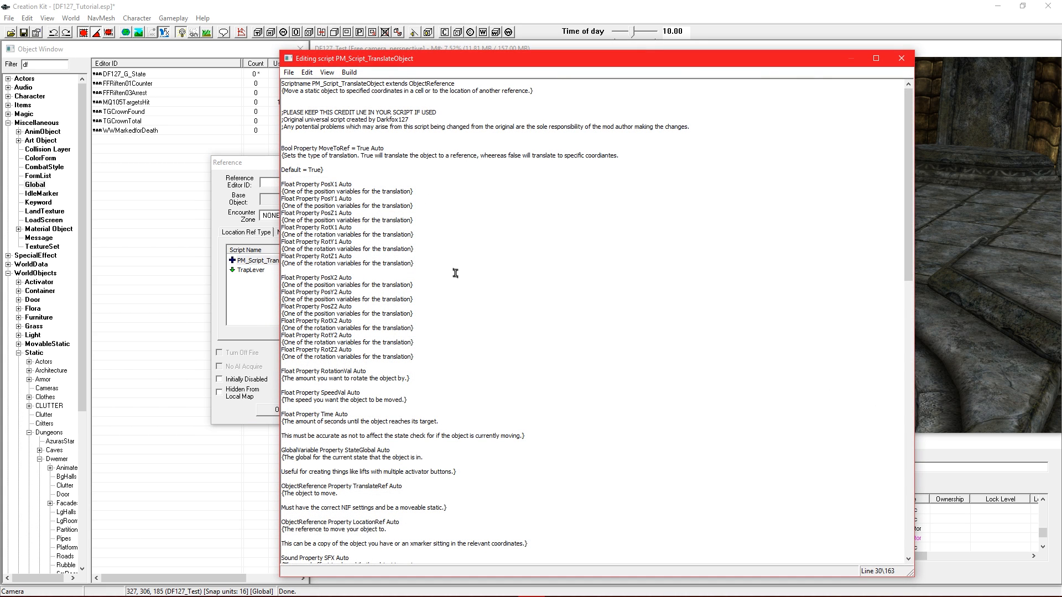
{"action": "left_click", "coordinate": [423, 192]}
{"action": "scroll", "coordinate": [348, 167], "scroll_direction": "down", "scroll_amount": 20}
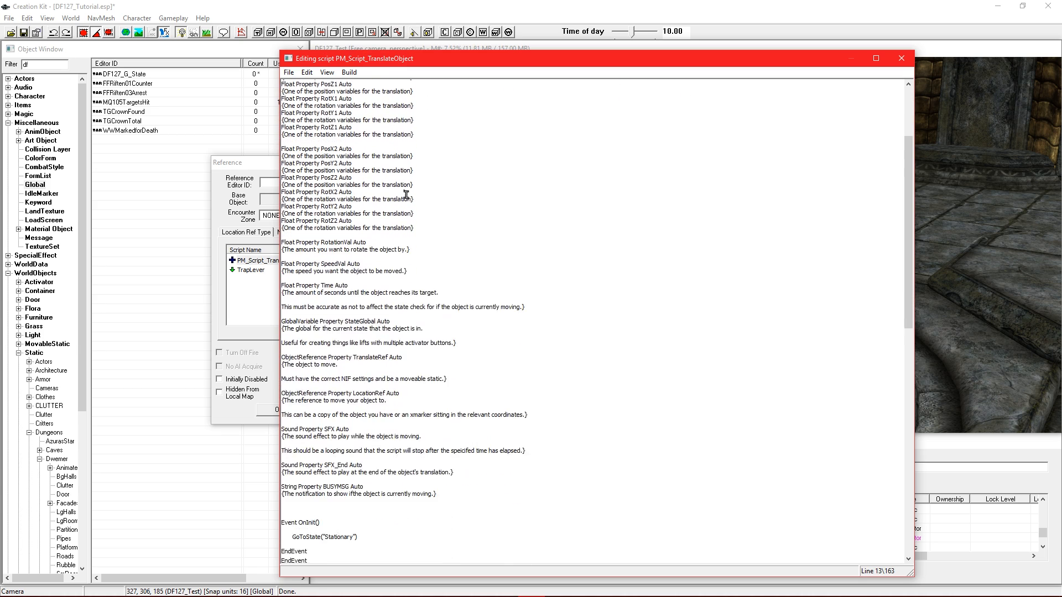
{"action": "scroll", "coordinate": [427, 204], "scroll_direction": "down", "scroll_amount": 5}
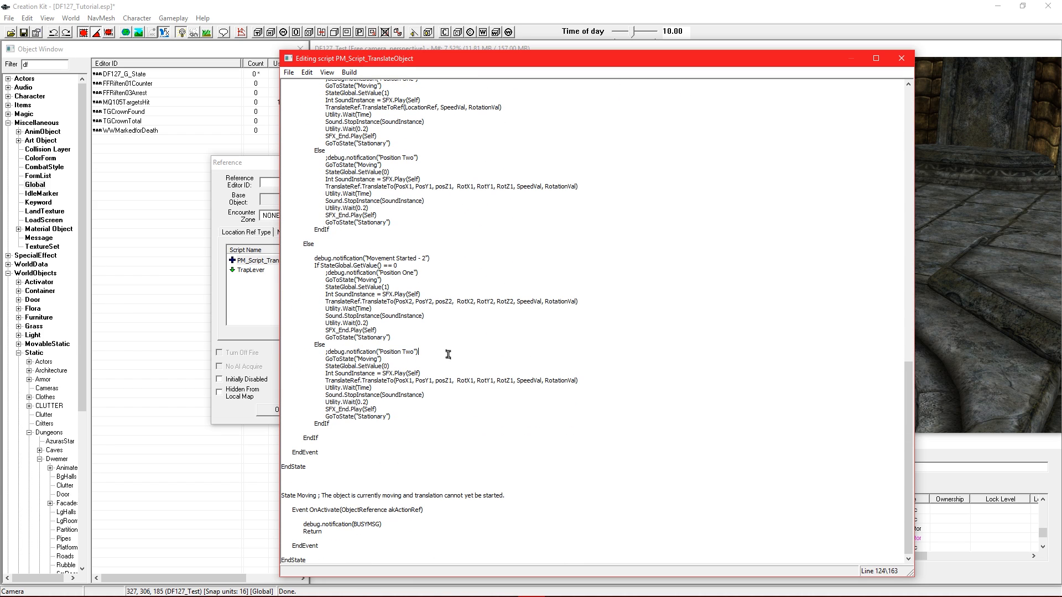
{"action": "left_click", "coordinate": [902, 58]}
Review the list of properties of PM_Script_TranslateObject on the button and leave it without changes
{"action": "double_click", "coordinate": [300, 261]}
{"action": "left_click", "coordinate": [363, 311]}
{"action": "left_click", "coordinate": [342, 264]}
{"action": "left_click", "coordinate": [346, 252]}
{"action": "left_click", "coordinate": [347, 243]}
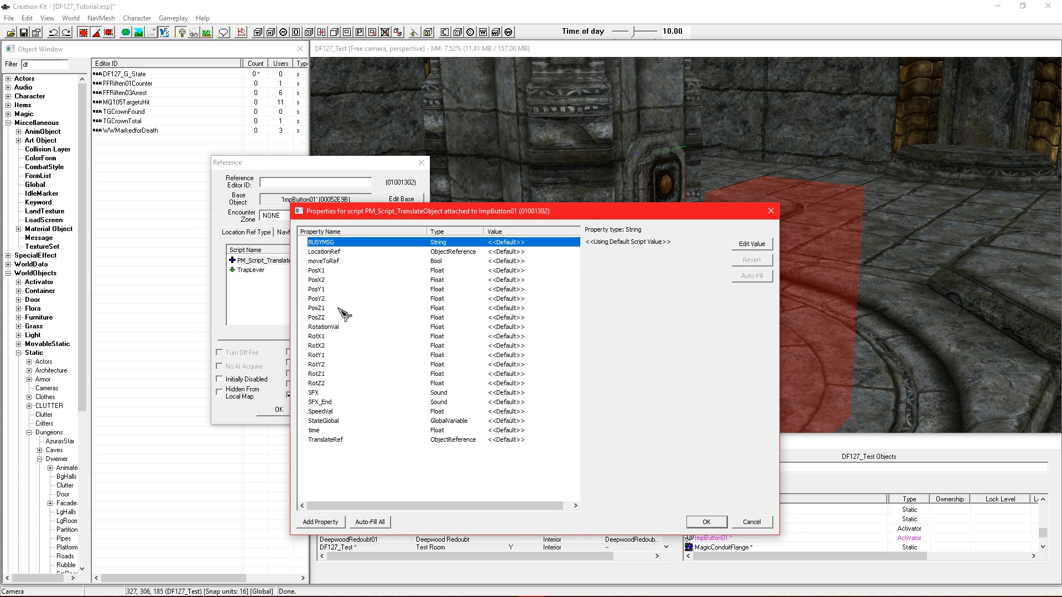
{"action": "left_click", "coordinate": [333, 280]}
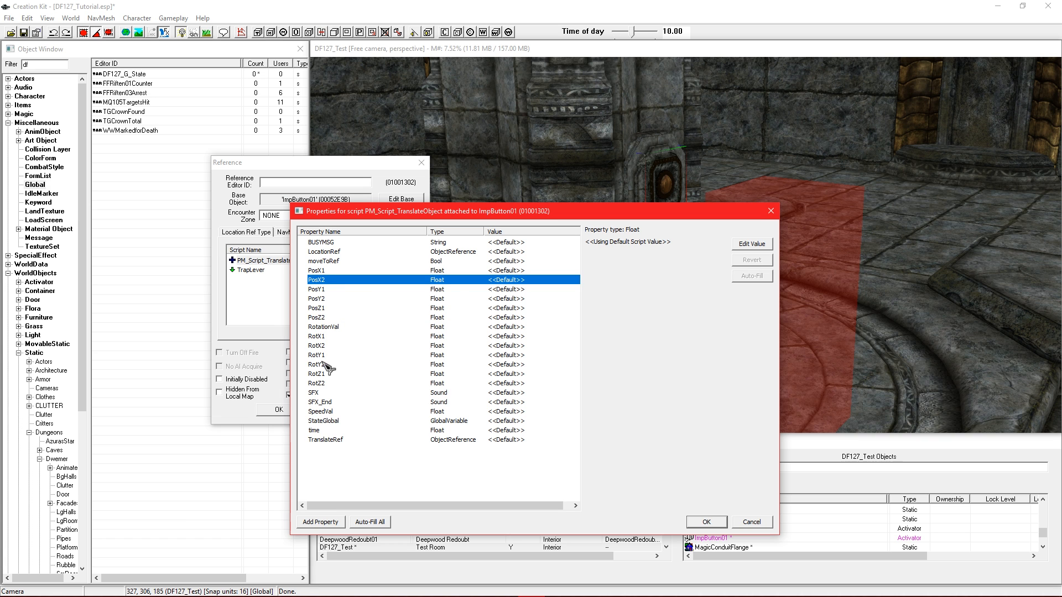
{"action": "left_click", "coordinate": [736, 522]}
Reopen the source of PM_Script_TranslateObject and examine the MoveToRef property and the two sets of position and rotation properties
{"action": "right_click", "coordinate": [278, 261]}
{"action": "left_click", "coordinate": [310, 323]}
{"action": "left_click", "coordinate": [358, 149]}
{"action": "left_click", "coordinate": [351, 156]}
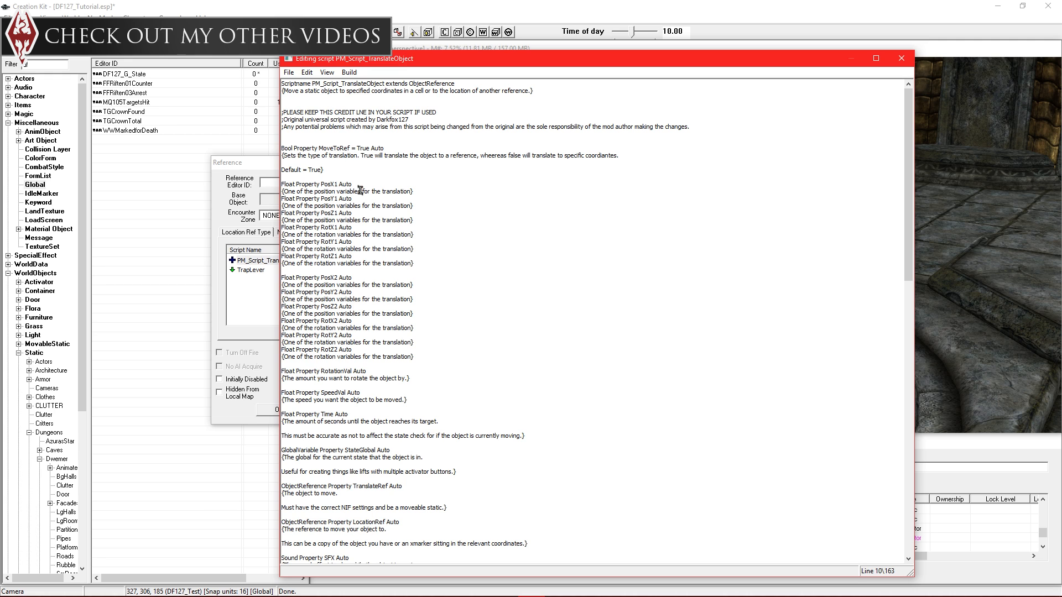
{"action": "left_click_drag", "start_coordinate": [420, 358], "coordinate": [280, 183]}
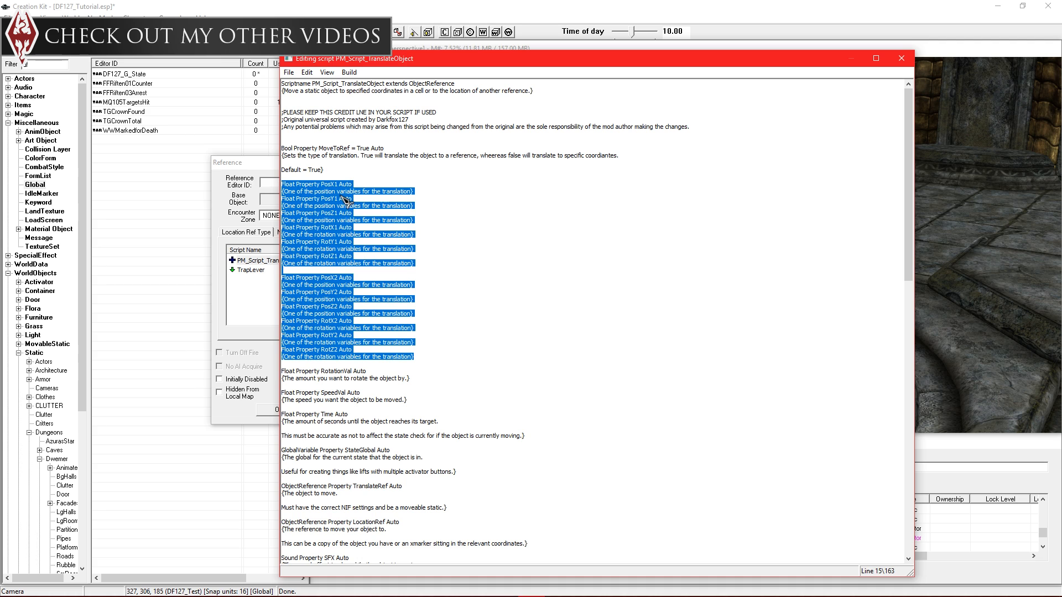
{"action": "left_click", "coordinate": [340, 199]}
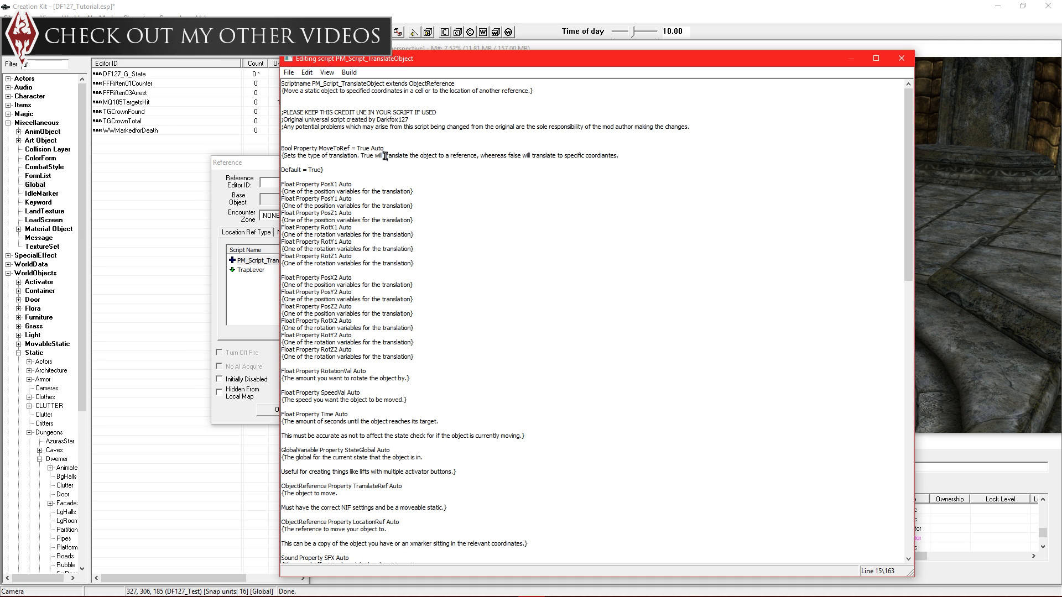
{"action": "left_click", "coordinate": [340, 177]}
{"action": "scroll", "coordinate": [351, 179], "scroll_direction": "down", "scroll_amount": 3}
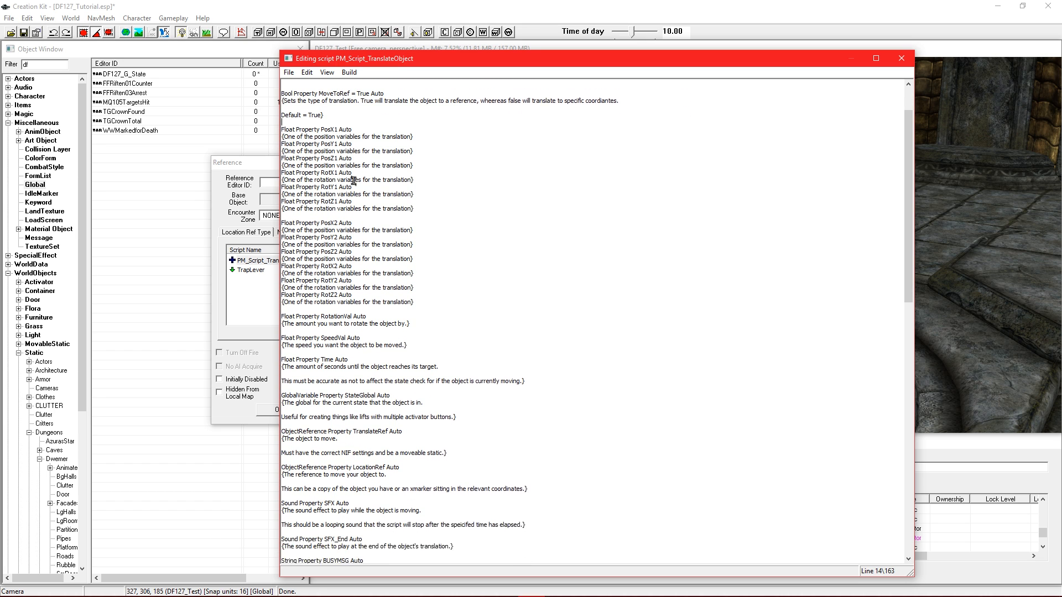
{"action": "left_click_drag", "start_coordinate": [432, 293], "coordinate": [266, 114]}
{"action": "left_click", "coordinate": [330, 155]}
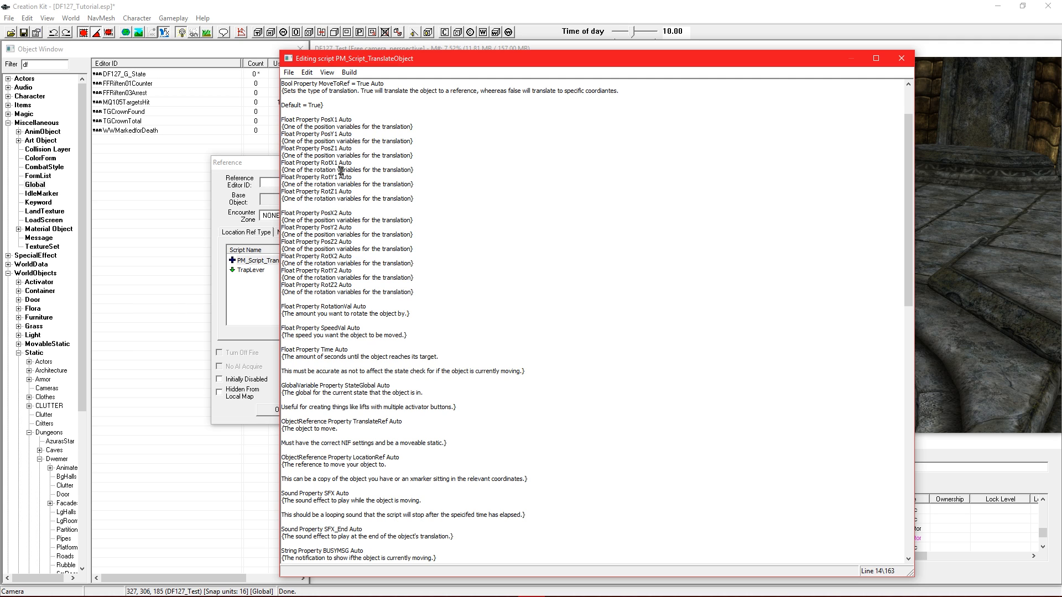
Examine the RotationVal, SpeedVal and Time properties in the script source
{"action": "scroll", "coordinate": [343, 168], "scroll_direction": "down", "scroll_amount": 3}
{"action": "left_click", "coordinate": [408, 242]}
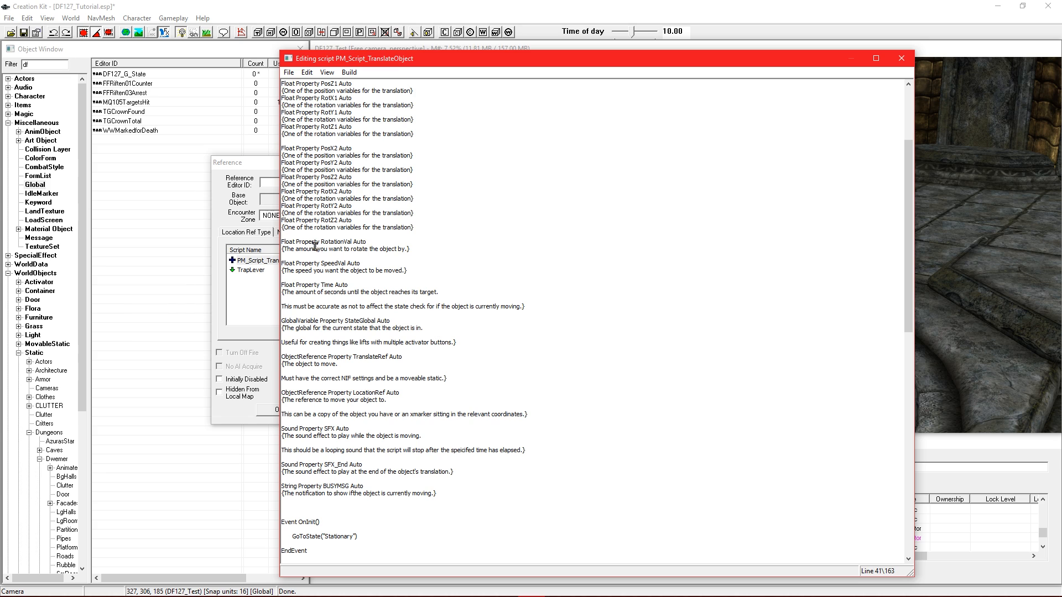
{"action": "left_click_drag", "start_coordinate": [320, 241], "coordinate": [354, 263]}
{"action": "left_click", "coordinate": [325, 285]}
{"action": "left_click_drag", "start_coordinate": [322, 264], "coordinate": [331, 286]}
{"action": "left_click", "coordinate": [340, 286]}
Look at the button and platform in the test room and return to the script source
{"action": "left_click", "coordinate": [986, 238]}
{"action": "middle_click_drag", "start_coordinate": [984, 234], "coordinate": [784, 219], "text": "shift"}
{"action": "scroll", "coordinate": [769, 217], "scroll_direction": "down", "scroll_amount": 5}
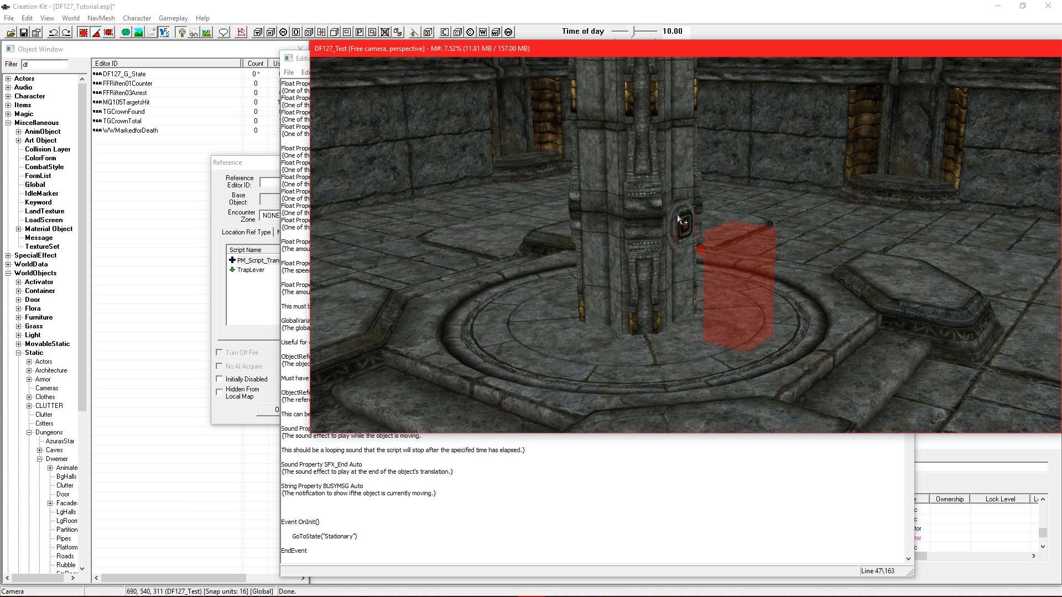
{"action": "left_click", "coordinate": [371, 417]}
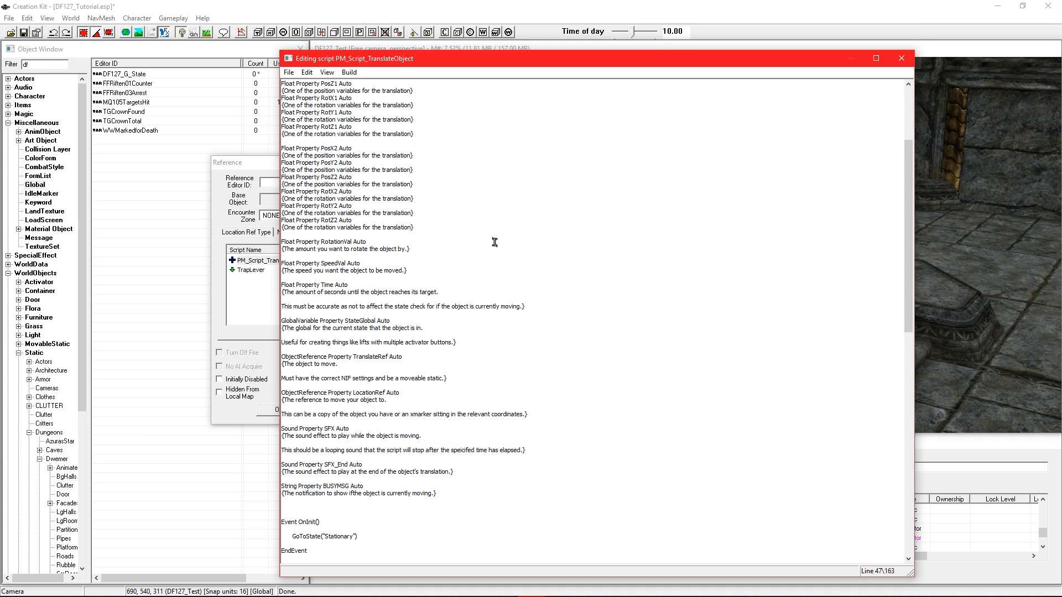
Examine how the Stationary state's OnActivate event handles both MoveToRef cases and return to the property definitions
{"action": "scroll", "coordinate": [494, 242], "scroll_direction": "up", "scroll_amount": 5}
{"action": "left_click", "coordinate": [435, 264]}
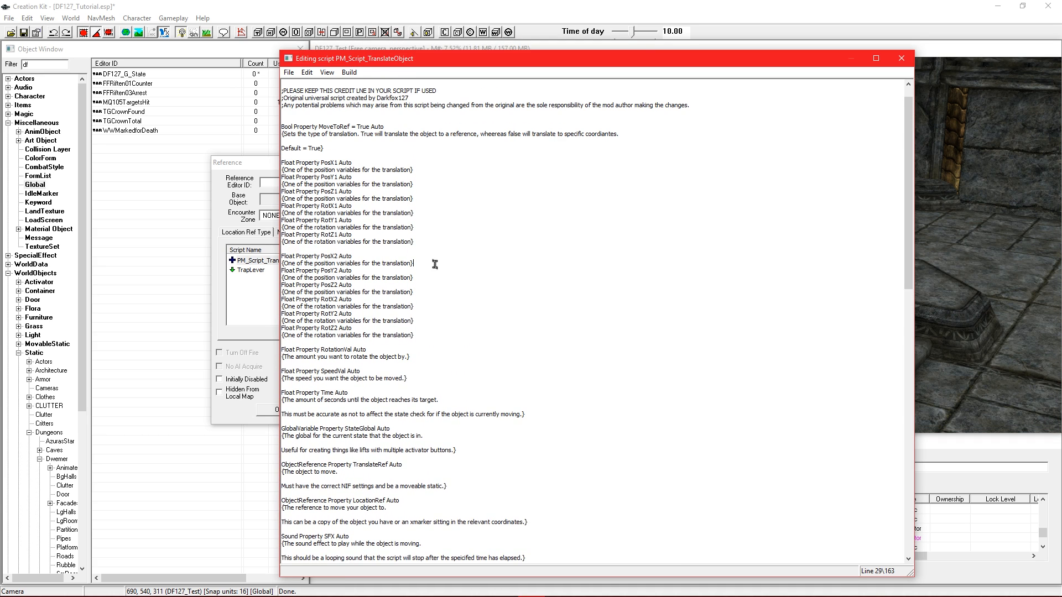
{"action": "scroll", "coordinate": [435, 264], "scroll_direction": "down", "scroll_amount": 4}
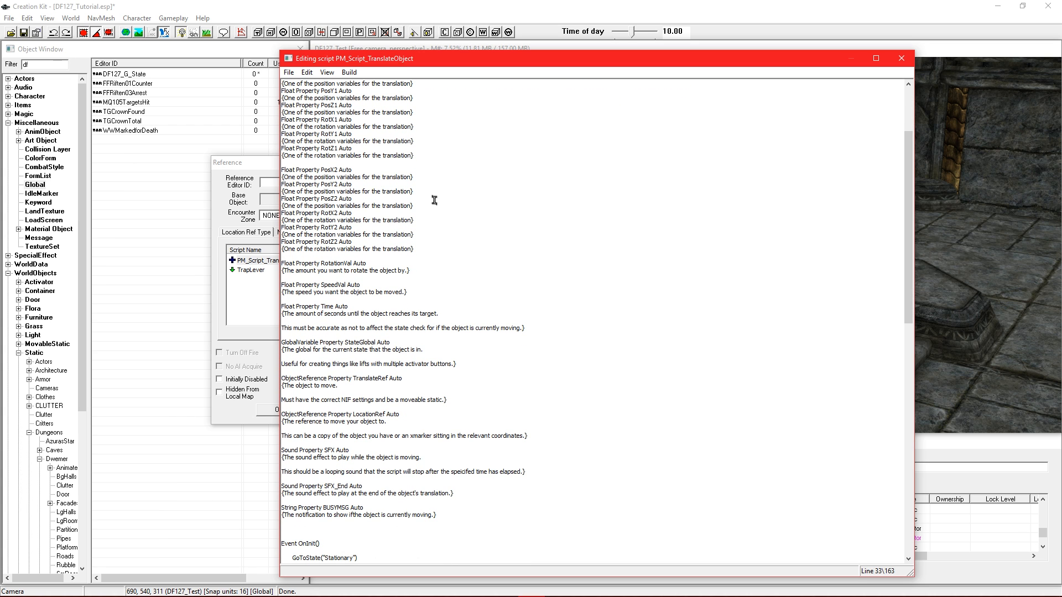
{"action": "scroll", "coordinate": [435, 200], "scroll_direction": "down", "scroll_amount": 20}
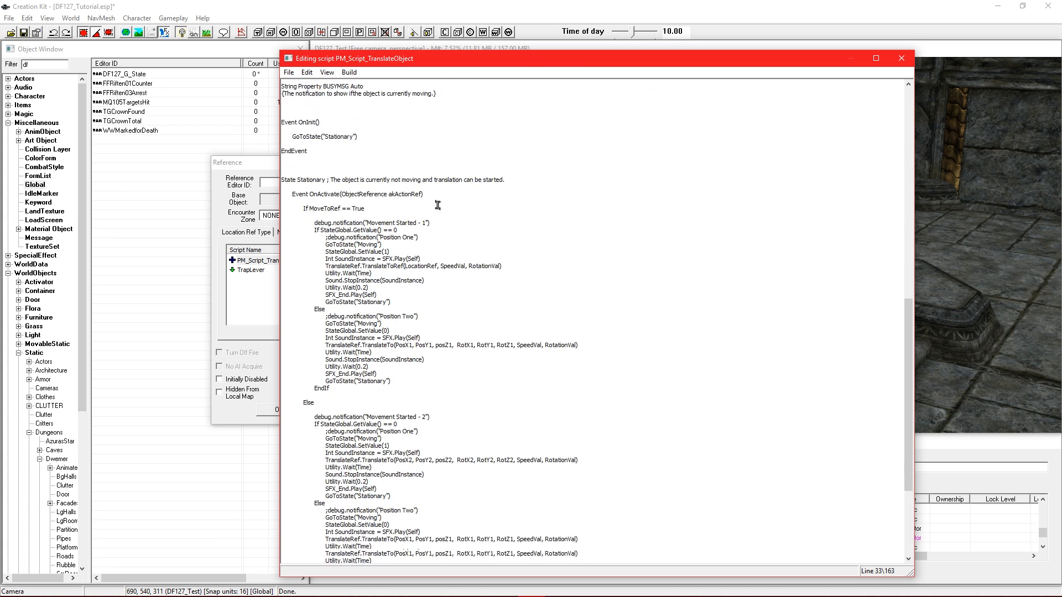
{"action": "left_click", "coordinate": [430, 258]}
{"action": "scroll", "coordinate": [448, 304], "scroll_direction": "up", "scroll_amount": 12}
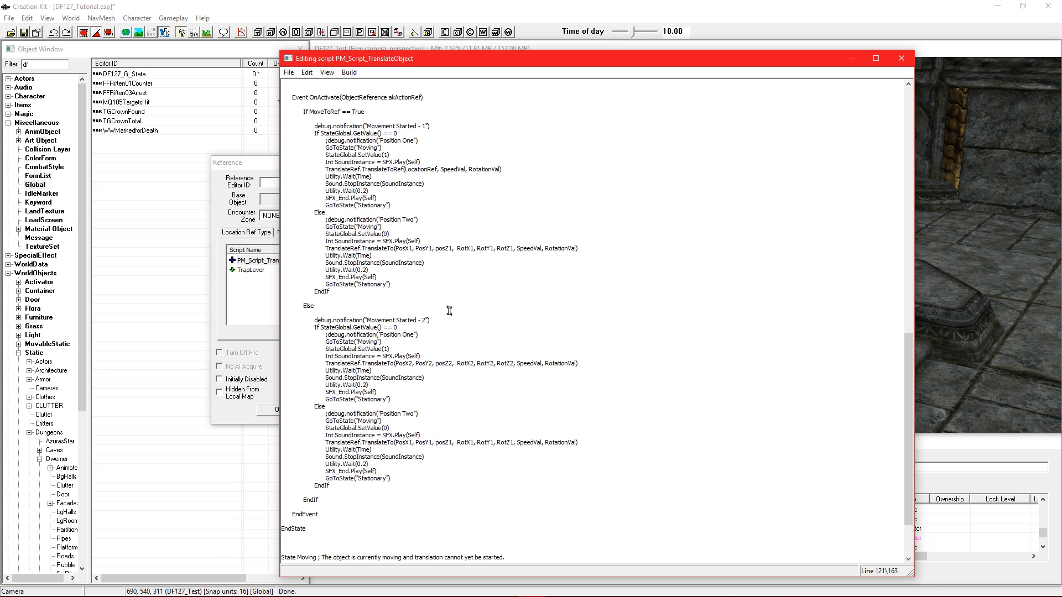
{"action": "scroll", "coordinate": [448, 305], "scroll_direction": "up", "scroll_amount": 19}
{"action": "left_click", "coordinate": [449, 293]}
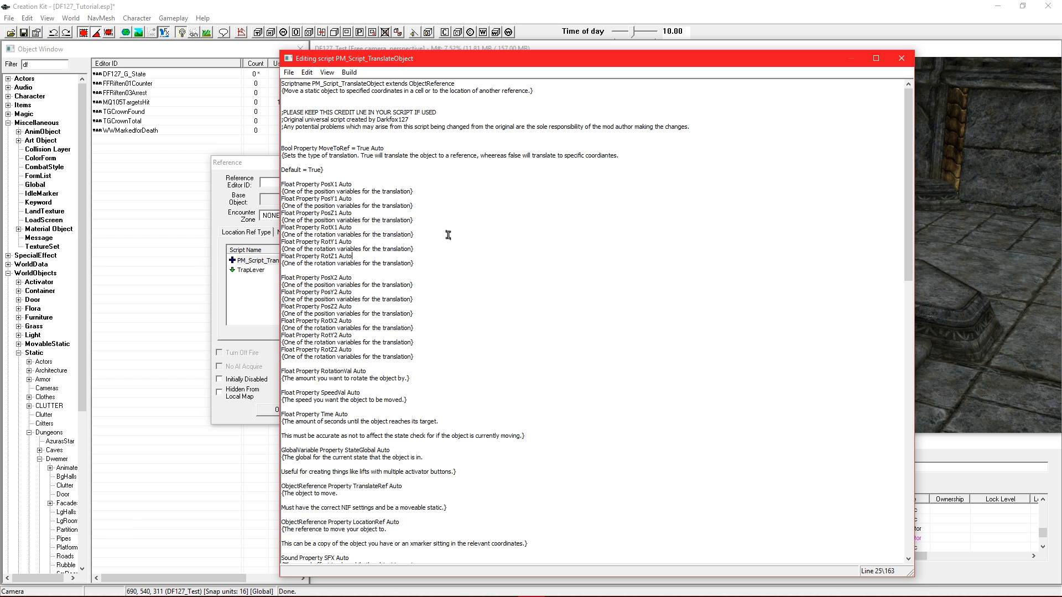
Examine the Time, StateGlobal and TranslateRef property definitions and their descriptions in the script source
{"action": "scroll", "coordinate": [448, 235], "scroll_direction": "down", "scroll_amount": 5}
{"action": "left_click", "coordinate": [387, 278]}
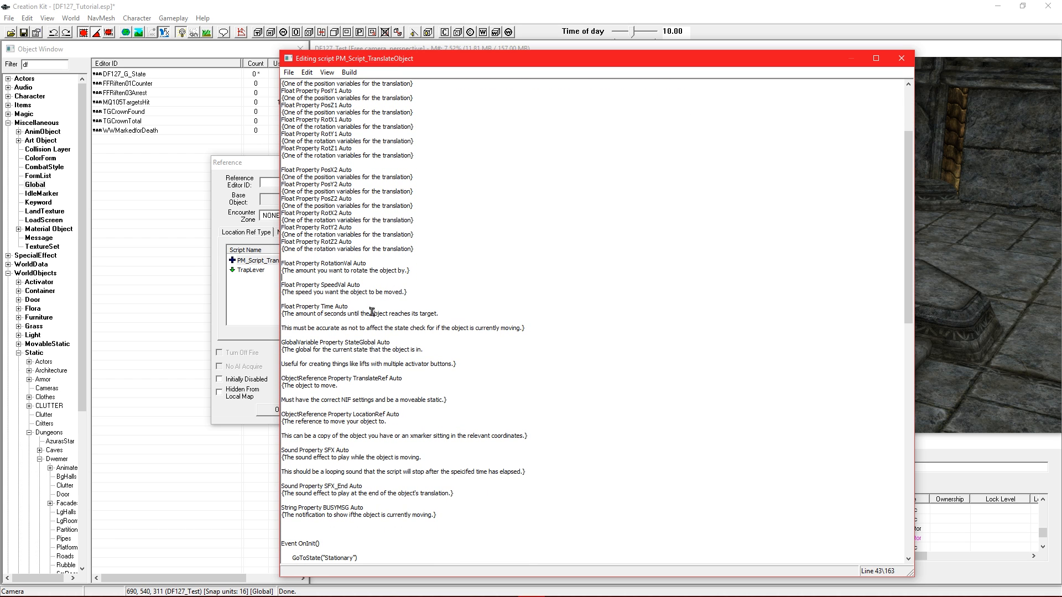
{"action": "scroll", "coordinate": [393, 327], "scroll_direction": "down", "scroll_amount": 3}
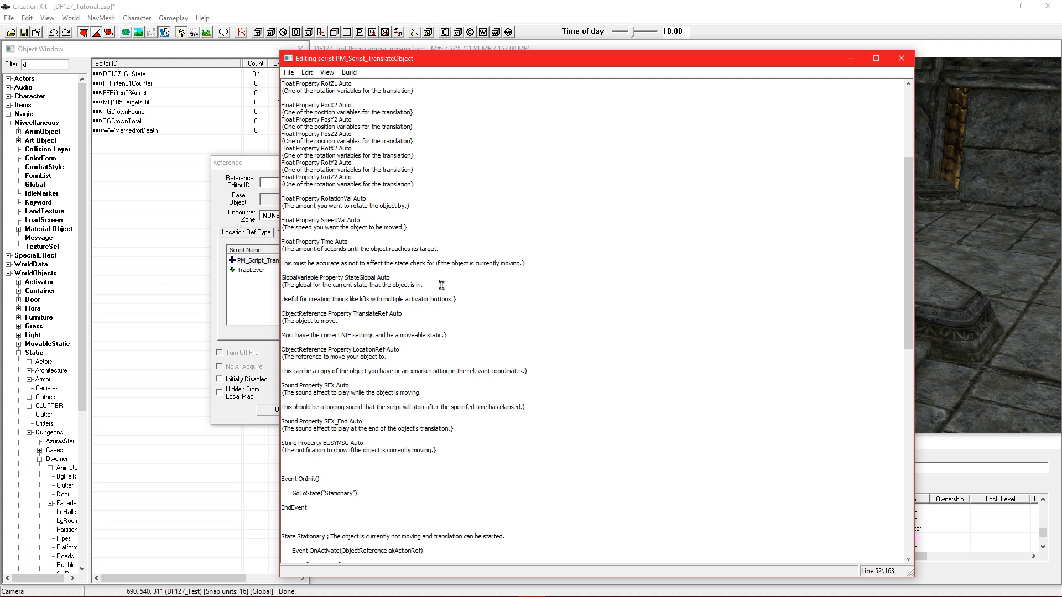
{"action": "left_click_drag", "start_coordinate": [430, 284], "coordinate": [302, 278]}
{"action": "left_click", "coordinate": [333, 293]}
{"action": "scroll", "coordinate": [374, 312], "scroll_direction": "down", "scroll_amount": 1}
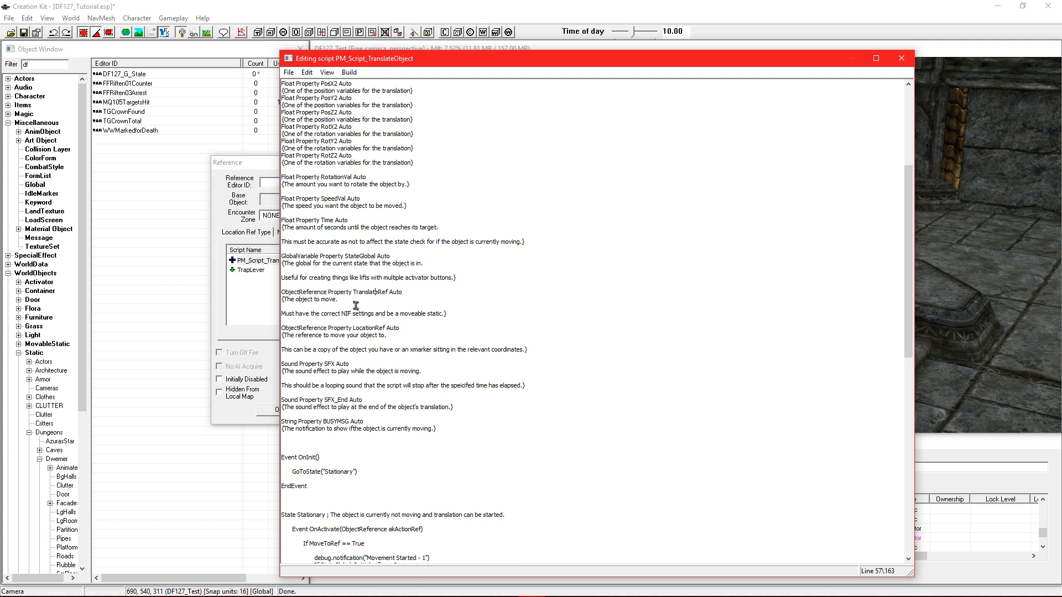
Examine the TranslateRef and LocationRef property definitions and their descriptions in the script source
{"action": "double_click", "coordinate": [371, 292]}
{"action": "left_click", "coordinate": [356, 330]}
{"action": "double_click", "coordinate": [374, 330]}
{"action": "left_click", "coordinate": [368, 336]}
{"action": "scroll", "coordinate": [391, 331], "scroll_direction": "up", "scroll_amount": 5}
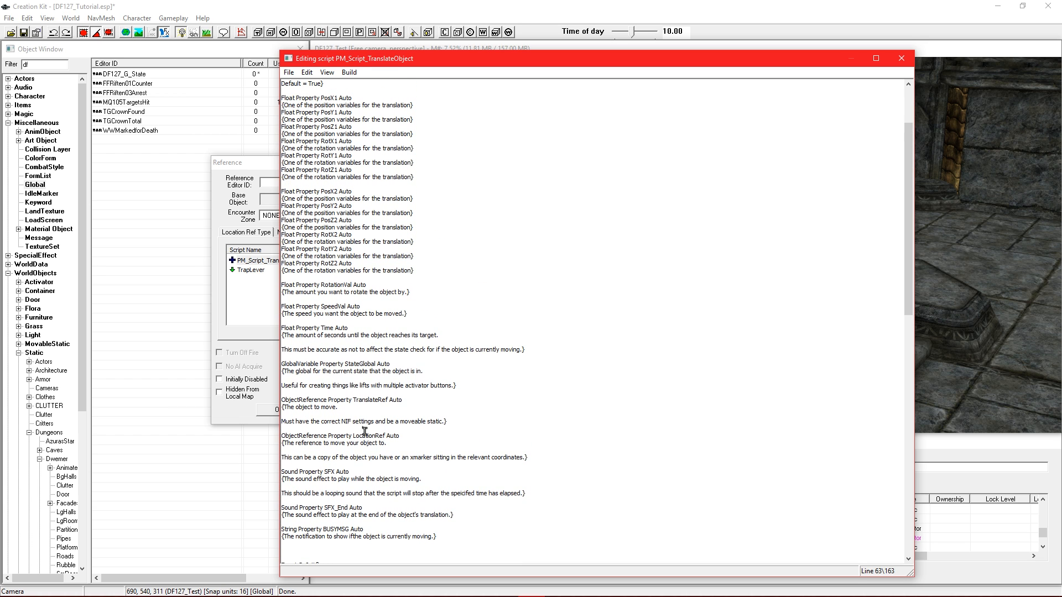
{"action": "scroll", "coordinate": [354, 387], "scroll_direction": "down", "scroll_amount": 3}
{"action": "double_click", "coordinate": [369, 371]}
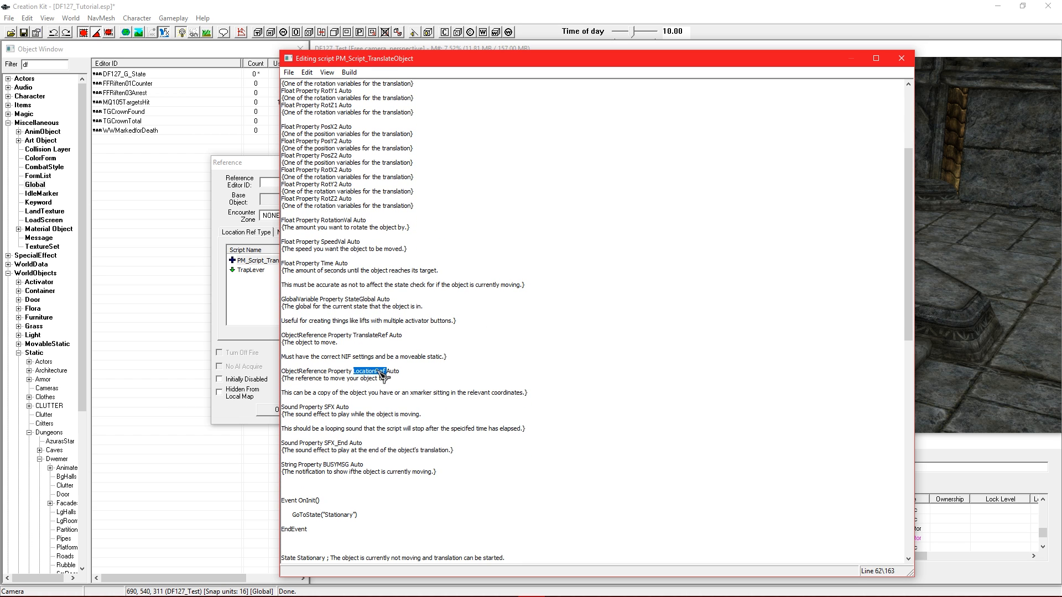
Examine the SFX and SFX_End sound property definitions, including the note about using a looping sound
{"action": "scroll", "coordinate": [370, 365], "scroll_direction": "down", "scroll_amount": 5}
{"action": "left_click", "coordinate": [351, 298]}
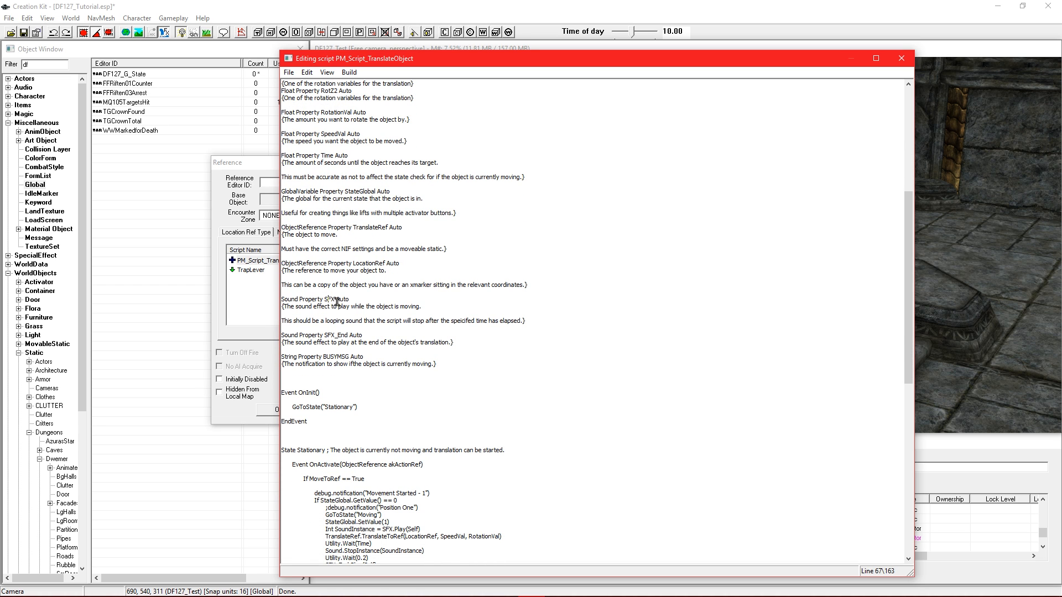
{"action": "left_click", "coordinate": [329, 338]}
{"action": "double_click", "coordinate": [329, 337]}
{"action": "left_click", "coordinate": [327, 299]}
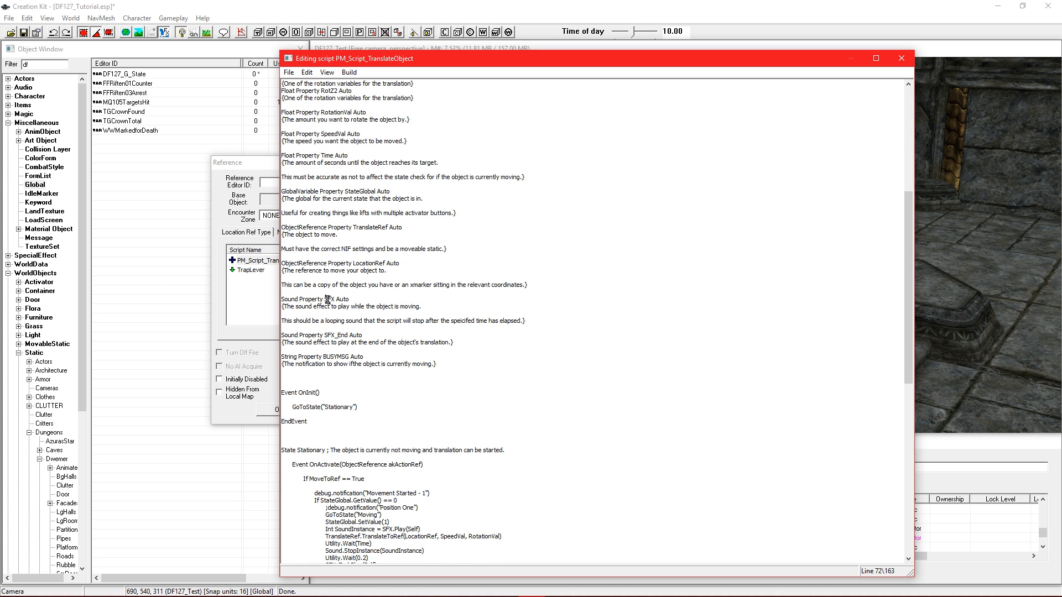
{"action": "left_click", "coordinate": [540, 320]}
{"action": "left_click", "coordinate": [351, 342]}
Examine the BUSYMSG string property definition and its description
{"action": "scroll", "coordinate": [440, 362], "scroll_direction": "down", "scroll_amount": 3}
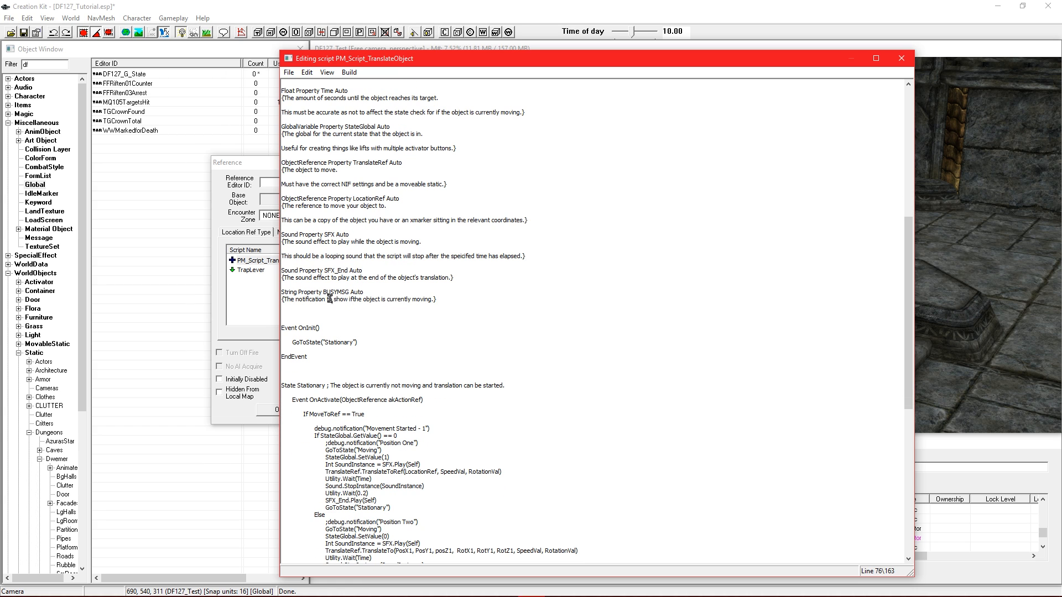
{"action": "left_click", "coordinate": [311, 293]}
{"action": "double_click", "coordinate": [338, 293]}
{"action": "left_click", "coordinate": [334, 300]}
{"action": "left_click", "coordinate": [458, 303]}
Examine how the OnInit event sends the script to the Stationary state
{"action": "scroll", "coordinate": [458, 301], "scroll_direction": "down", "scroll_amount": 7}
{"action": "left_click", "coordinate": [338, 204]}
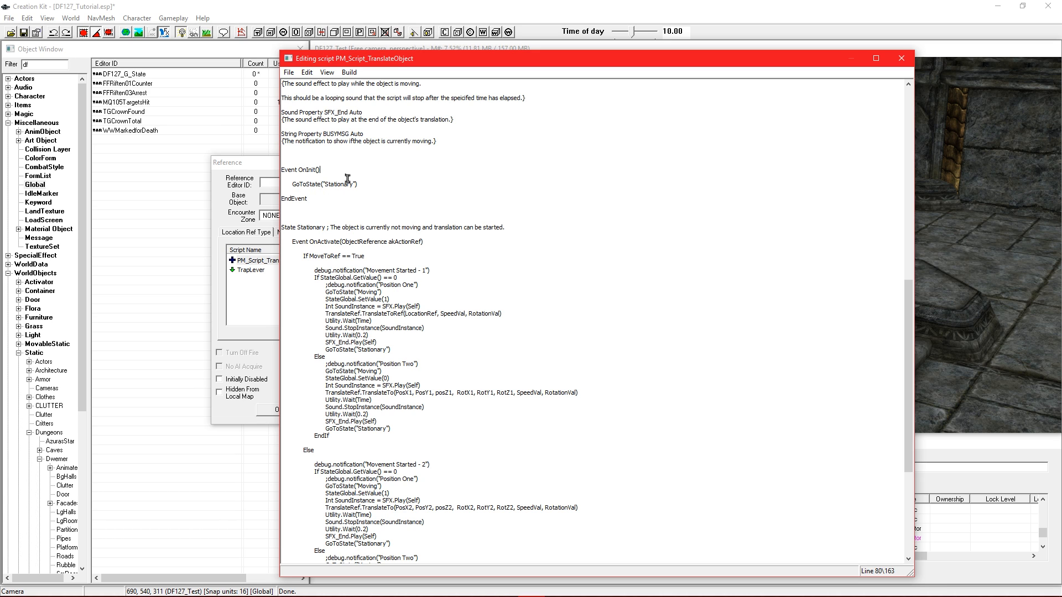
{"action": "left_click_drag", "start_coordinate": [367, 184], "coordinate": [289, 185]}
{"action": "left_click", "coordinate": [327, 188]}
{"action": "left_click", "coordinate": [321, 170]}
{"action": "double_click", "coordinate": [330, 185]}
{"action": "left_click", "coordinate": [330, 200]}
{"action": "scroll", "coordinate": [349, 191], "scroll_direction": "down", "scroll_amount": 3}
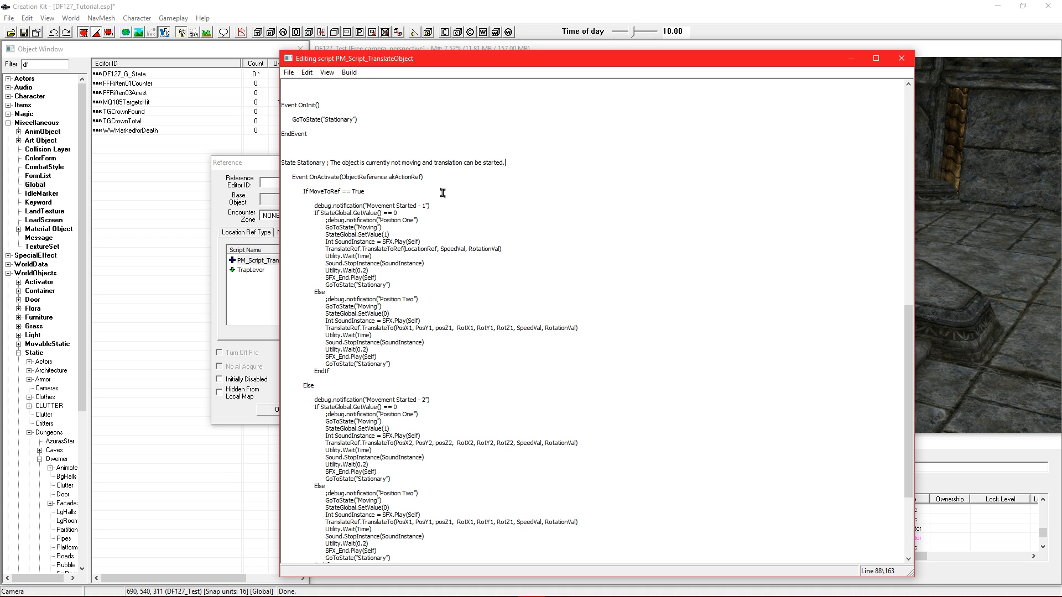
Examine the Moving state's OnActivate event, including the BUSYMSG notification and the Return line
{"action": "left_click", "coordinate": [386, 178]}
{"action": "scroll", "coordinate": [426, 332], "scroll_direction": "down", "scroll_amount": 2}
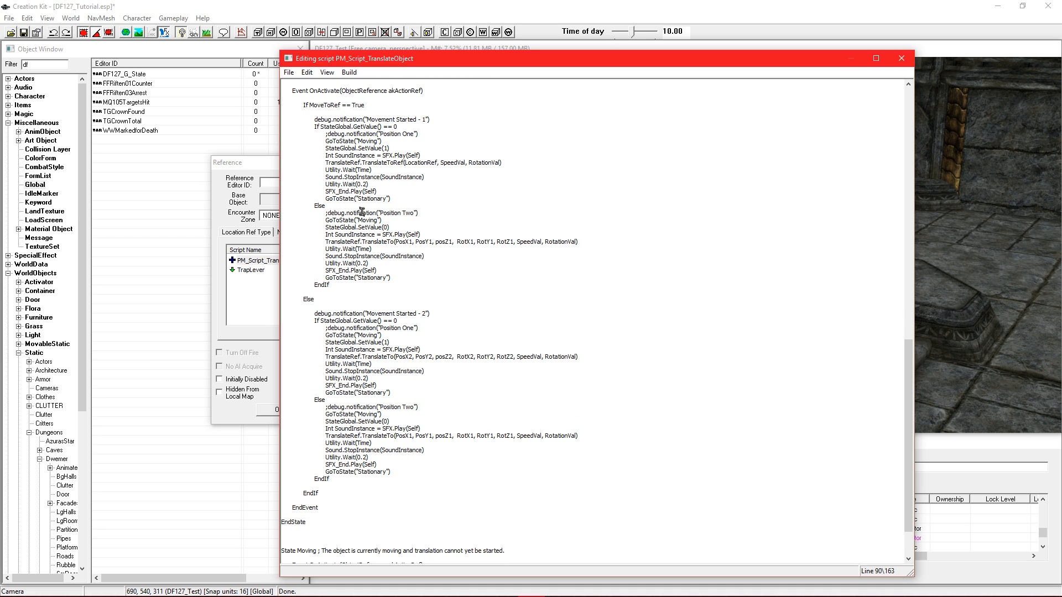
{"action": "scroll", "coordinate": [375, 306], "scroll_direction": "down", "scroll_amount": 3}
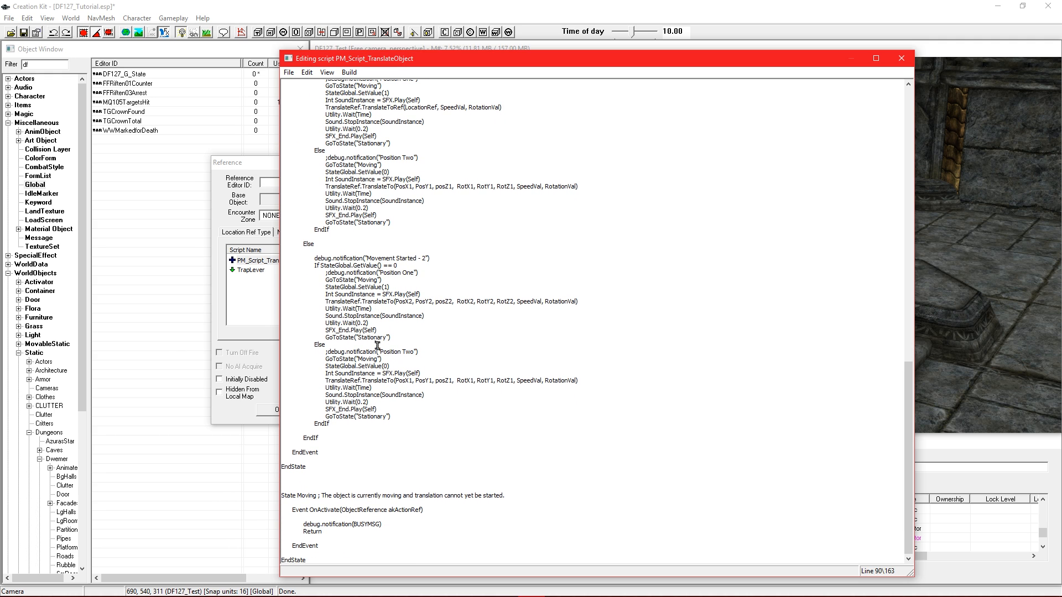
{"action": "left_click", "coordinate": [360, 496]}
{"action": "double_click", "coordinate": [310, 497]}
{"action": "left_click", "coordinate": [348, 498]}
{"action": "left_click", "coordinate": [325, 512]}
{"action": "left_click_drag", "start_coordinate": [393, 524], "coordinate": [304, 525]}
{"action": "left_click", "coordinate": [331, 532]}
{"action": "left_click", "coordinate": [387, 525]}
{"action": "left_click_drag", "start_coordinate": [325, 533], "coordinate": [302, 537]}
{"action": "left_click", "coordinate": [329, 534]}
Examine the Stationary state and its If MoveToRef == True branch
{"action": "scroll", "coordinate": [412, 329], "scroll_direction": "up", "scroll_amount": 1}
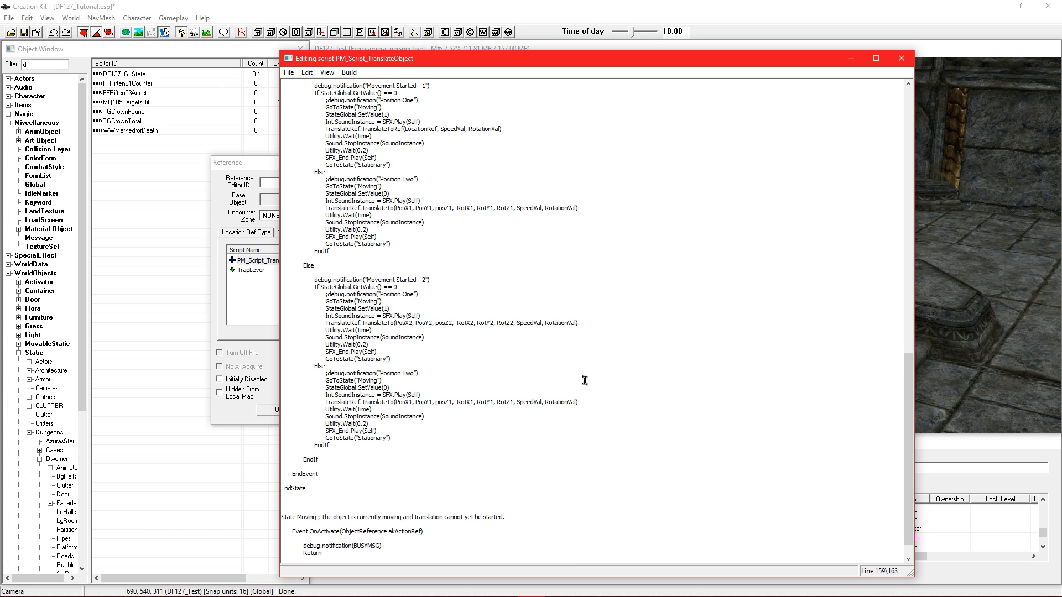
{"action": "left_click", "coordinate": [403, 387]}
{"action": "scroll", "coordinate": [425, 381], "scroll_direction": "up", "scroll_amount": 3}
{"action": "scroll", "coordinate": [422, 389], "scroll_direction": "up", "scroll_amount": 5}
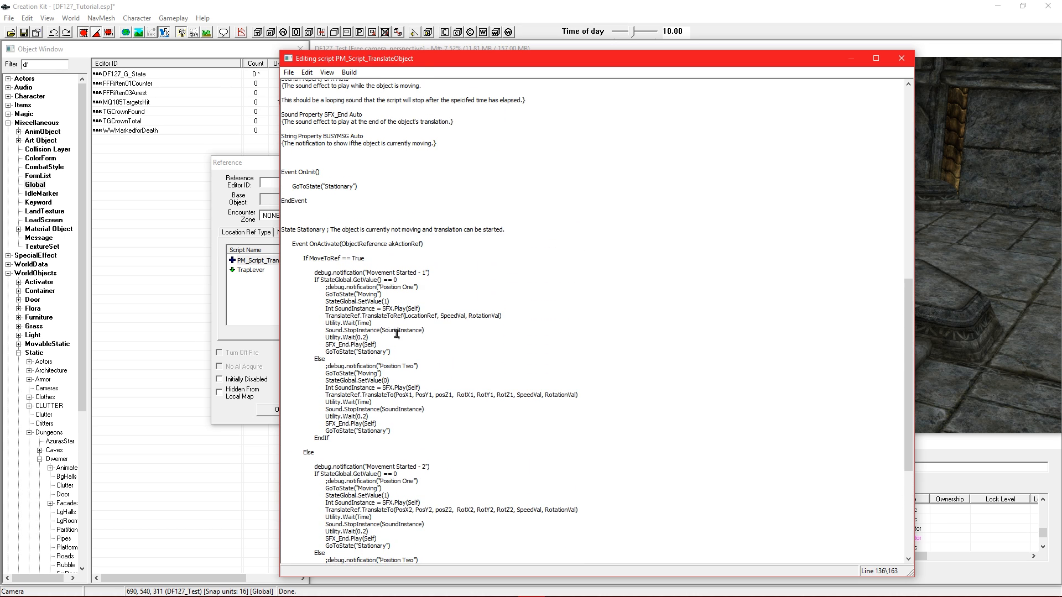
{"action": "left_click", "coordinate": [305, 230]}
{"action": "double_click", "coordinate": [309, 229]}
{"action": "left_click", "coordinate": [343, 252]}
{"action": "left_click", "coordinate": [366, 259]}
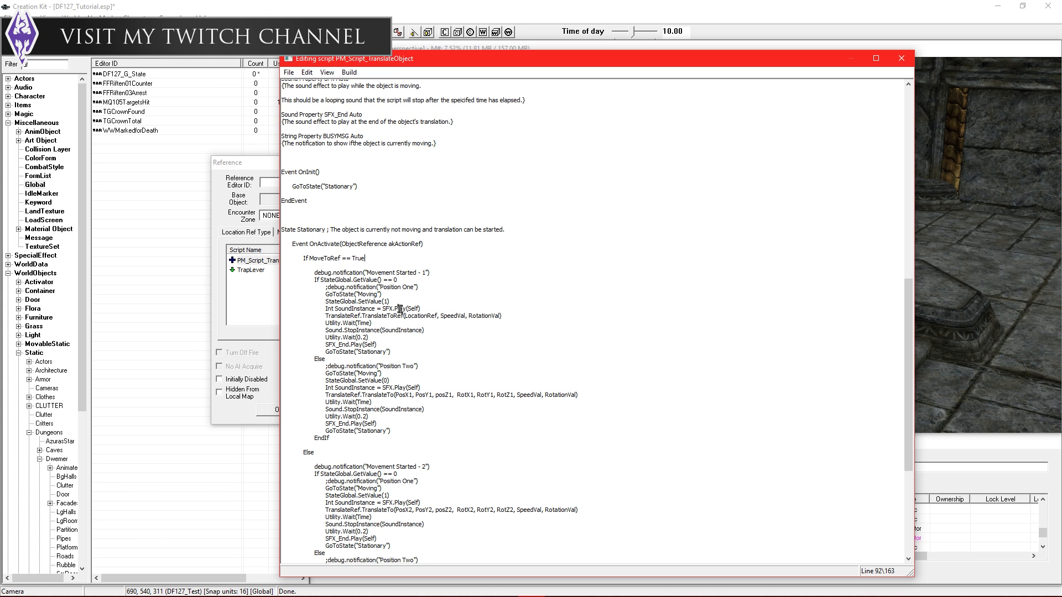
{"action": "left_click", "coordinate": [484, 317]}
Look at the button and the circular platform around the pillar in the test room, and return to the script source
{"action": "left_click", "coordinate": [950, 318]}
{"action": "middle_click_drag", "start_coordinate": [701, 260], "coordinate": [693, 350]}
{"action": "middle_click_drag", "start_coordinate": [693, 305], "coordinate": [570, 271]}
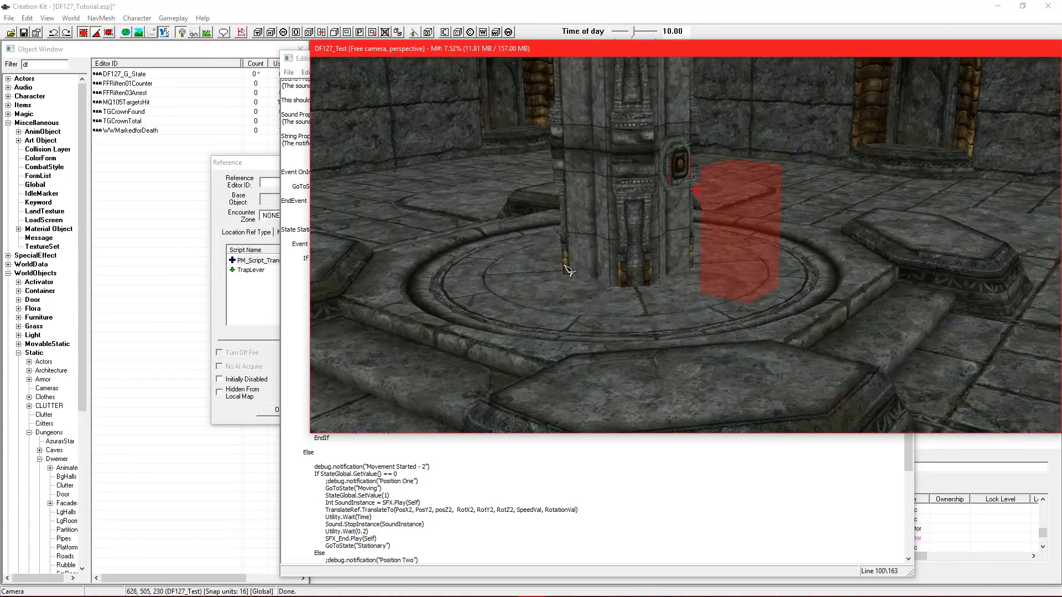
{"action": "left_click", "coordinate": [297, 285]}
{"action": "left_click", "coordinate": [394, 310]}
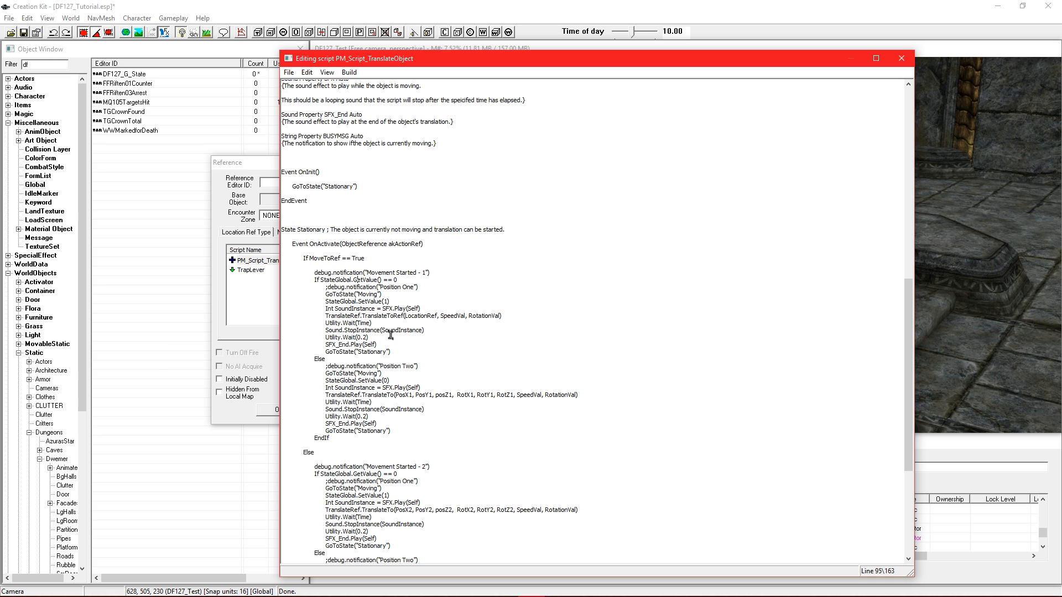
Examine the coordinate-based Else branch of the Stationary state, which uses TranslateTo for both positions
{"action": "left_click", "coordinate": [330, 459]}
{"action": "scroll", "coordinate": [360, 421], "scroll_direction": "down", "scroll_amount": 7}
{"action": "scroll", "coordinate": [360, 421], "scroll_direction": "down", "scroll_amount": 3}
{"action": "double_click", "coordinate": [399, 301]}
{"action": "left_click", "coordinate": [419, 303]}
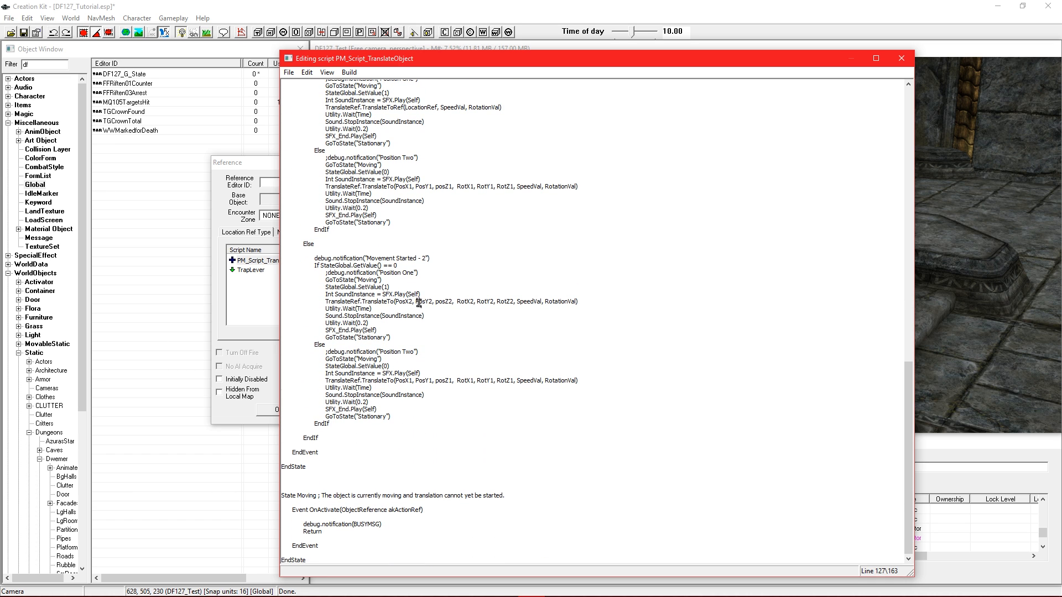
{"action": "left_click", "coordinate": [428, 358]}
{"action": "left_click", "coordinate": [453, 389]}
{"action": "left_click", "coordinate": [401, 330]}
Examine the StateGlobal check and the GoToState("Moving") call in the first MoveToRef block
{"action": "scroll", "coordinate": [420, 338], "scroll_direction": "up", "scroll_amount": 1}
{"action": "scroll", "coordinate": [439, 349], "scroll_direction": "up", "scroll_amount": 4}
{"action": "left_click", "coordinate": [343, 187]}
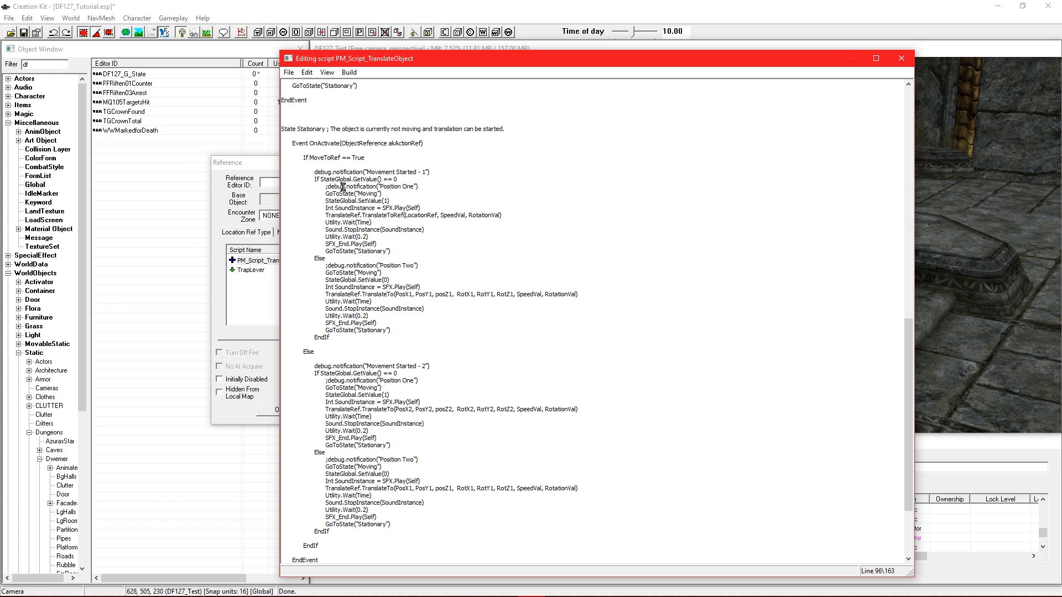
{"action": "left_click_drag", "start_coordinate": [343, 187], "coordinate": [343, 244]}
{"action": "left_click", "coordinate": [345, 251]}
{"action": "left_click", "coordinate": [365, 195]}
{"action": "left_click_drag", "start_coordinate": [390, 193], "coordinate": [325, 195]}
{"action": "left_click", "coordinate": [341, 196]}
{"action": "scroll", "coordinate": [407, 194], "scroll_direction": "down", "scroll_amount": 5}
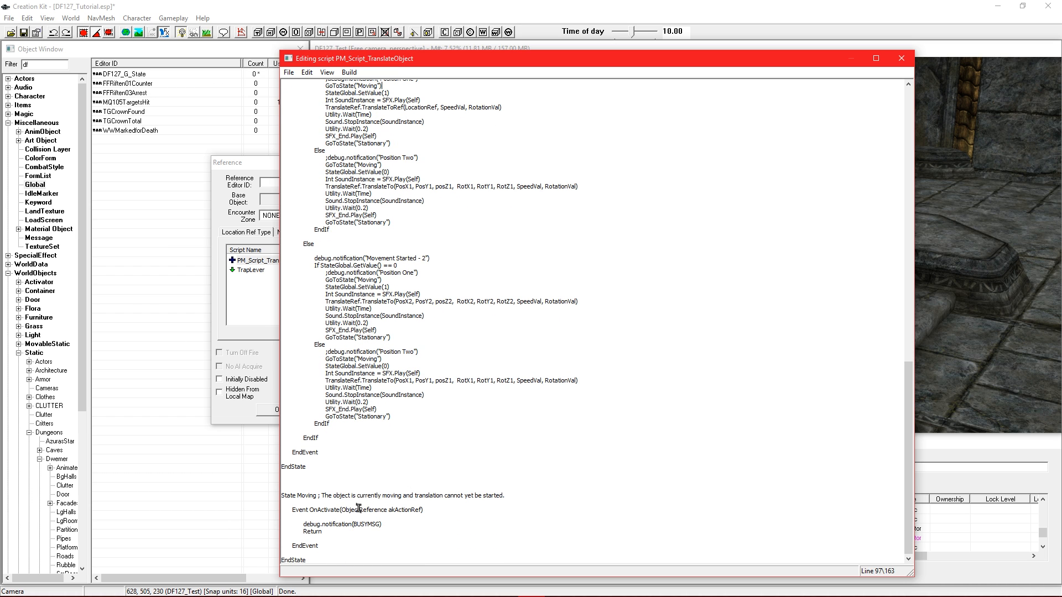
Examine the StateGlobal.SetValue, SFX playback, TranslateToRef arguments and Utility.Wait(Time) lines of the Position One block
{"action": "scroll", "coordinate": [380, 368], "scroll_direction": "up", "scroll_amount": 7}
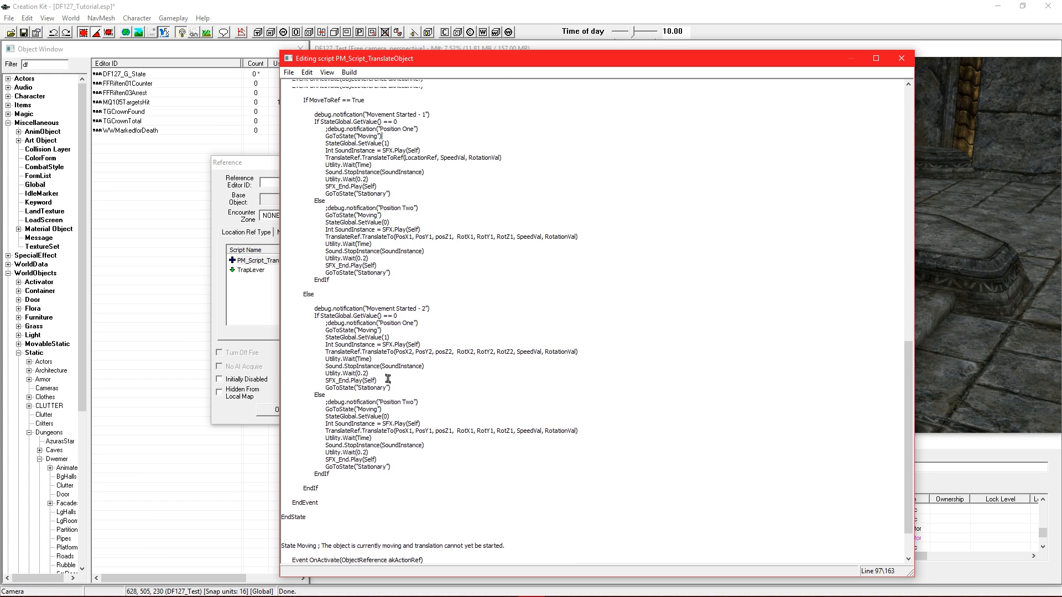
{"action": "left_click", "coordinate": [385, 253]}
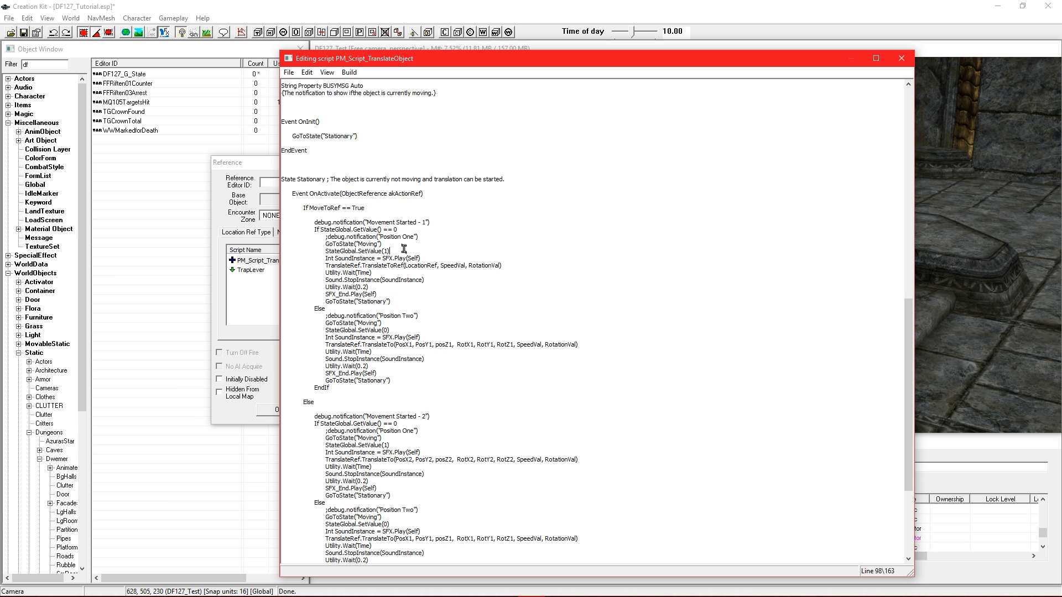
{"action": "left_click", "coordinate": [436, 258]}
{"action": "left_click", "coordinate": [346, 266]}
{"action": "left_click_drag", "start_coordinate": [343, 269], "coordinate": [378, 269]}
{"action": "left_click", "coordinate": [348, 267]}
{"action": "double_click", "coordinate": [420, 266]}
{"action": "double_click", "coordinate": [452, 266]}
{"action": "double_click", "coordinate": [486, 266]}
{"action": "left_click", "coordinate": [384, 272]}
{"action": "double_click", "coordinate": [363, 273]}
View the pillar and platform in the test room, and return to the Sound.StopInstance line in the script
{"action": "middle_click_drag", "start_coordinate": [982, 239], "coordinate": [776, 256]}
{"action": "middle_click_drag", "start_coordinate": [698, 297], "coordinate": [692, 246]}
{"action": "scroll", "coordinate": [692, 246], "scroll_direction": "up", "scroll_amount": 3}
{"action": "left_click", "coordinate": [437, 467]}
{"action": "left_click", "coordinate": [374, 281]}
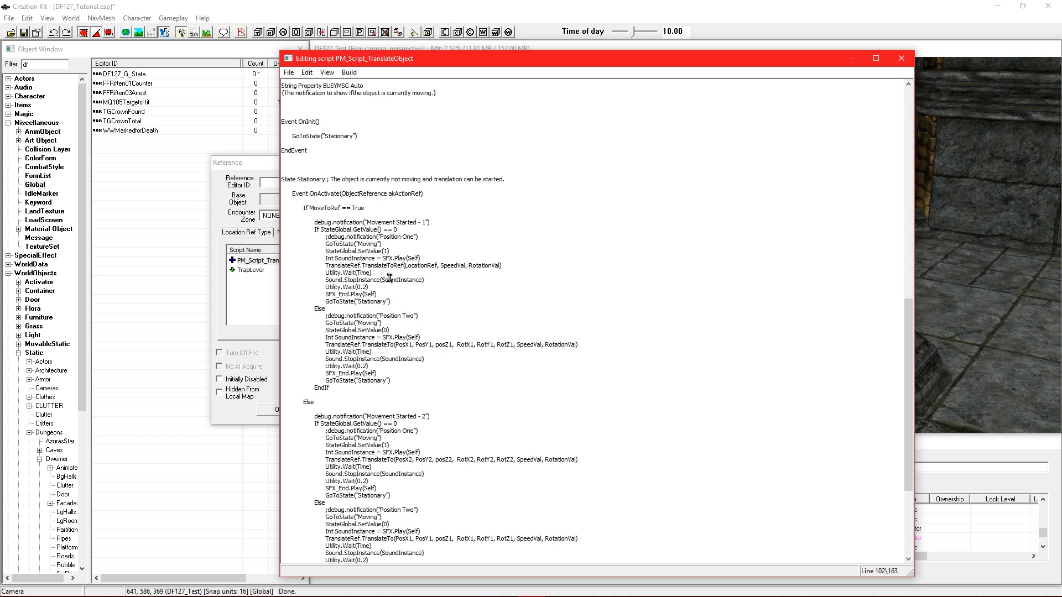
Examine the end-of-movement sound lines and the Position Two TranslateTo call with its first set of coordinates
{"action": "left_click", "coordinate": [440, 278]}
{"action": "left_click", "coordinate": [399, 298]}
{"action": "left_click", "coordinate": [396, 361]}
{"action": "left_click_drag", "start_coordinate": [337, 345], "coordinate": [564, 344]}
{"action": "left_click", "coordinate": [397, 345]}
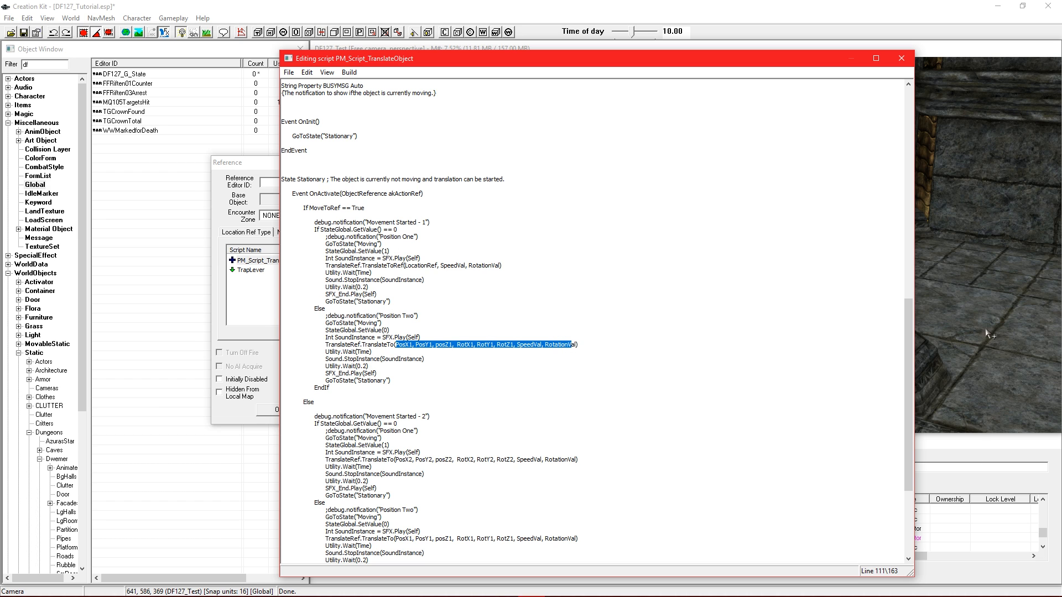
{"action": "left_click", "coordinate": [530, 357]}
Compare the TranslateTo coordinate arguments of Position One and Position Two in the "Movement Started - 2" block
{"action": "scroll", "coordinate": [448, 354], "scroll_direction": "down", "scroll_amount": 2}
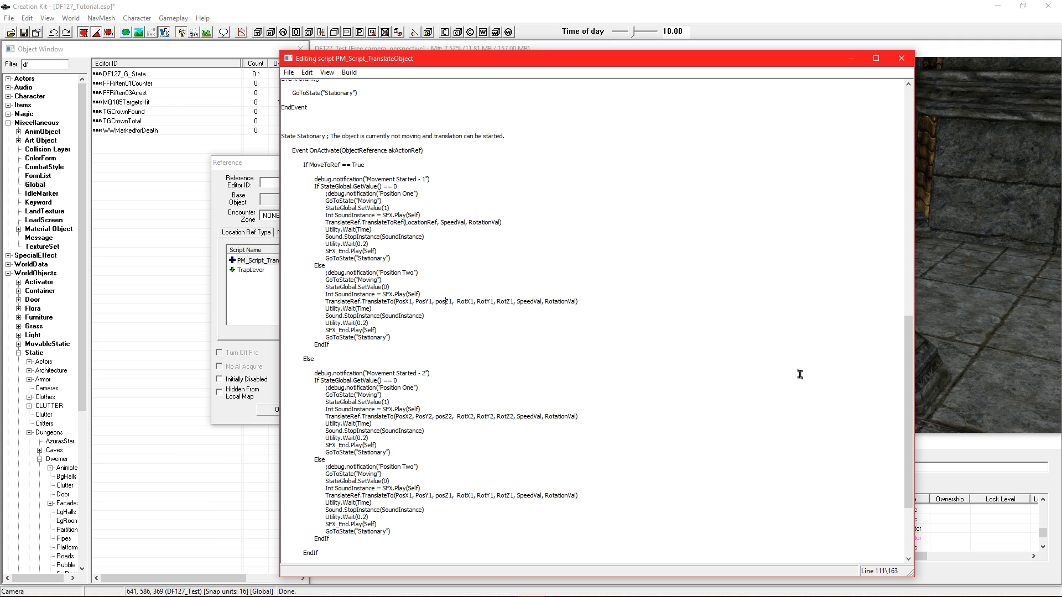
{"action": "scroll", "coordinate": [431, 315], "scroll_direction": "down", "scroll_amount": 4}
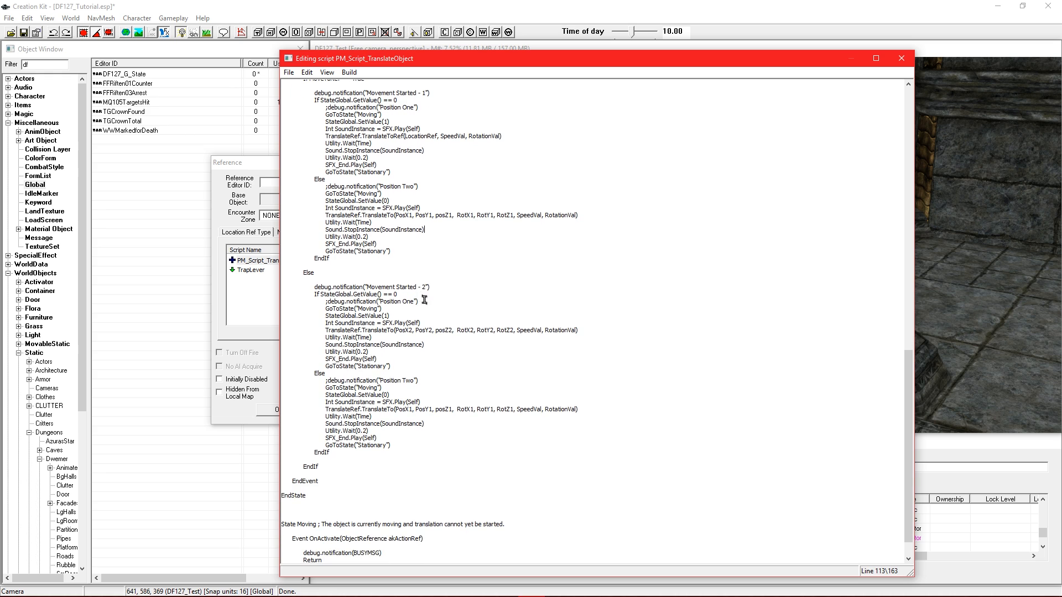
{"action": "left_click", "coordinate": [433, 286]}
{"action": "scroll", "coordinate": [429, 286], "scroll_direction": "down", "scroll_amount": 2}
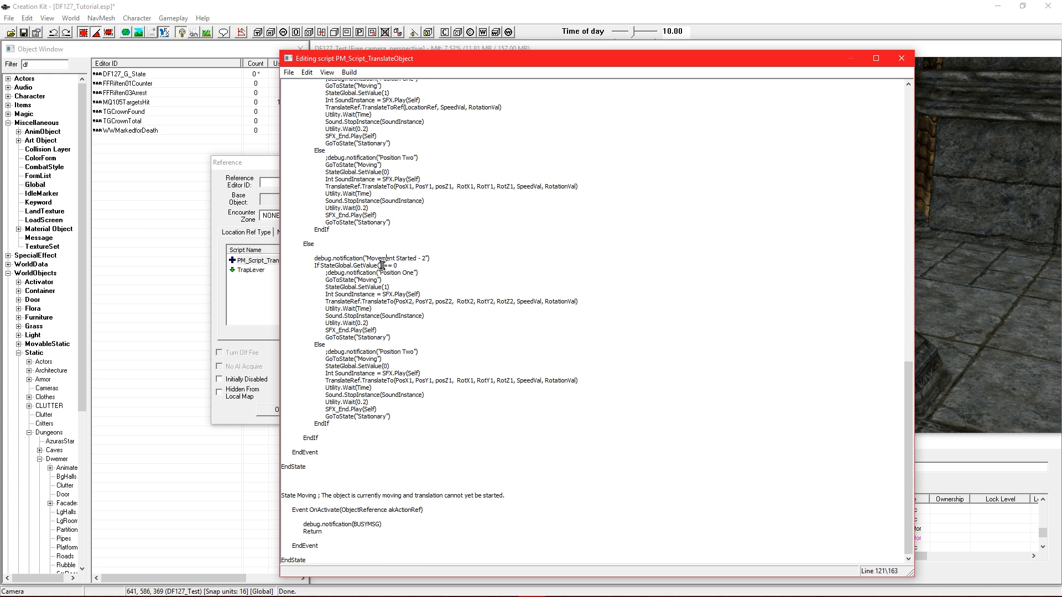
{"action": "left_click_drag", "start_coordinate": [387, 299], "coordinate": [556, 301]}
{"action": "left_click", "coordinate": [504, 301]}
{"action": "left_click_drag", "start_coordinate": [417, 387], "coordinate": [549, 383]}
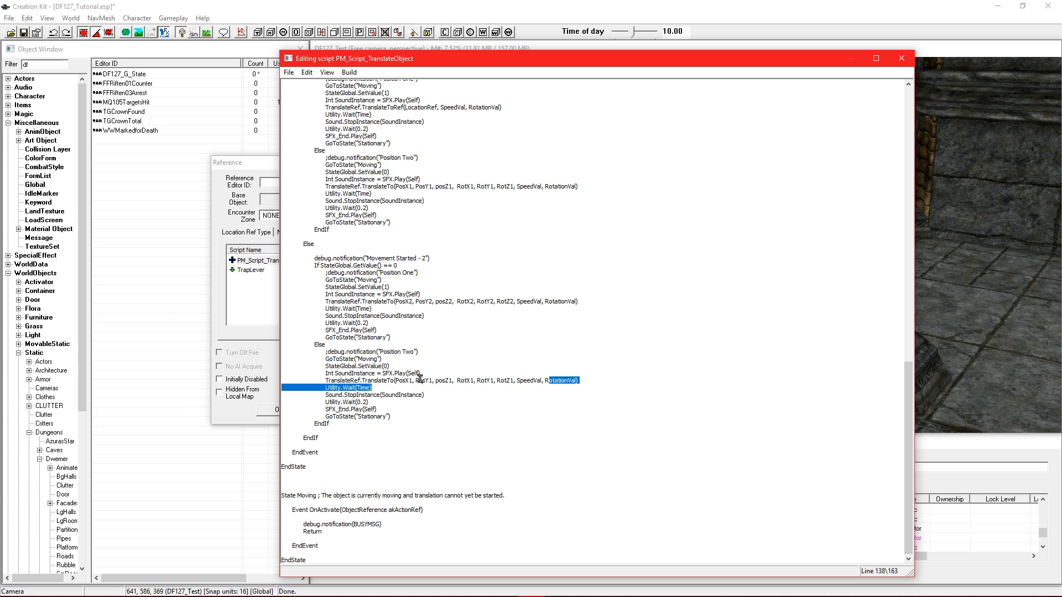
{"action": "left_click_drag", "start_coordinate": [403, 382], "coordinate": [524, 380]}
{"action": "left_click", "coordinate": [433, 387]}
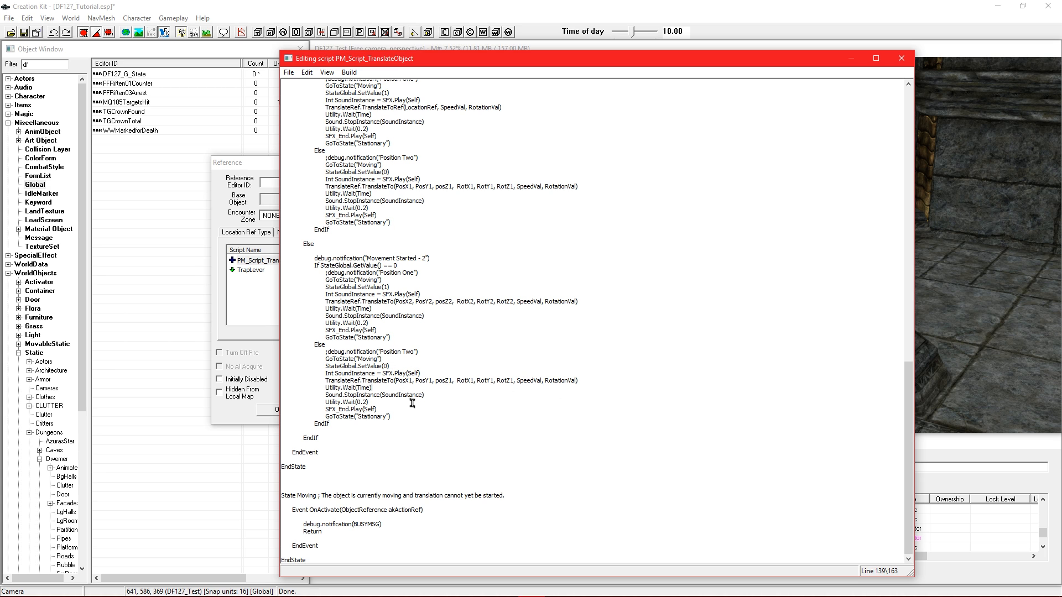
Close the script source after returning to its beginning, and cancel the button's reference dialog
{"action": "scroll", "coordinate": [396, 477], "scroll_direction": "up", "scroll_amount": 20}
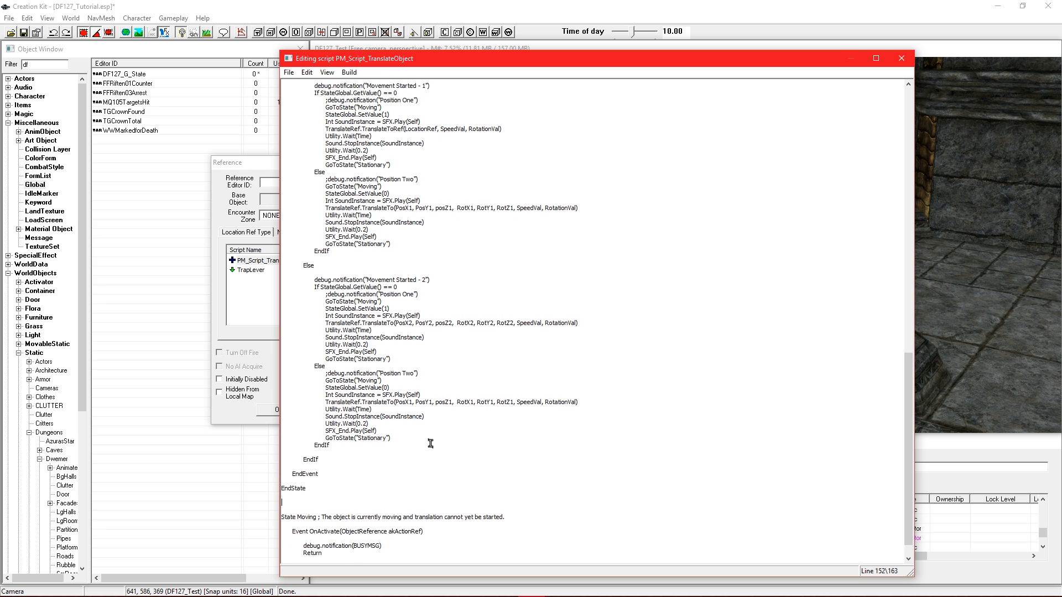
{"action": "scroll", "coordinate": [441, 426], "scroll_direction": "up", "scroll_amount": 1}
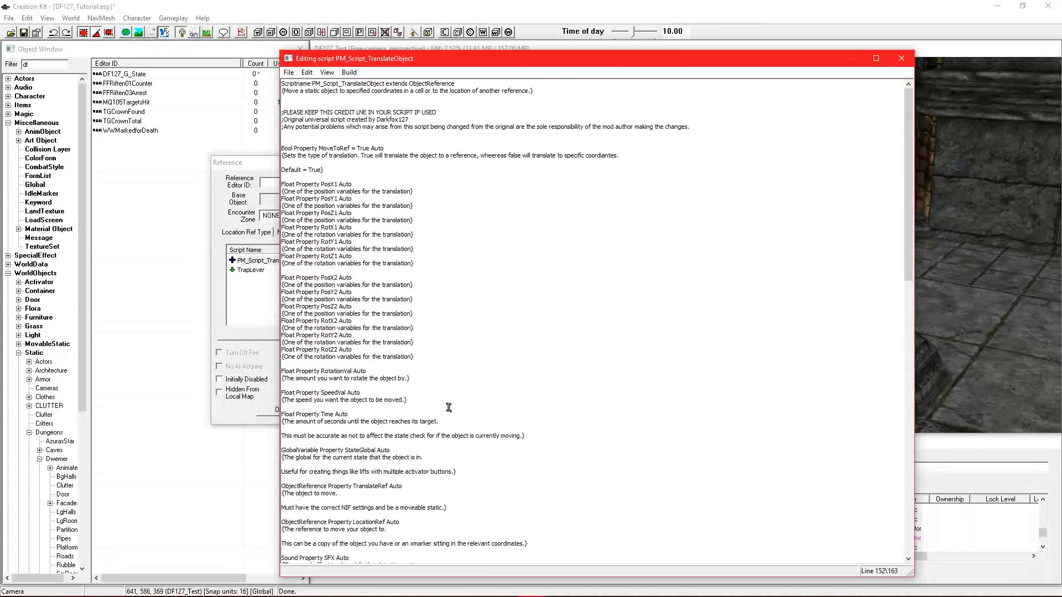
{"action": "left_click", "coordinate": [446, 172]}
{"action": "left_click", "coordinate": [901, 58]}
{"action": "left_click", "coordinate": [347, 272]}
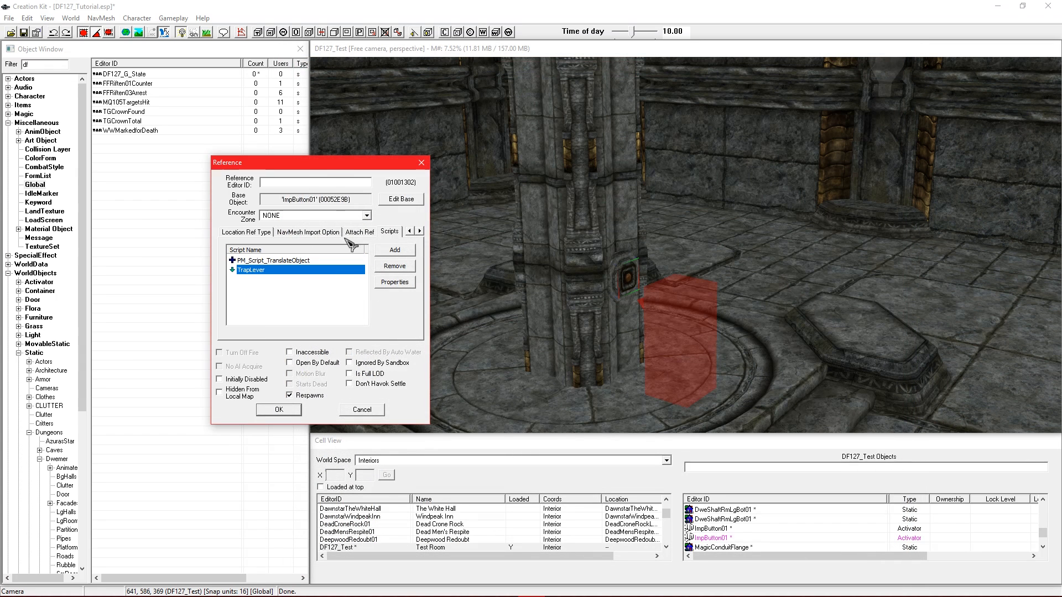
{"action": "left_click_drag", "start_coordinate": [329, 166], "coordinate": [404, 191]}
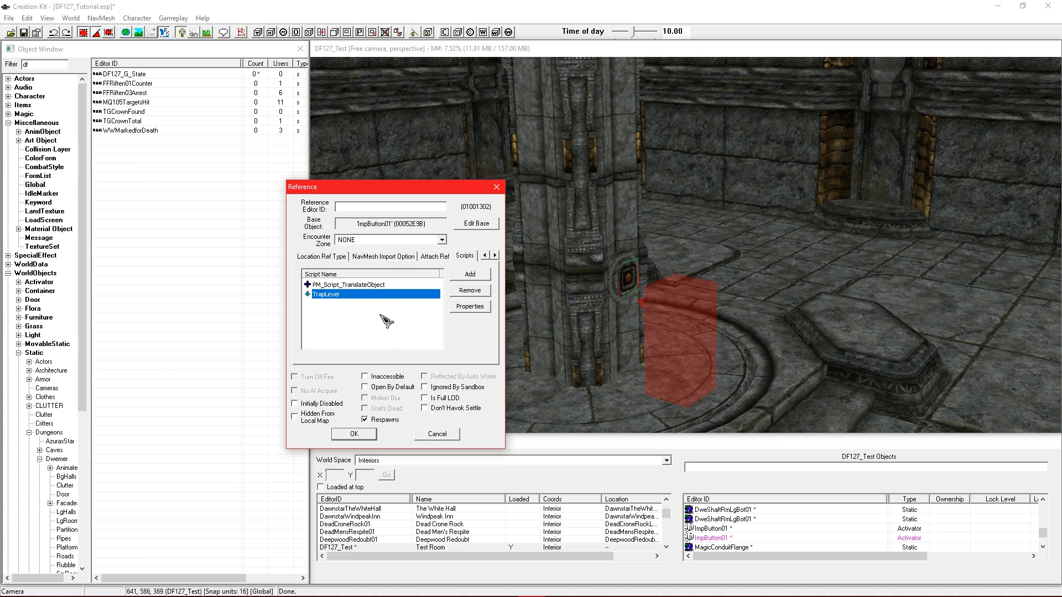
{"action": "left_click", "coordinate": [435, 435]}
Try moving the piece at the central pillar along the Z axis and undo the move
{"action": "middle_click_drag", "start_coordinate": [567, 330], "coordinate": [641, 334]}
{"action": "left_click", "coordinate": [557, 344]}
{"action": "key", "text": "1"}
{"action": "key", "text": "1"}
{"action": "scroll", "coordinate": [641, 334], "scroll_direction": "up", "scroll_amount": 3}
{"action": "key", "text": "z"}
{"action": "left_click_drag", "start_coordinate": [620, 325], "coordinate": [644, 149]}
{"action": "key", "text": "ctrl+z"}
Raise the selected tower spacer piece at the central pillar along the Z axis
{"action": "middle_click_drag", "start_coordinate": [700, 300], "coordinate": [579, 282], "text": "shift"}
{"action": "mouse_move", "coordinate": [693, 250]}
{"action": "middle_mouse_down", "text": "shift"}
{"action": "mouse_move", "coordinate": [702, 275]}
{"action": "mouse_move", "coordinate": [711, 260]}
{"action": "middle_mouse_up", "text": "shift"}
{"action": "key", "text": "z"}
{"action": "left_click_drag", "start_coordinate": [711, 257], "coordinate": [711, 215]}
{"action": "middle_click_drag", "start_coordinate": [734, 244], "coordinate": [745, 323], "text": "shift"}
{"action": "key", "text": "z"}
{"action": "left_click_drag", "start_coordinate": [608, 303], "coordinate": [589, 196]}
{"action": "mouse_move", "coordinate": [589, 196]}
{"action": "middle_mouse_down", "text": "shift"}
{"action": "mouse_move", "coordinate": [599, 202]}
{"action": "mouse_move", "coordinate": [578, 193]}
{"action": "middle_mouse_up", "text": "shift"}
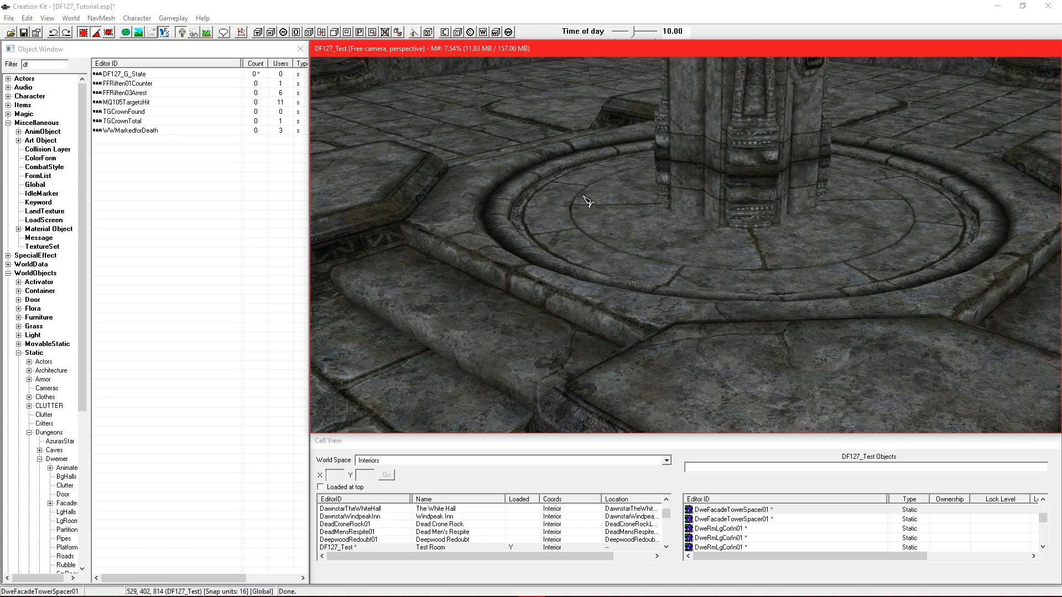
Open the reference settings of the raised tower spacer piece at the central pillar and show its 3D data
{"action": "double_click", "coordinate": [583, 196]}
{"action": "left_click", "coordinate": [635, 172]}
{"action": "middle_click_drag", "start_coordinate": [731, 219], "coordinate": [759, 242]}
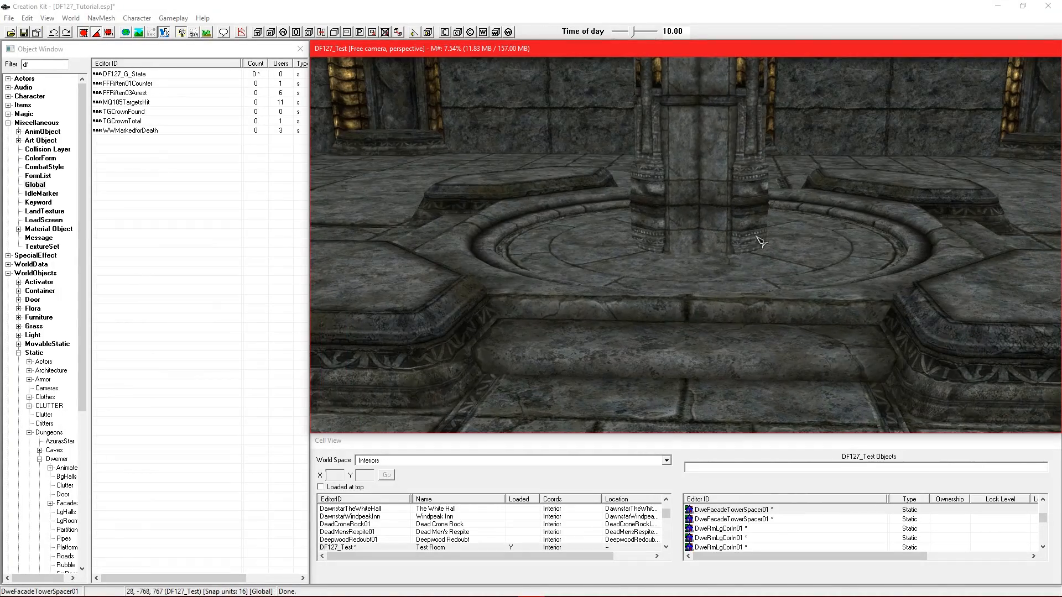
{"action": "middle_click_drag", "start_coordinate": [657, 256], "coordinate": [671, 270], "text": "shift"}
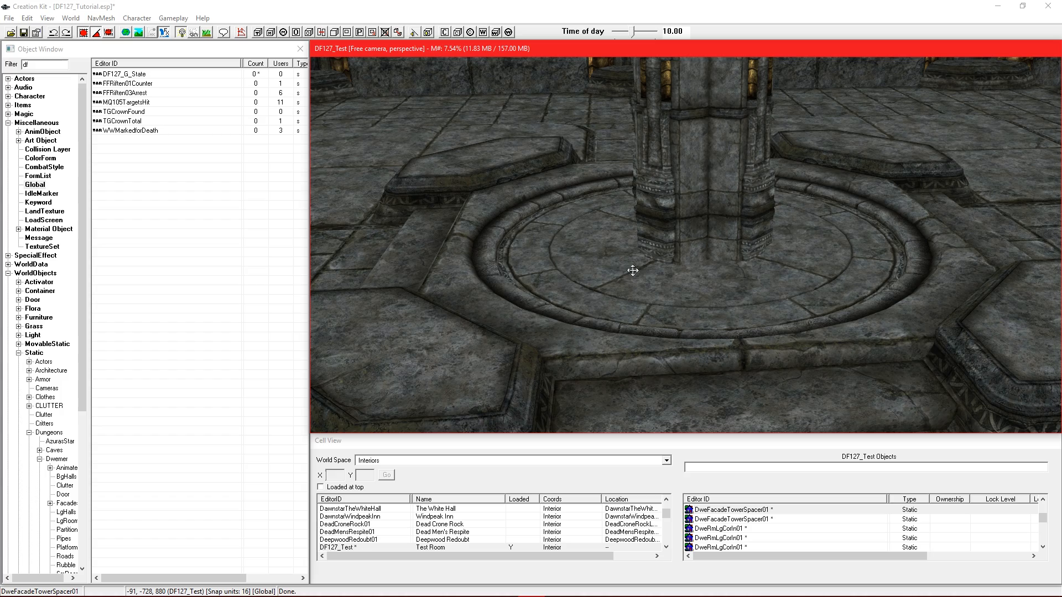
{"action": "middle_click_drag", "start_coordinate": [637, 266], "coordinate": [654, 290], "text": "shift"}
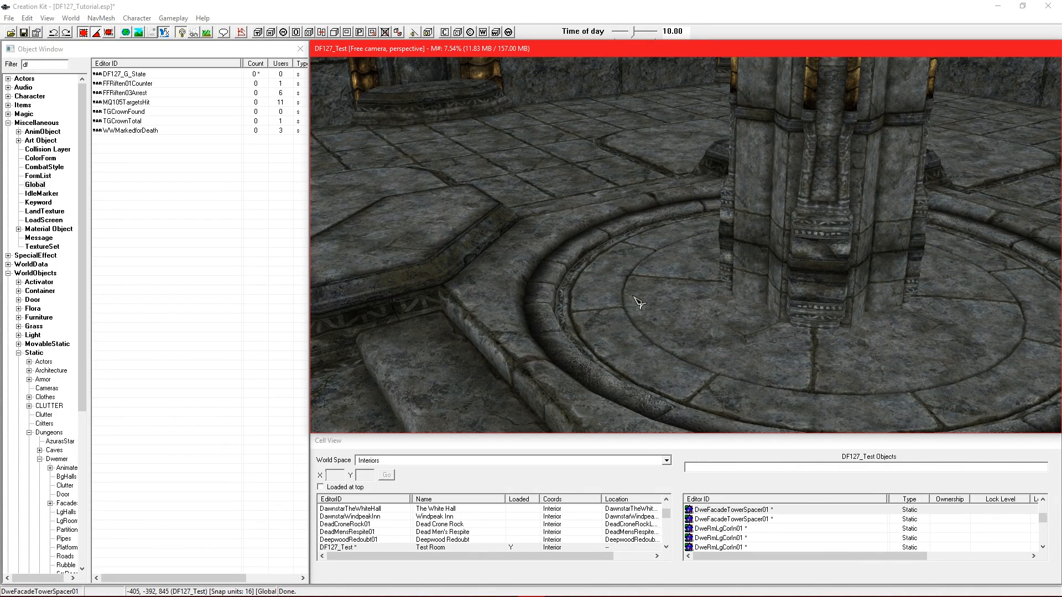
{"action": "double_click", "coordinate": [639, 302]}
{"action": "left_click_drag", "start_coordinate": [503, 162], "coordinate": [284, 154]}
{"action": "left_click", "coordinate": [411, 223]}
{"action": "left_click", "coordinate": [411, 223]}
{"action": "left_click", "coordinate": [411, 223]}
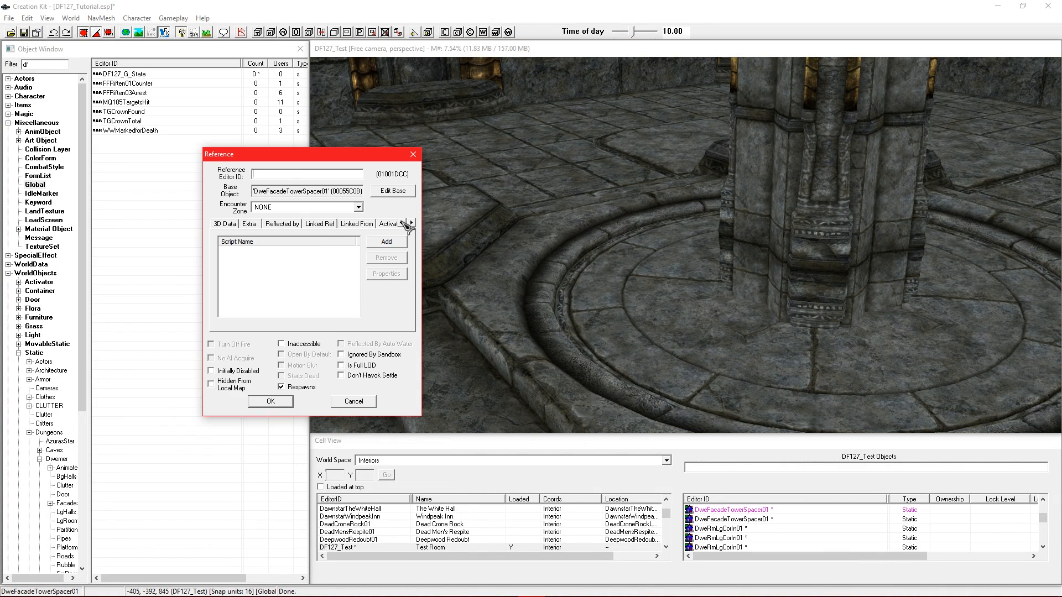
{"action": "left_click", "coordinate": [225, 224]}
Examine the X, Y and Z position and rotation values of the raised tower spacer reference
{"action": "double_click", "coordinate": [266, 253]}
{"action": "double_click", "coordinate": [251, 271]}
{"action": "double_click", "coordinate": [255, 290]}
{"action": "double_click", "coordinate": [336, 290]}
{"action": "double_click", "coordinate": [338, 271]}
{"action": "double_click", "coordinate": [338, 253]}
{"action": "left_click_drag", "start_coordinate": [335, 155], "coordinate": [341, 168]}
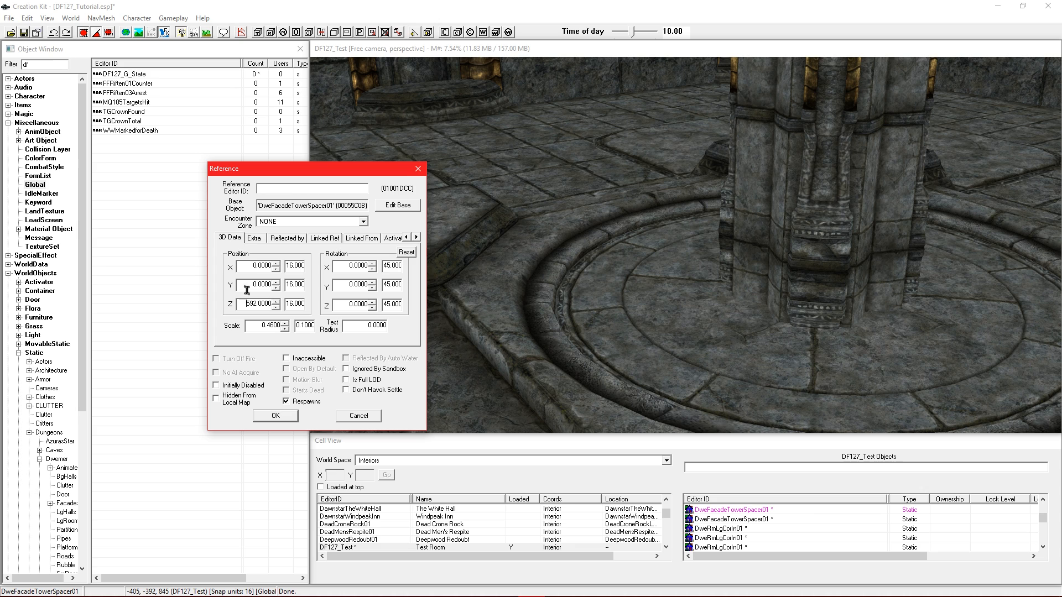
{"action": "left_click_drag", "start_coordinate": [239, 306], "coordinate": [293, 302]}
{"action": "left_click", "coordinate": [247, 307]}
{"action": "double_click", "coordinate": [254, 265]}
{"action": "double_click", "coordinate": [264, 284]}
{"action": "double_click", "coordinate": [260, 265]}
{"action": "double_click", "coordinate": [263, 284]}
{"action": "left_click_drag", "start_coordinate": [242, 307], "coordinate": [299, 306]}
{"action": "left_click", "coordinate": [247, 305]}
{"action": "left_click_drag", "start_coordinate": [244, 305], "coordinate": [288, 304]}
{"action": "left_click_drag", "start_coordinate": [244, 269], "coordinate": [299, 268]}
{"action": "left_click", "coordinate": [268, 284]}
Copy the raised spacer's Z position value and cancel its reference dialog
{"action": "left_click_drag", "start_coordinate": [244, 304], "coordinate": [271, 304]}
{"action": "right_click", "coordinate": [265, 309]}
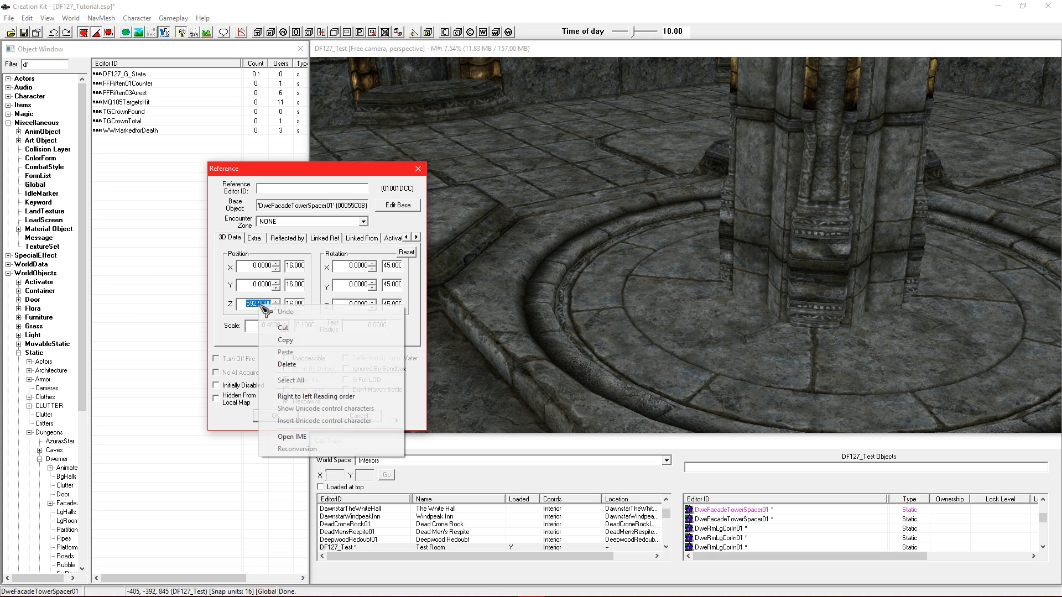
{"action": "left_click", "coordinate": [286, 340]}
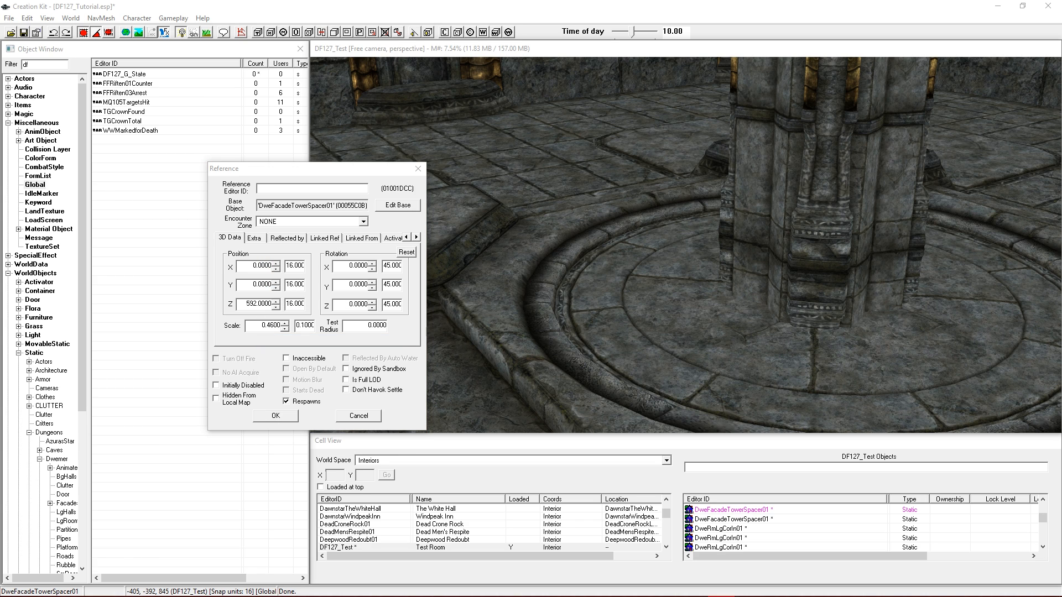
{"action": "left_click", "coordinate": [254, 270]}
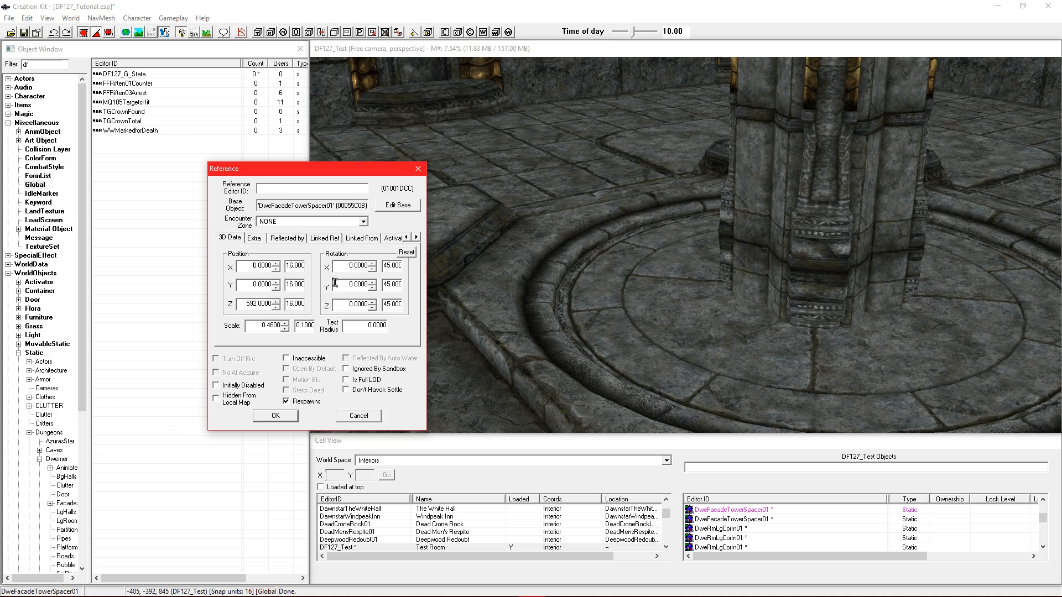
{"action": "left_click", "coordinate": [365, 417]}
Delete the raised tower spacer duplicate used to find the lift's upper position
{"action": "middle_click_drag", "start_coordinate": [636, 292], "coordinate": [704, 270], "text": "shift"}
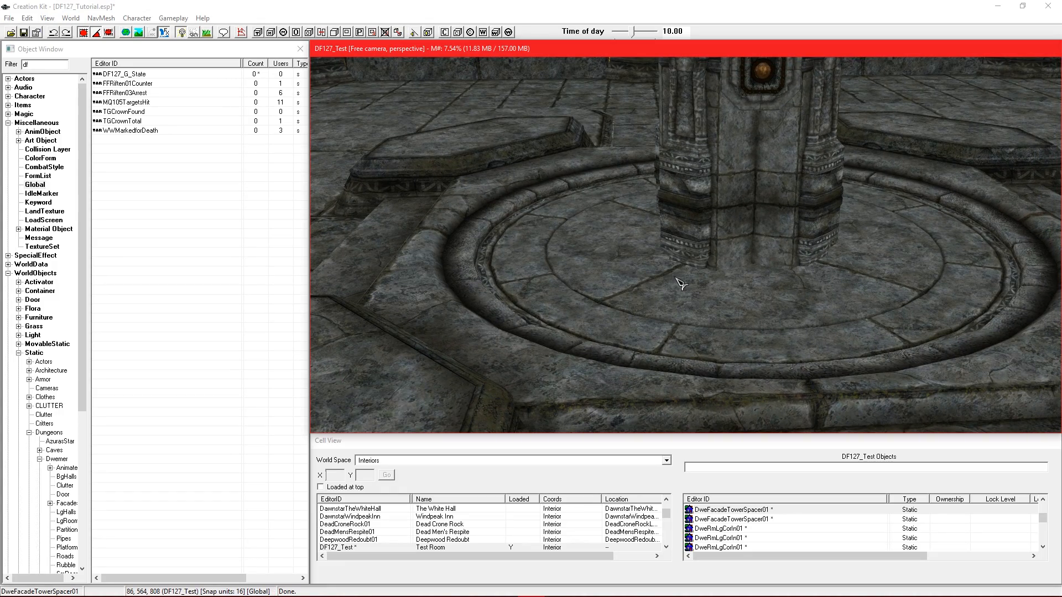
{"action": "key", "text": "Delete"}
{"action": "middle_click_drag", "start_coordinate": [666, 271], "coordinate": [683, 164], "text": "shift"}
{"action": "scroll", "coordinate": [665, 244], "scroll_direction": "down", "scroll_amount": 3}
{"action": "key", "text": "ctrl+z"}
{"action": "middle_click_drag", "start_coordinate": [752, 214], "coordinate": [730, 218], "text": "shift"}
{"action": "scroll", "coordinate": [734, 215], "scroll_direction": "up", "scroll_amount": 4}
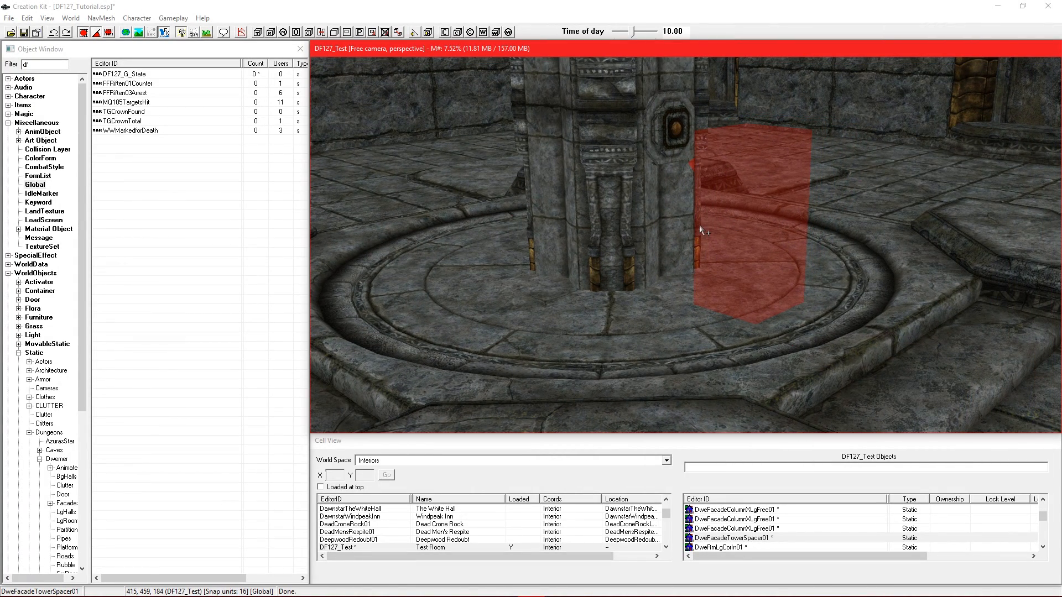
Open the reference settings of the ImpButton01 on the central pillar and show its attached scripts
{"action": "left_click", "coordinate": [669, 131]}
{"action": "double_click", "coordinate": [674, 135]}
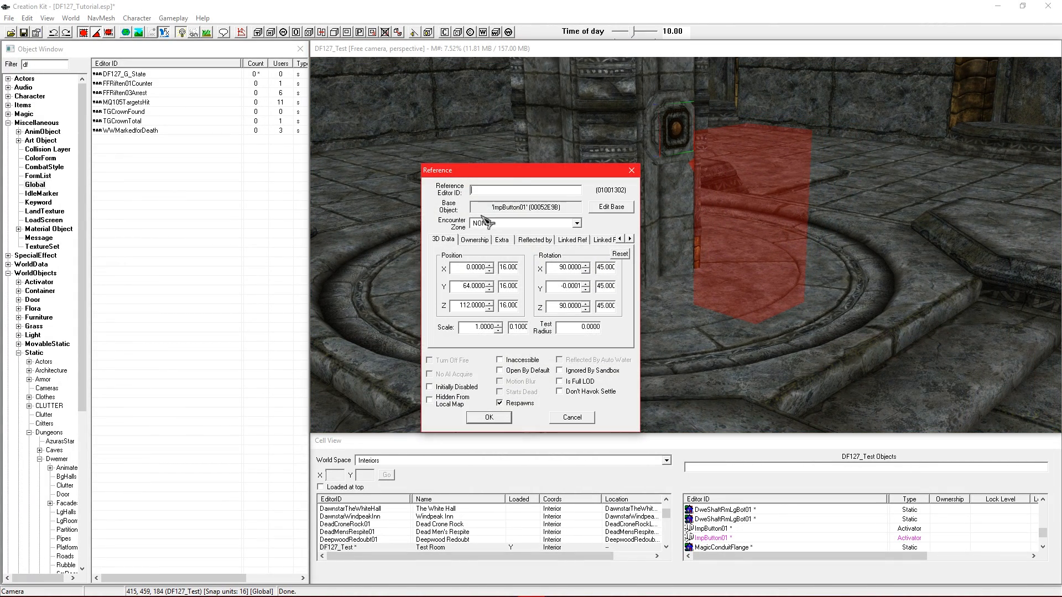
{"action": "left_click_drag", "start_coordinate": [521, 173], "coordinate": [321, 164]}
{"action": "left_click", "coordinate": [428, 230]}
{"action": "left_click", "coordinate": [428, 230]}
{"action": "left_click", "coordinate": [428, 231]}
{"action": "left_click", "coordinate": [428, 230]}
{"action": "left_click", "coordinate": [428, 230]}
{"action": "left_click", "coordinate": [428, 230]}
{"action": "left_click", "coordinate": [407, 232]}
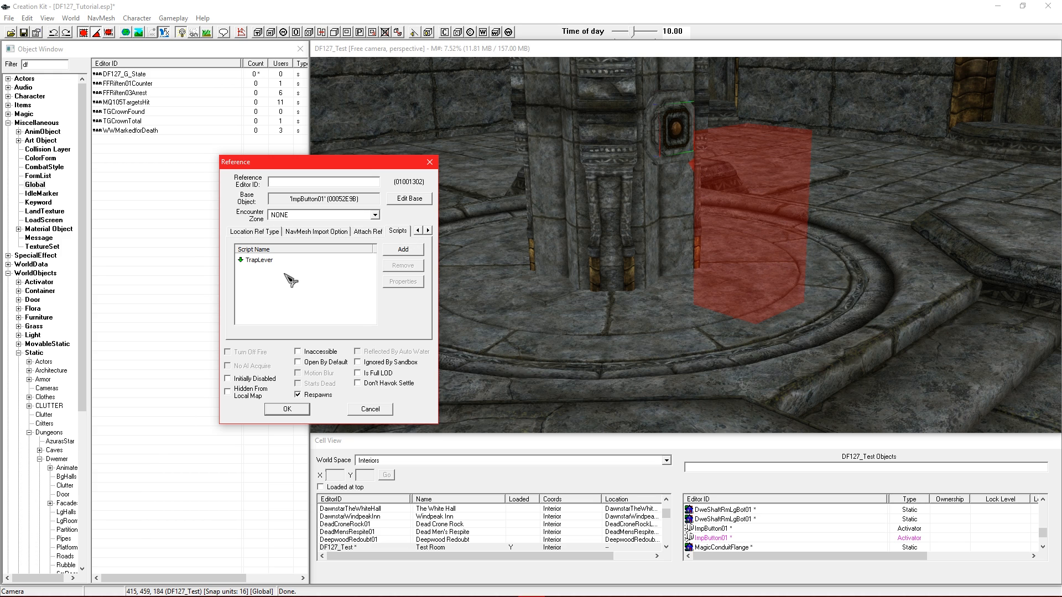
Add the PM_Script_TranslateObject script to the pillar's button
{"action": "left_click", "coordinate": [265, 260]}
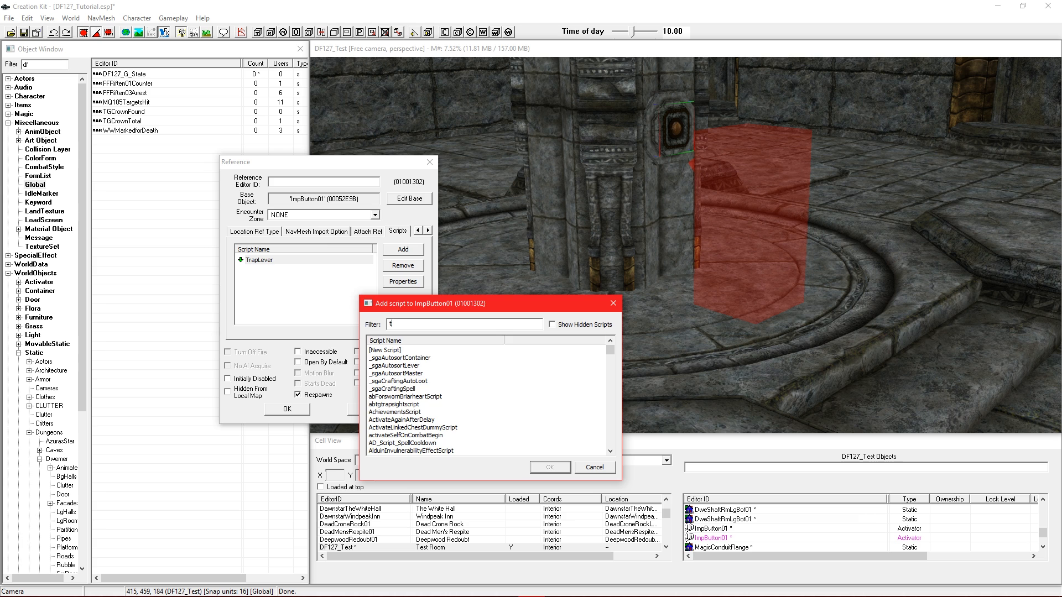
{"action": "type", "text": "trans"}
{"action": "left_click", "coordinate": [406, 436]}
{"action": "left_click", "coordinate": [548, 467]}
Open the PM_Script_TranslateObject properties and set BUSYMSG to "Lift Busy"
{"action": "double_click", "coordinate": [291, 260]}
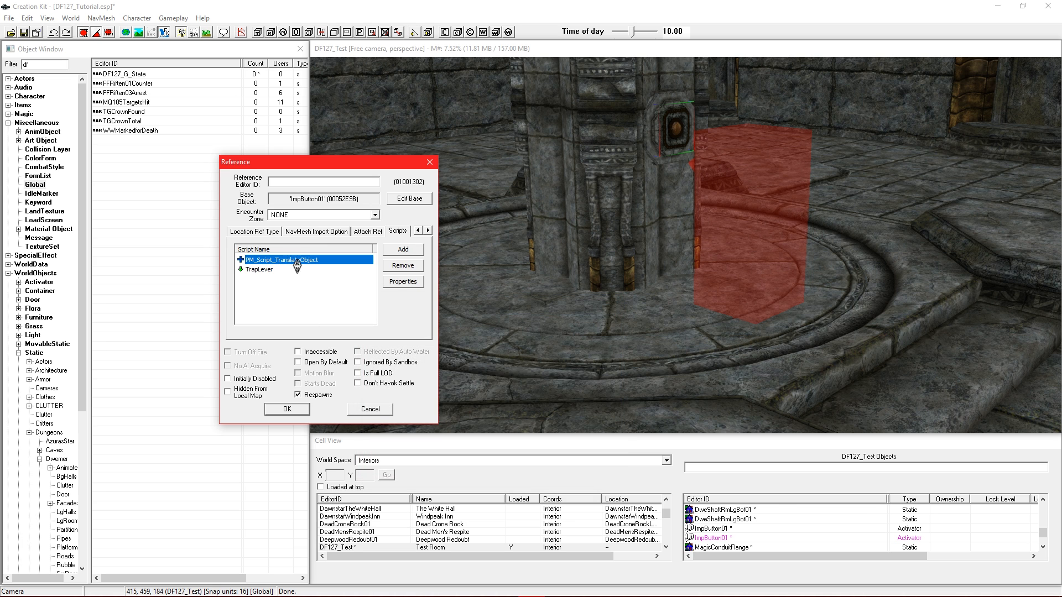
{"action": "left_click", "coordinate": [332, 242]}
{"action": "left_click", "coordinate": [751, 244]}
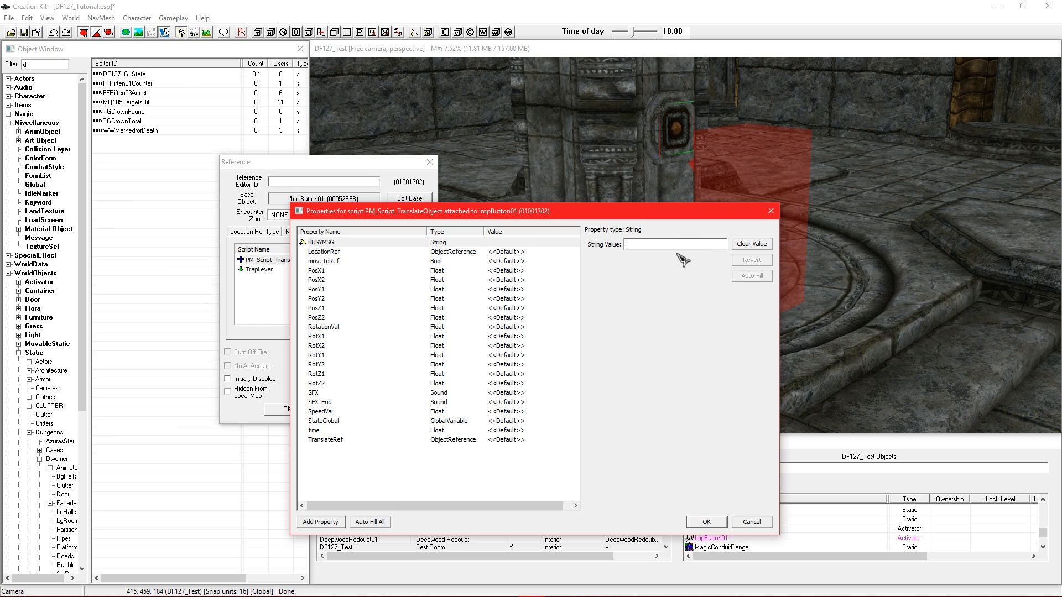
{"action": "type", "text": "Lift Busy"}
Give the moveToRef property an explicit False value, leaving LocationRef at its default
{"action": "left_click", "coordinate": [339, 252]}
{"action": "left_click", "coordinate": [339, 261]}
{"action": "left_click", "coordinate": [323, 252]}
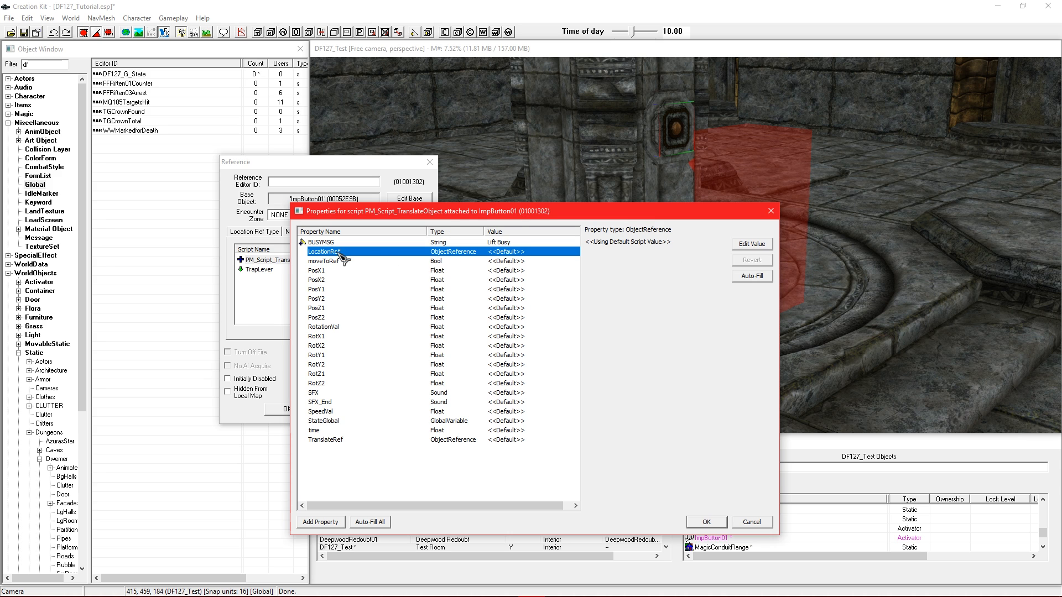
{"action": "left_click", "coordinate": [326, 263]}
{"action": "left_click", "coordinate": [331, 252]}
{"action": "left_click", "coordinate": [345, 262]}
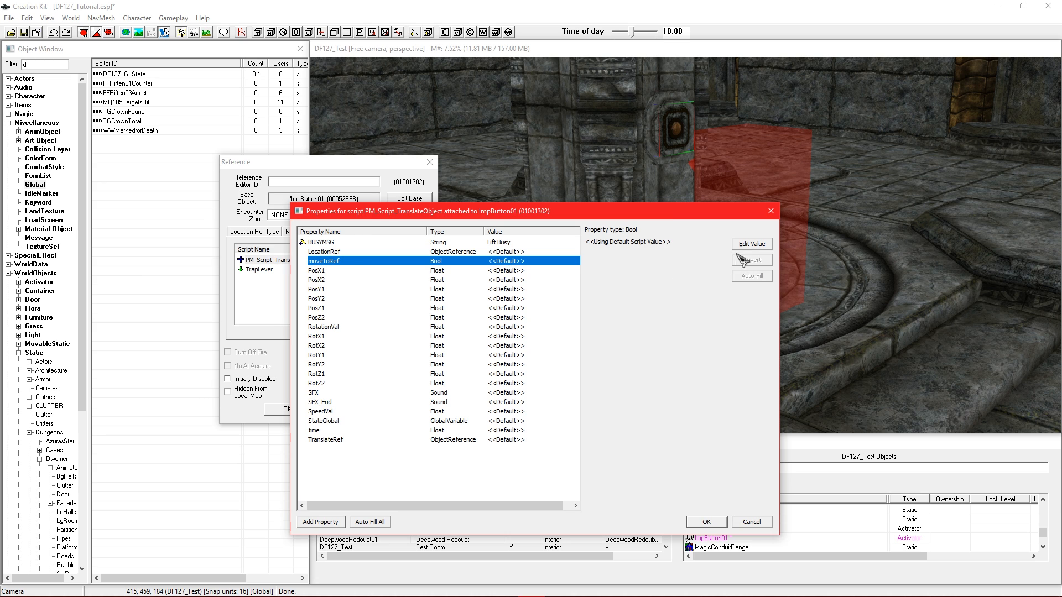
{"action": "left_click", "coordinate": [751, 244]}
{"action": "left_click", "coordinate": [354, 252]}
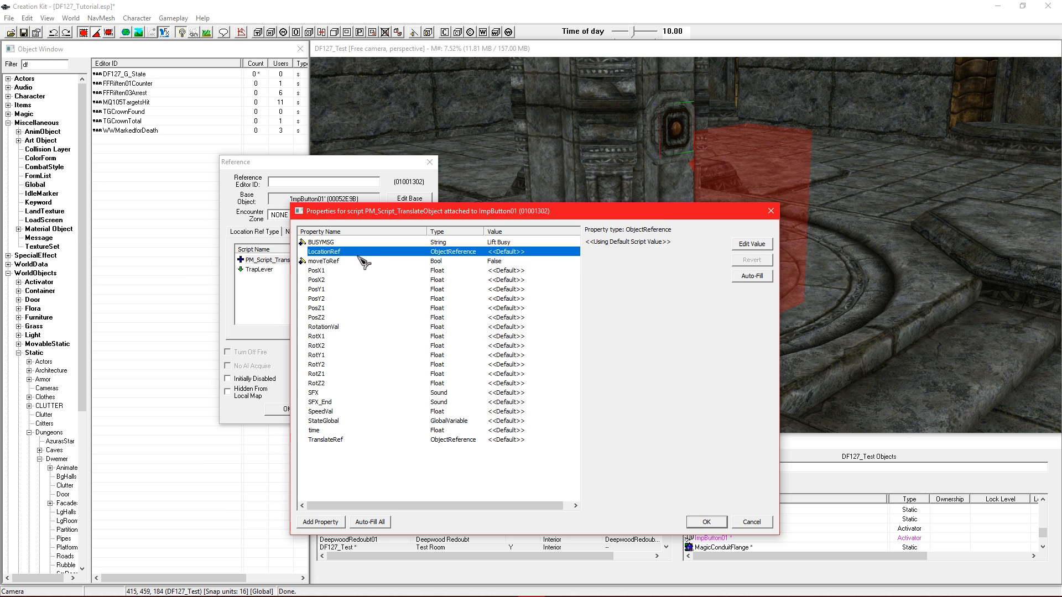
{"action": "left_click", "coordinate": [365, 261]}
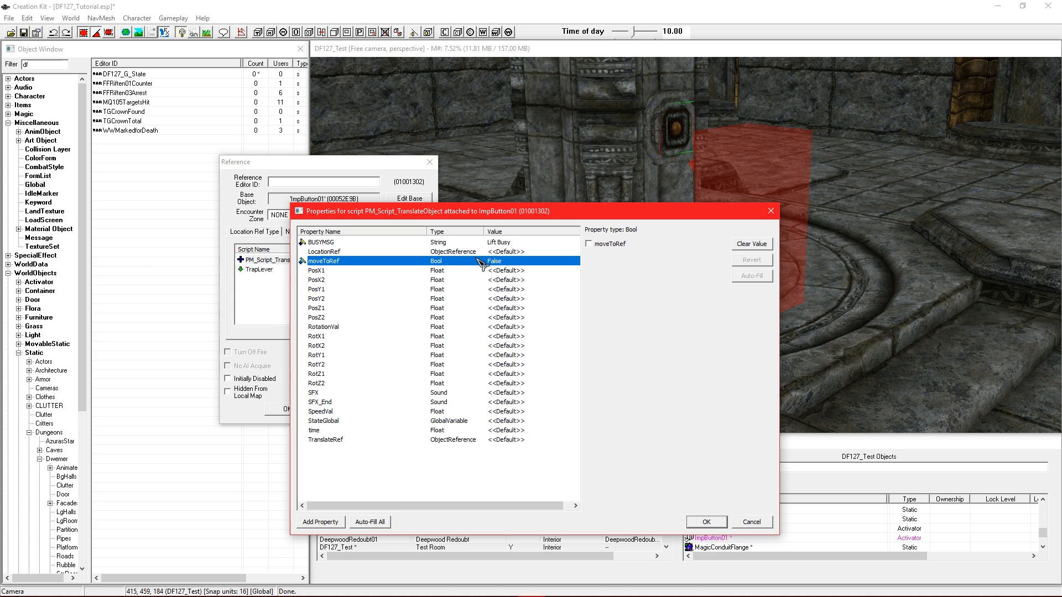
{"action": "mouse_move", "coordinate": [369, 270]}
Assign the DweFacadeTowerSpacer01 platform in the cell as the TranslateRef property by picking it in the scene
{"action": "left_click", "coordinate": [335, 271]}
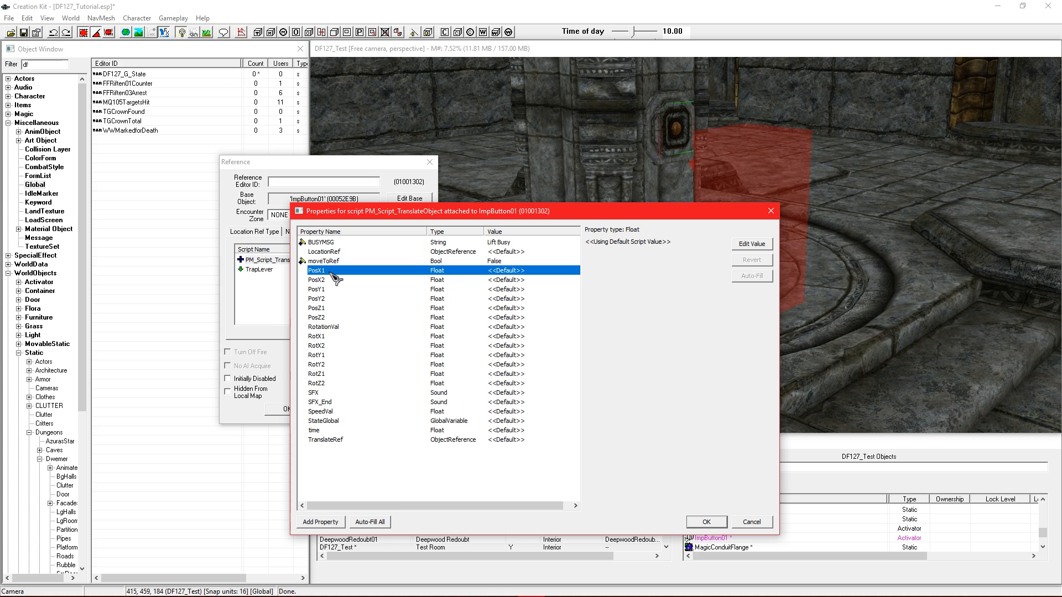
{"action": "left_click", "coordinate": [334, 326]}
{"action": "left_click", "coordinate": [332, 440]}
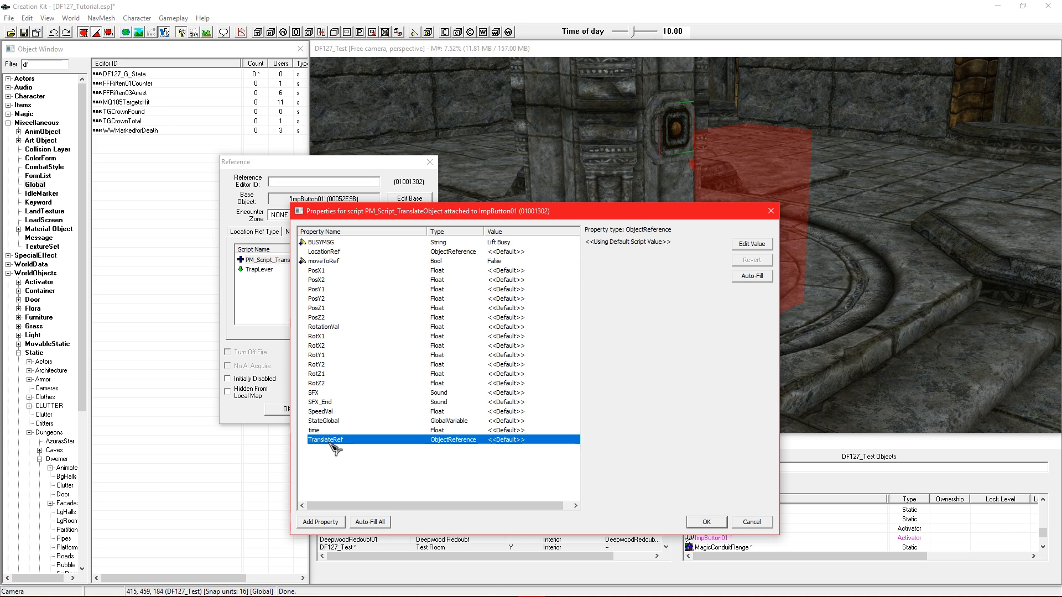
{"action": "left_click", "coordinate": [760, 245]}
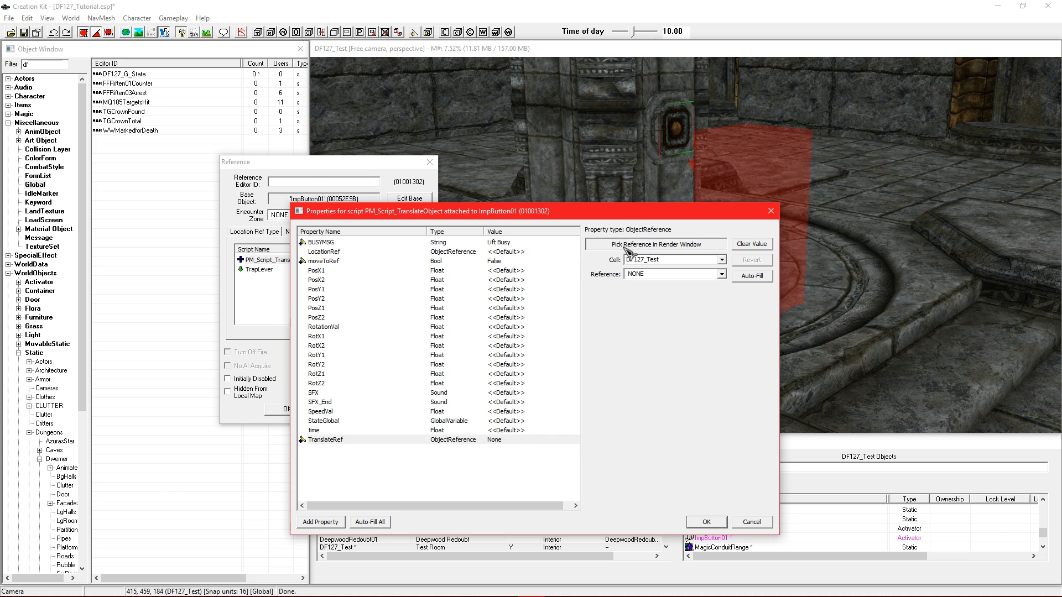
{"action": "left_click", "coordinate": [628, 249]}
{"action": "left_click", "coordinate": [479, 390]}
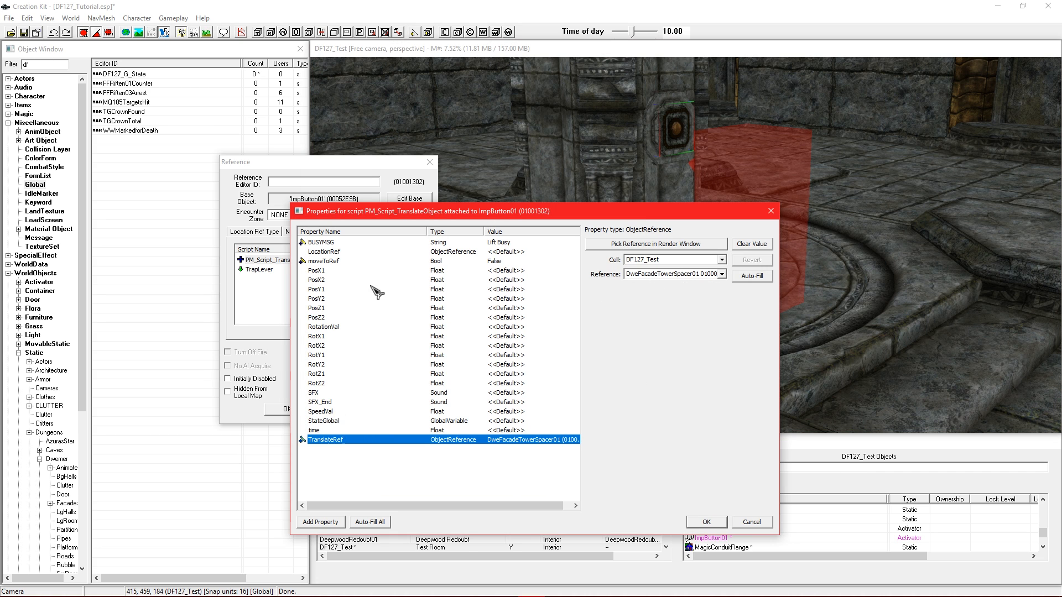
Set the PosX1, PosX2, PosY1 and PosY2 properties to 0
{"action": "left_click", "coordinate": [329, 272]}
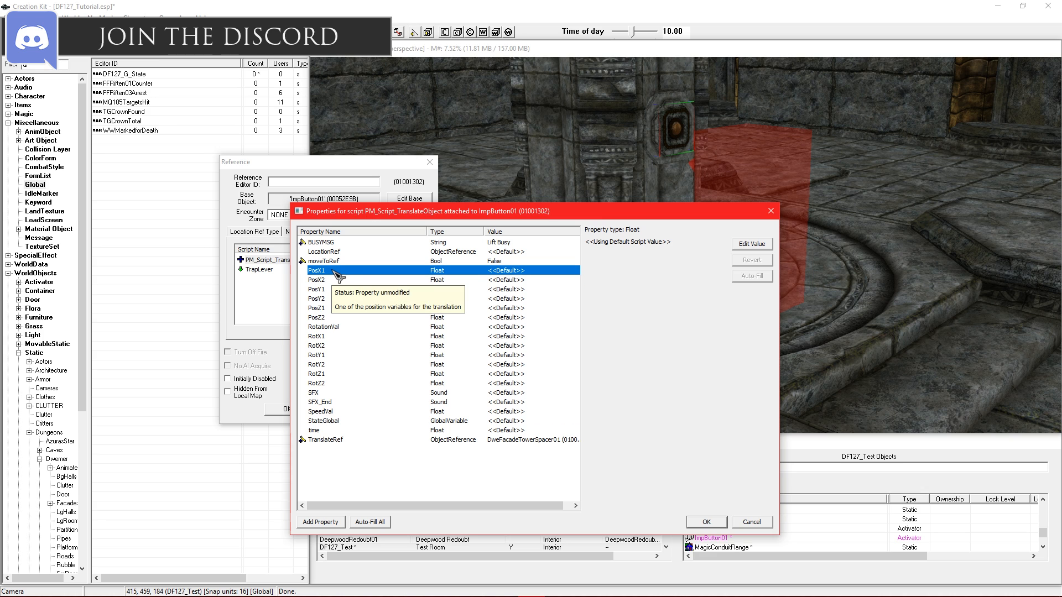
{"action": "left_click", "coordinate": [333, 280]}
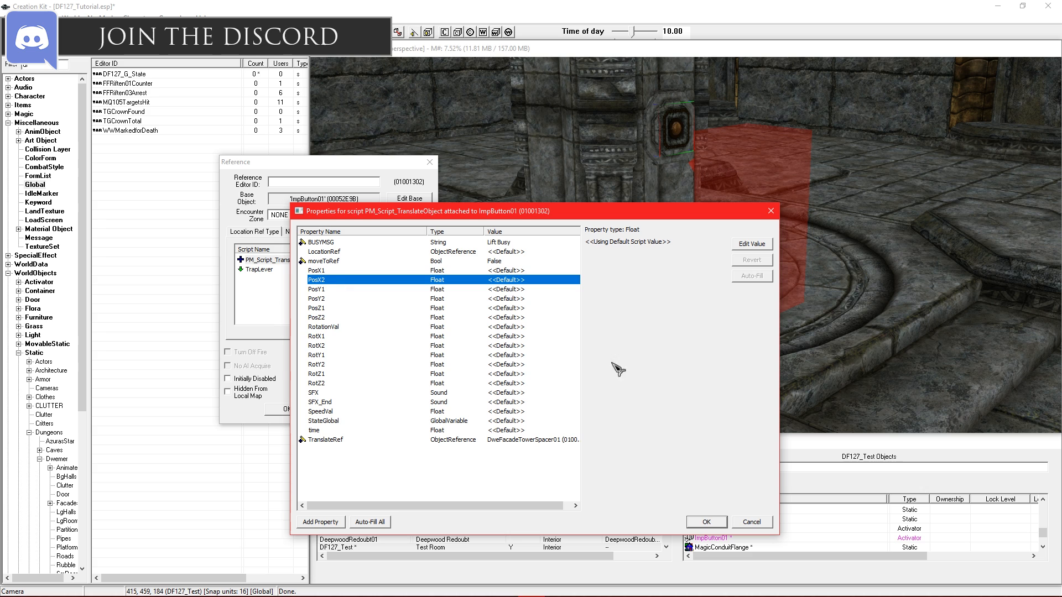
{"action": "left_click", "coordinate": [335, 271]}
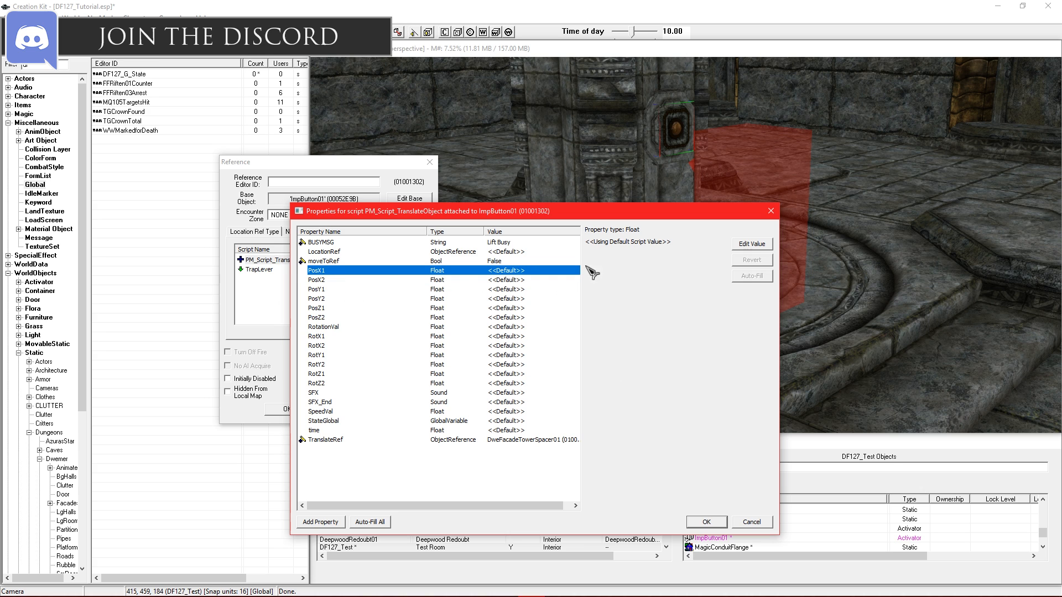
{"action": "left_click", "coordinate": [738, 245]}
{"action": "left_click", "coordinate": [354, 280]}
{"action": "left_click", "coordinate": [746, 245]}
{"action": "left_click", "coordinate": [360, 289]}
{"action": "left_click", "coordinate": [752, 245]}
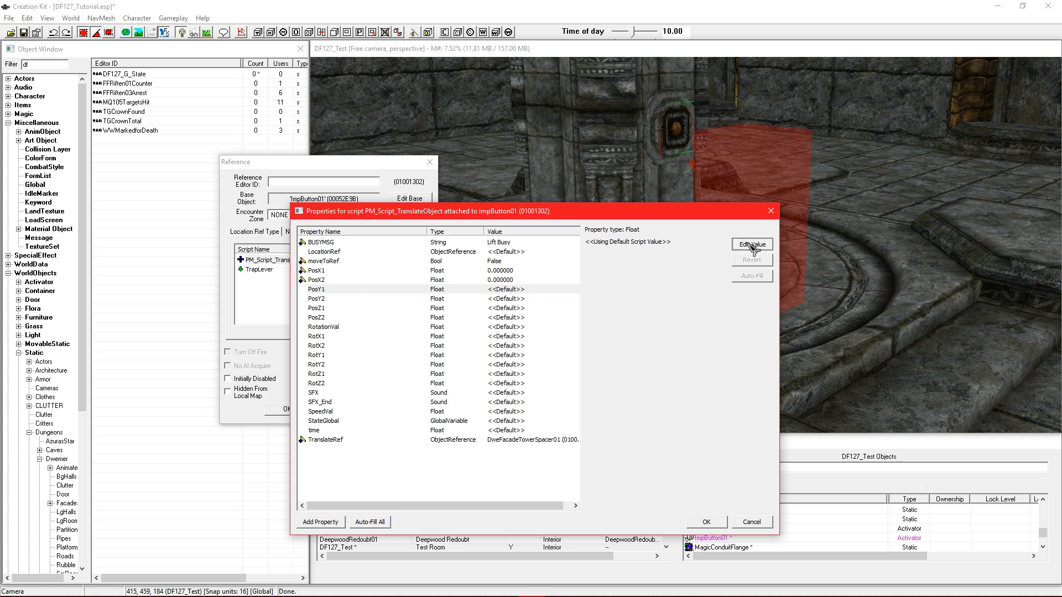
{"action": "left_click", "coordinate": [345, 298]}
Copy the Z position from the lower tower spacer's reference, cancel its dialog and return to the script properties
{"action": "left_click", "coordinate": [331, 309]}
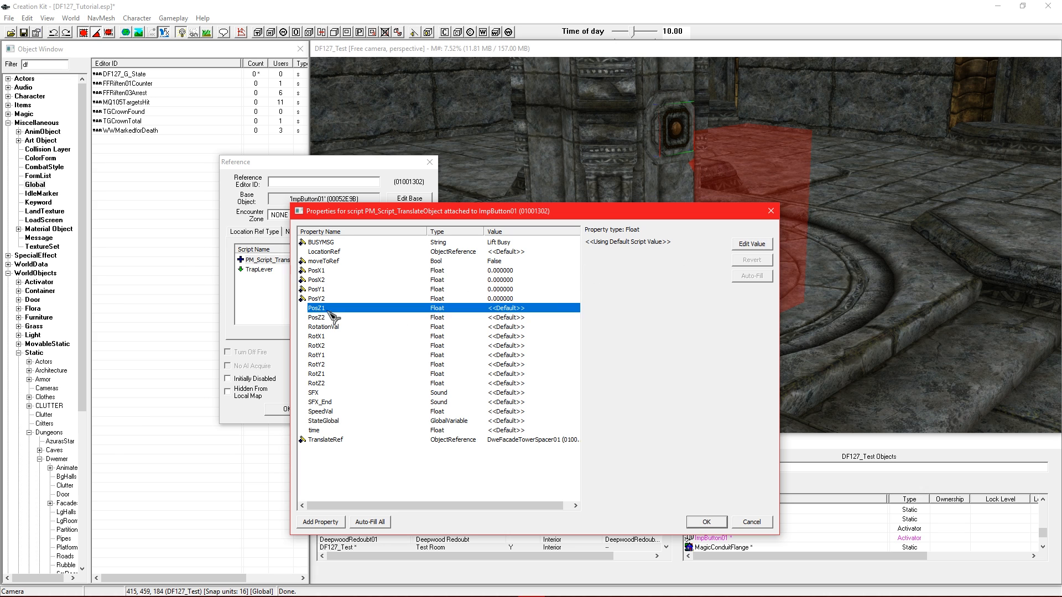
{"action": "left_click", "coordinate": [327, 316]}
{"action": "left_click", "coordinate": [327, 310]}
{"action": "left_click", "coordinate": [328, 316]}
{"action": "left_click", "coordinate": [331, 310]}
{"action": "left_click", "coordinate": [834, 319]}
{"action": "double_click", "coordinate": [704, 282]}
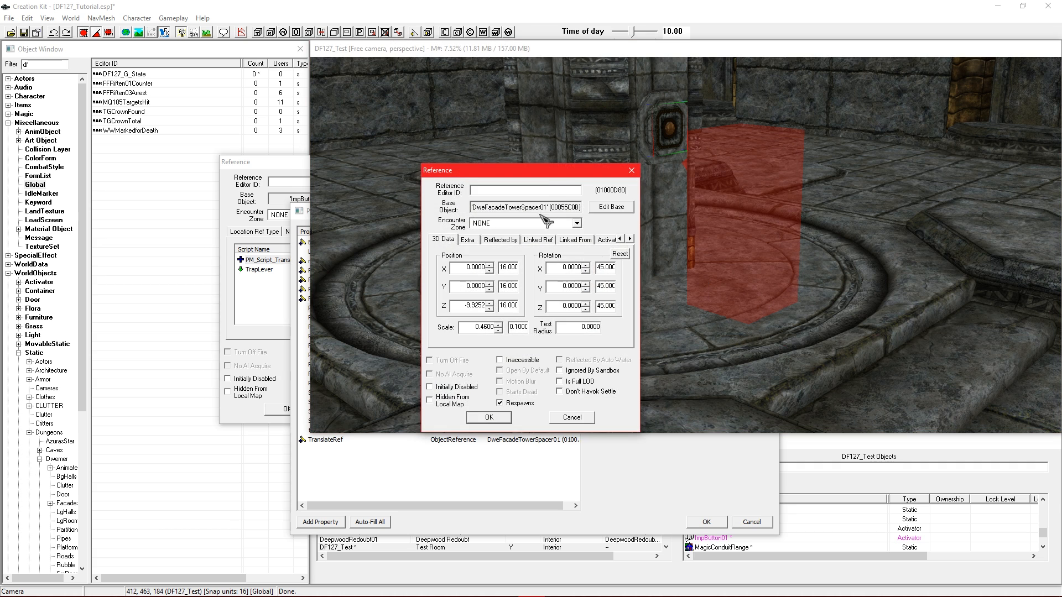
{"action": "left_click_drag", "start_coordinate": [550, 179], "coordinate": [525, 259]}
{"action": "double_click", "coordinate": [443, 391]}
{"action": "key", "text": "ctrl+c"}
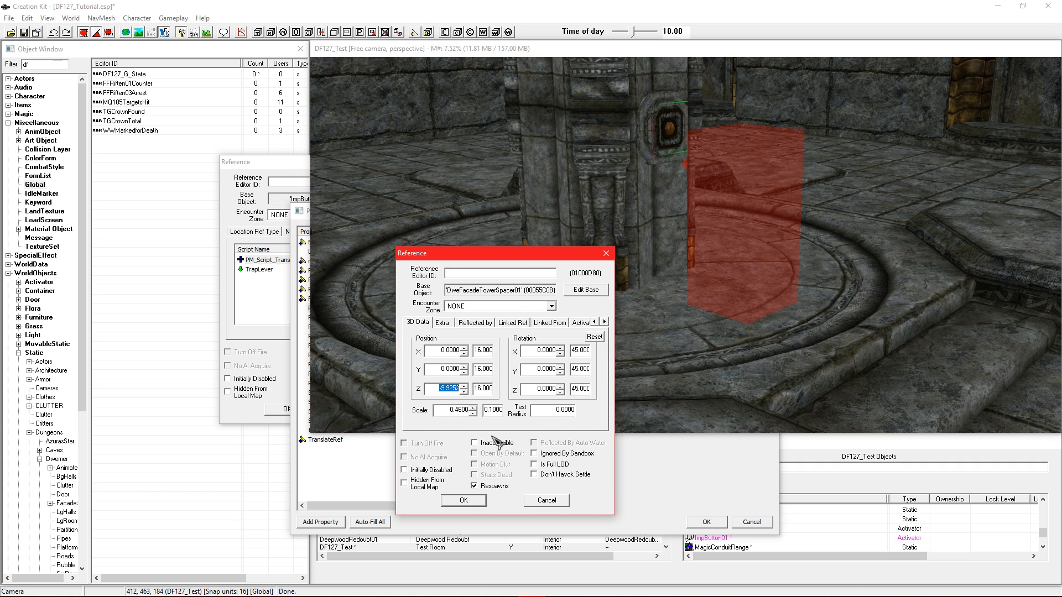
{"action": "left_click", "coordinate": [547, 500]}
{"action": "left_click", "coordinate": [344, 490]}
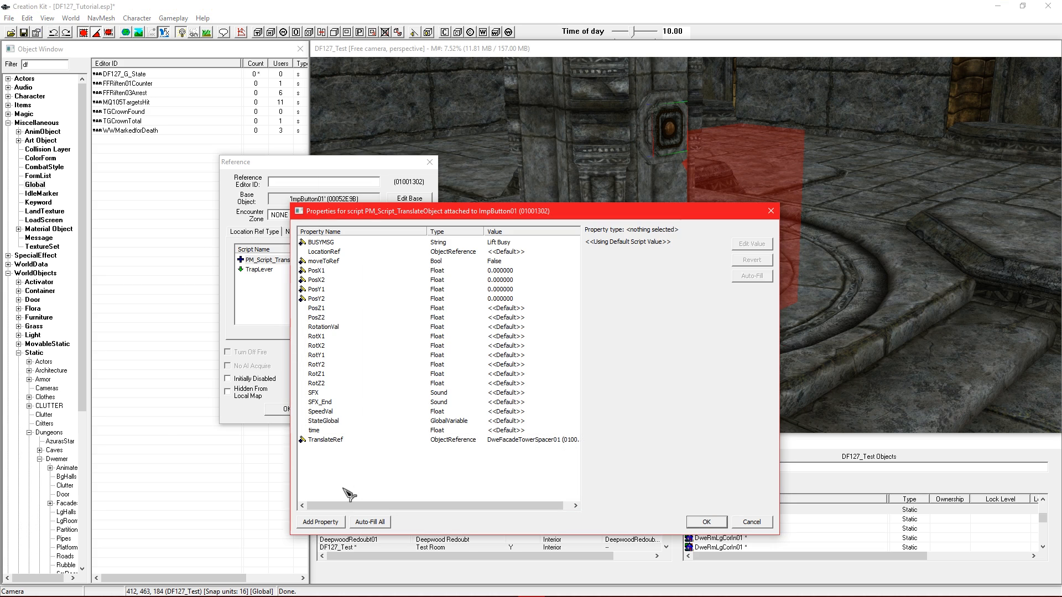
Set the PosZ1 property to the copied Z position, -9.9252
{"action": "left_click", "coordinate": [334, 308]}
{"action": "left_click", "coordinate": [752, 244]}
{"action": "double_click", "coordinate": [636, 243]}
{"action": "right_click", "coordinate": [644, 244]}
{"action": "left_click", "coordinate": [694, 289]}
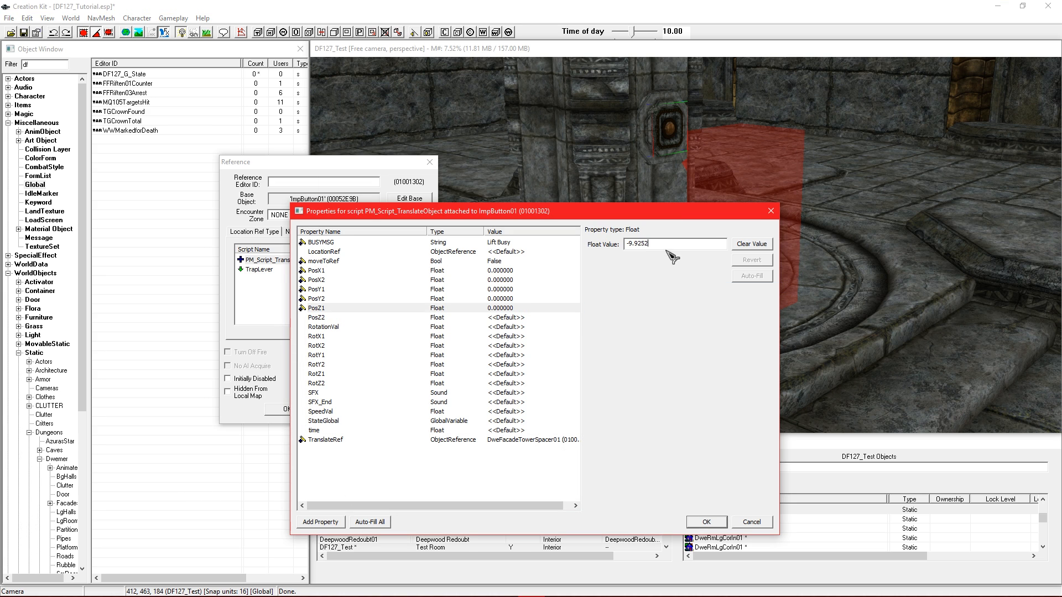
Set the PosZ2 property to the upper position's Z value, 592
{"action": "left_click", "coordinate": [338, 318]}
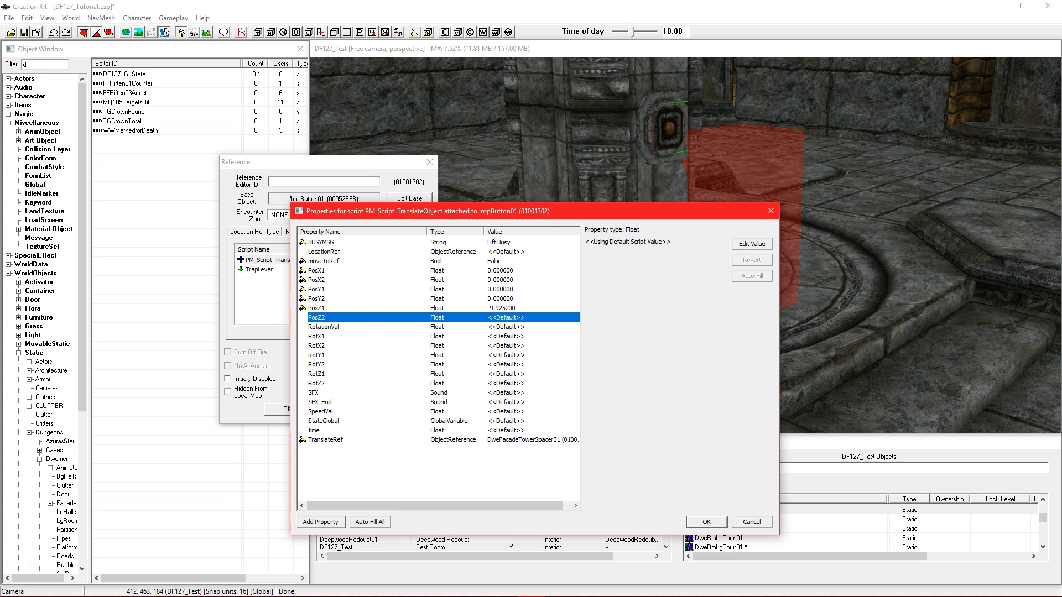
{"action": "key", "text": "alt+Tab"}
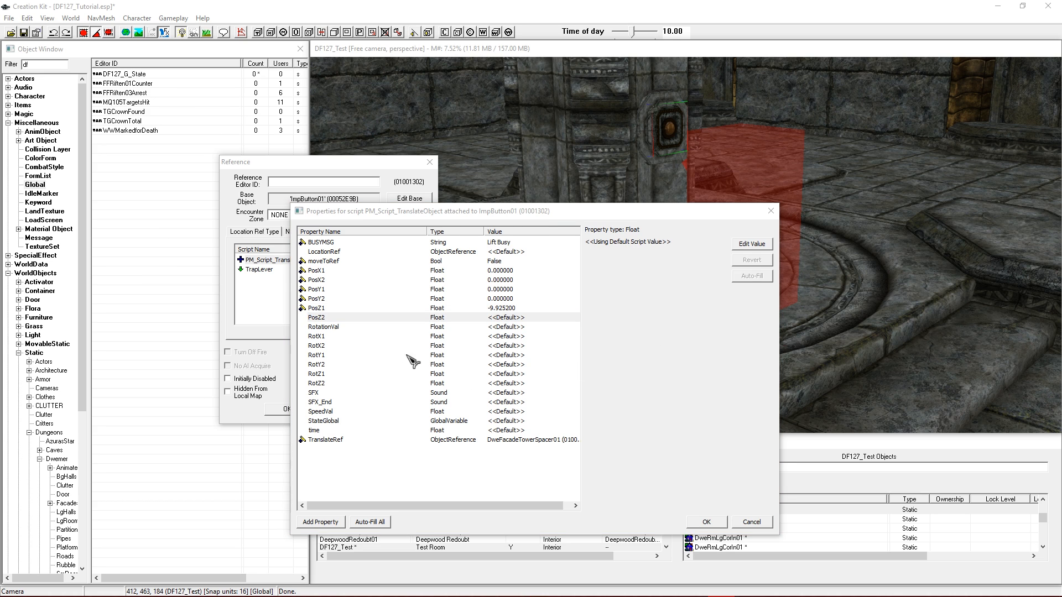
{"action": "left_click", "coordinate": [359, 318]}
{"action": "left_click", "coordinate": [758, 244]}
{"action": "double_click", "coordinate": [654, 248]}
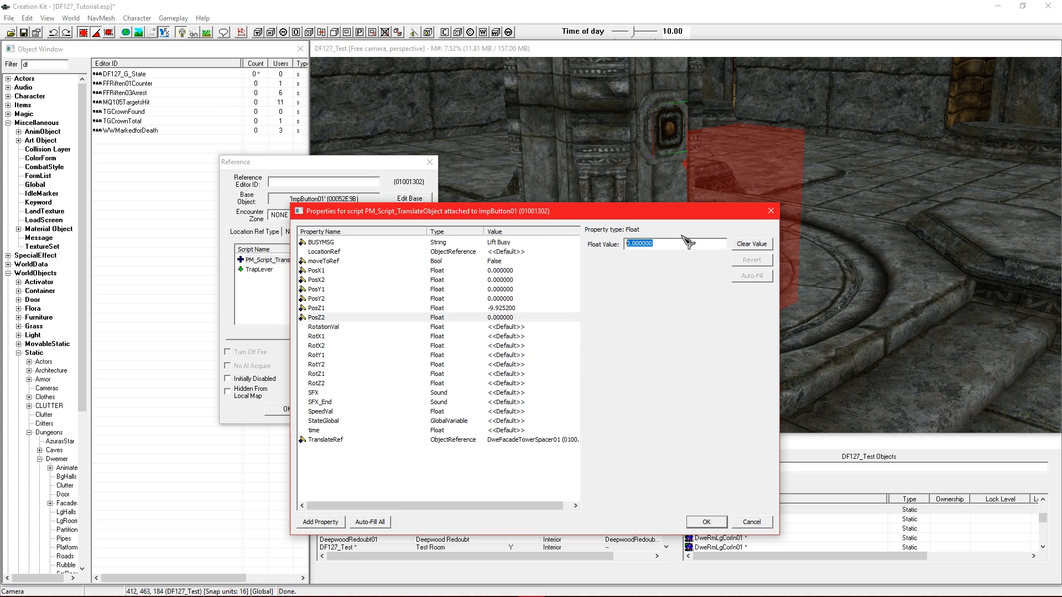
{"action": "right_click", "coordinate": [681, 245]}
{"action": "left_click", "coordinate": [698, 293]}
{"action": "left_click", "coordinate": [340, 327]}
Set the RotX1 and RotX2 properties to 0
{"action": "left_click", "coordinate": [340, 337]}
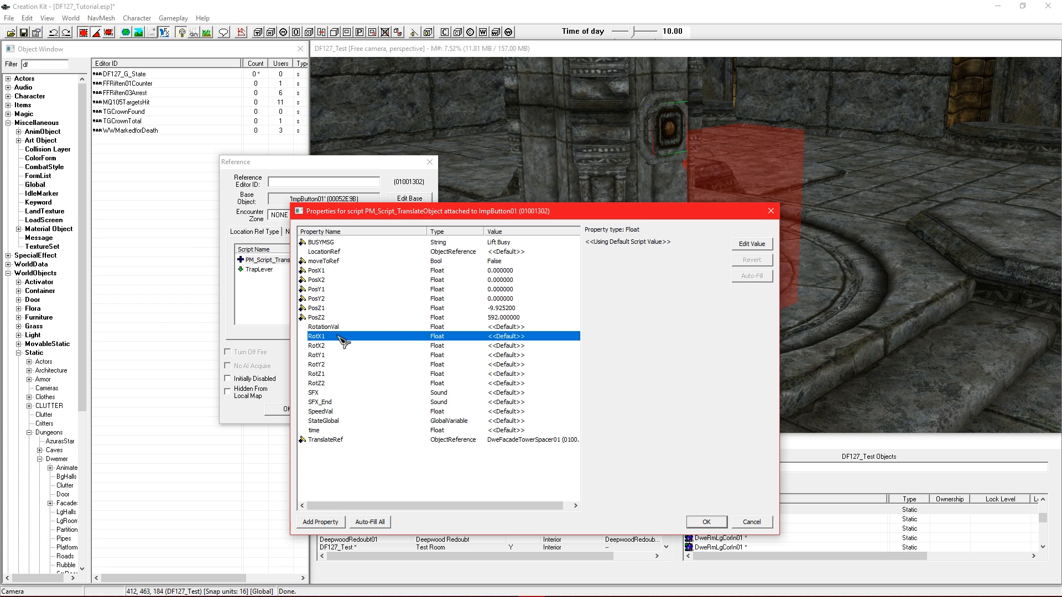
{"action": "middle_click_drag", "start_coordinate": [873, 264], "coordinate": [733, 333]}
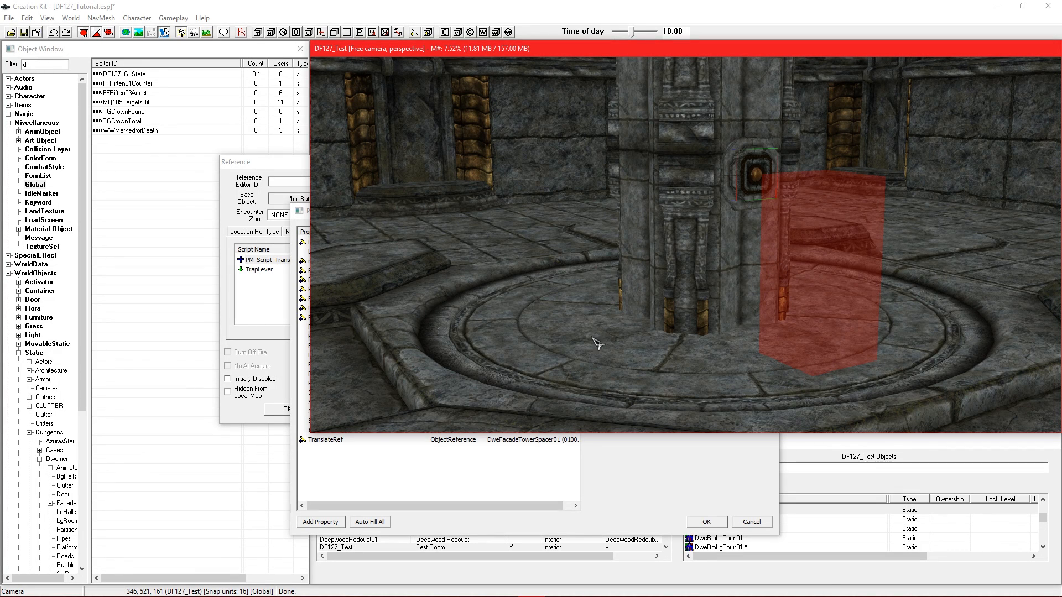
{"action": "left_click", "coordinate": [523, 462]}
{"action": "double_click", "coordinate": [333, 337]}
{"action": "left_click", "coordinate": [359, 346]}
{"action": "left_click", "coordinate": [752, 244]}
{"action": "left_click", "coordinate": [341, 355]}
Check the rotation values in the DweFacadeTowerSpacer01 platform's reference, then cancel its dialog
{"action": "middle_click_drag", "start_coordinate": [824, 328], "coordinate": [857, 340]}
{"action": "double_click", "coordinate": [930, 325]}
{"action": "left_click_drag", "start_coordinate": [577, 176], "coordinate": [489, 271]}
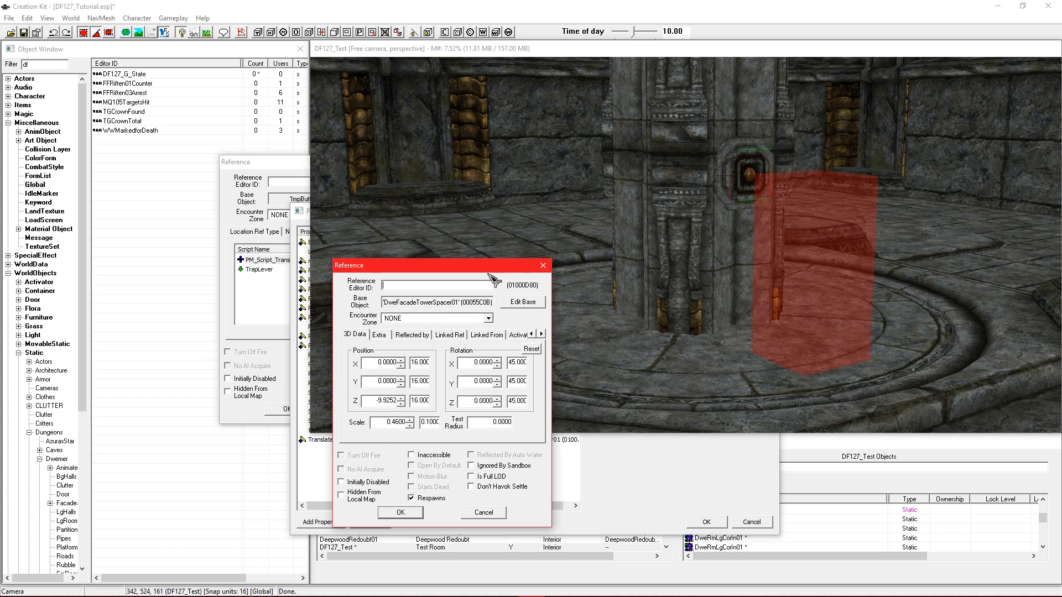
{"action": "left_click_drag", "start_coordinate": [474, 360], "coordinate": [535, 365]}
{"action": "left_click_drag", "start_coordinate": [469, 380], "coordinate": [523, 399]}
{"action": "left_click", "coordinate": [484, 512]}
Set the RotY1, RotY2, RotZ1 and RotZ2 properties to 0
{"action": "left_click", "coordinate": [327, 355]}
{"action": "left_click", "coordinate": [744, 245]}
{"action": "left_click", "coordinate": [354, 364]}
{"action": "left_click", "coordinate": [747, 244]}
{"action": "left_click", "coordinate": [359, 383]}
{"action": "left_click", "coordinate": [741, 246]}
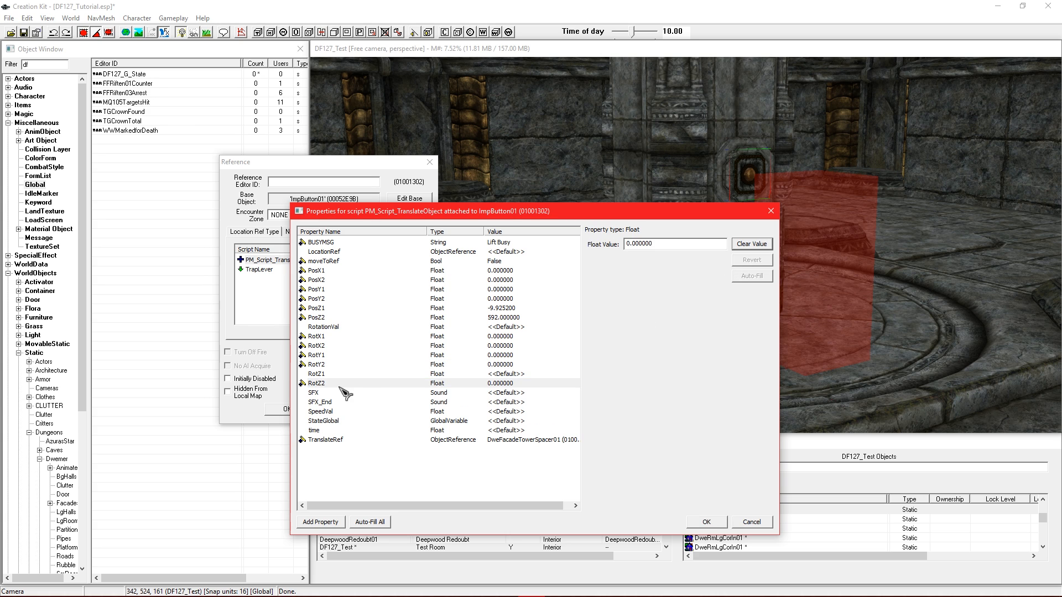
{"action": "left_click", "coordinate": [349, 374]}
{"action": "left_click", "coordinate": [741, 247]}
Set the SpeedVal property to 70
{"action": "left_click", "coordinate": [342, 393]}
{"action": "left_click", "coordinate": [343, 394]}
{"action": "left_click", "coordinate": [328, 412]}
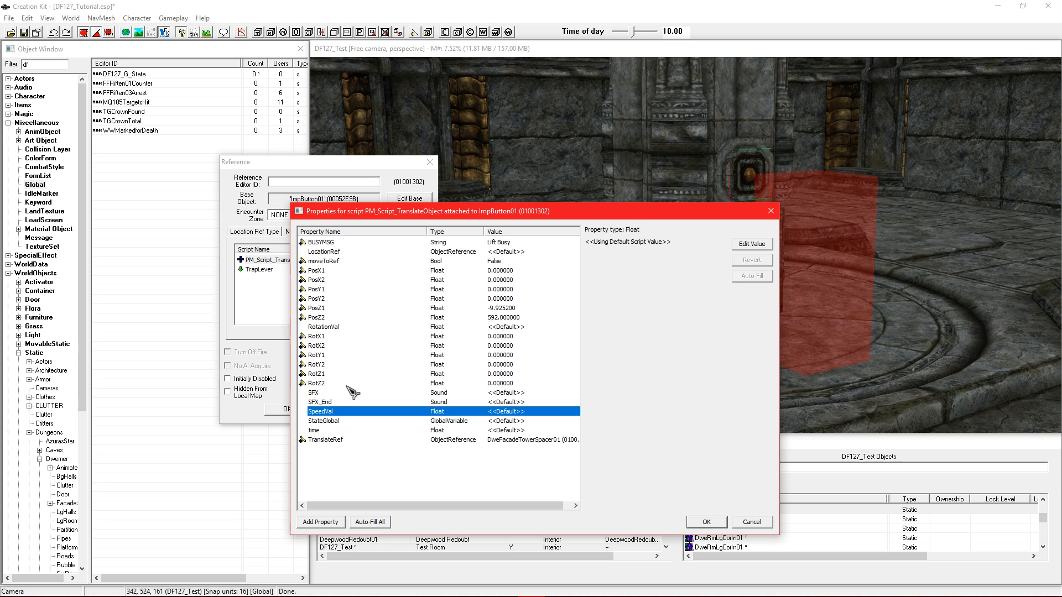
{"action": "left_click", "coordinate": [744, 246]}
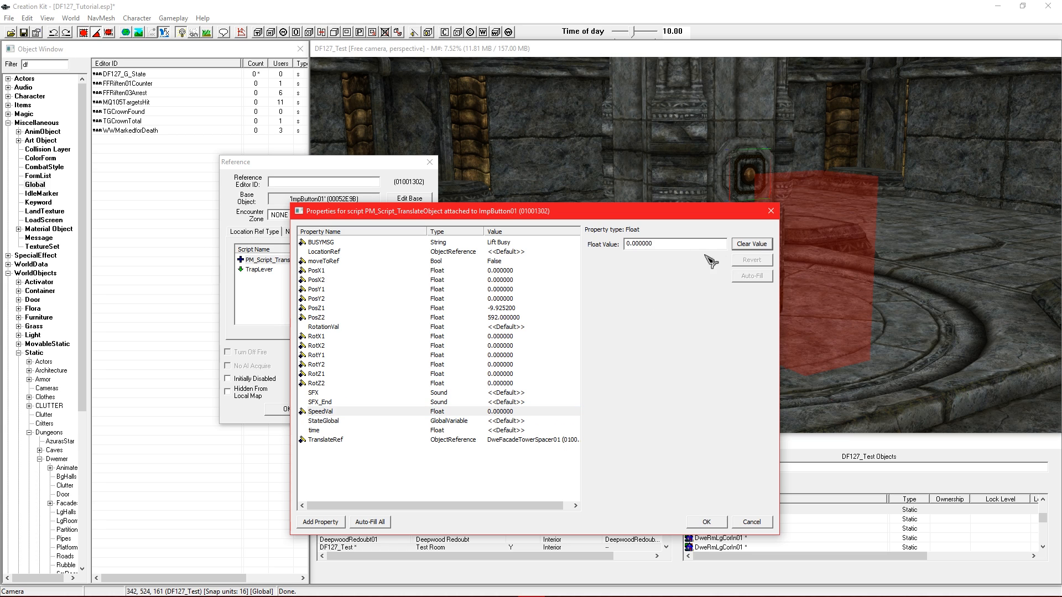
{"action": "type", "text": "70"}
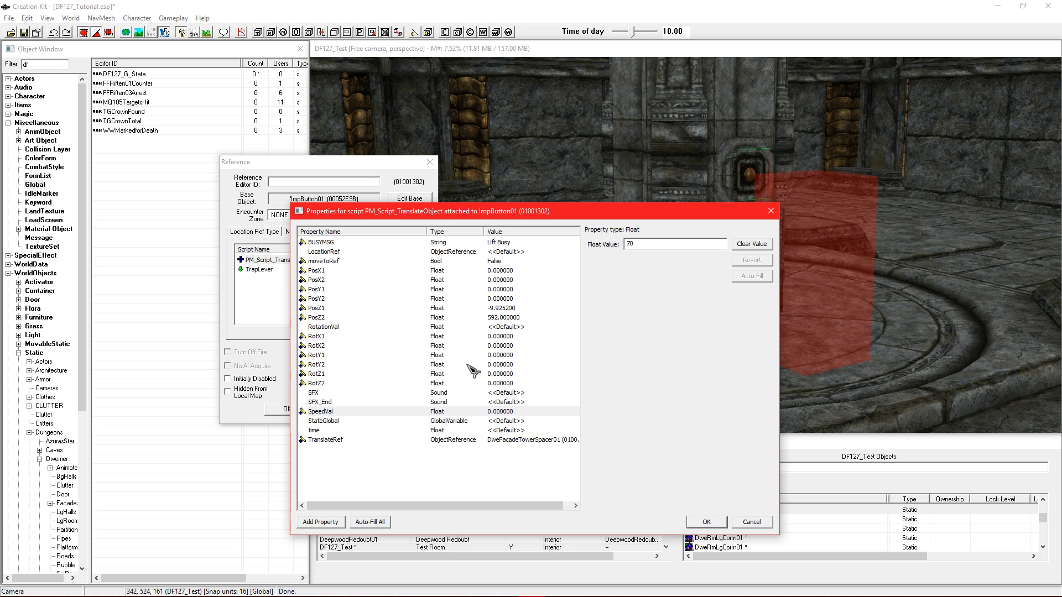
{"action": "left_click", "coordinate": [326, 421]}
{"action": "left_click", "coordinate": [333, 412]}
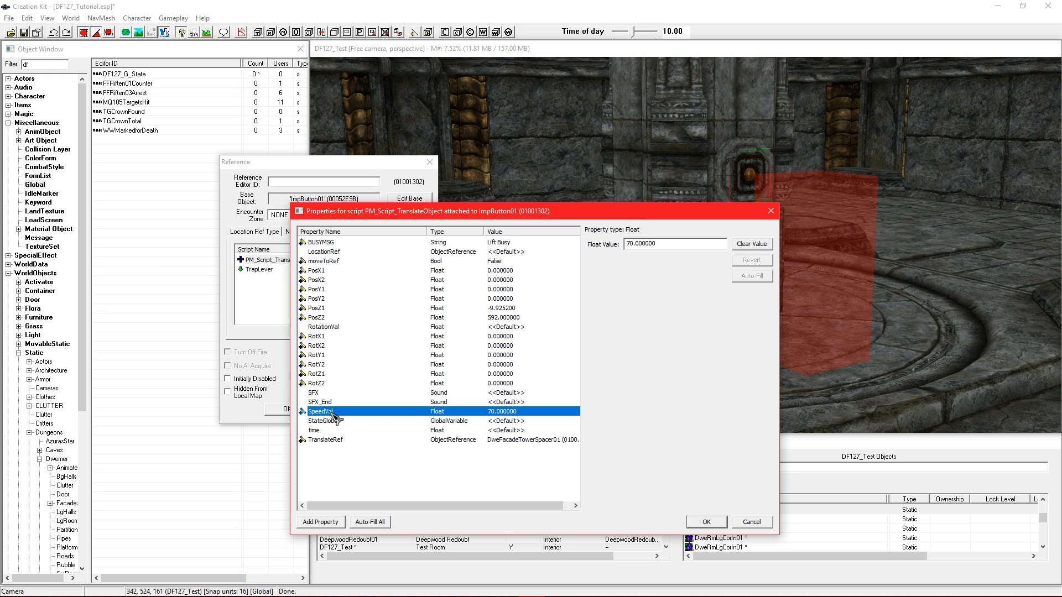
Assign the DF127_G_State global variable to the StateGlobal property
{"action": "left_click", "coordinate": [397, 421]}
{"action": "left_click", "coordinate": [391, 430]}
{"action": "left_click", "coordinate": [392, 422]}
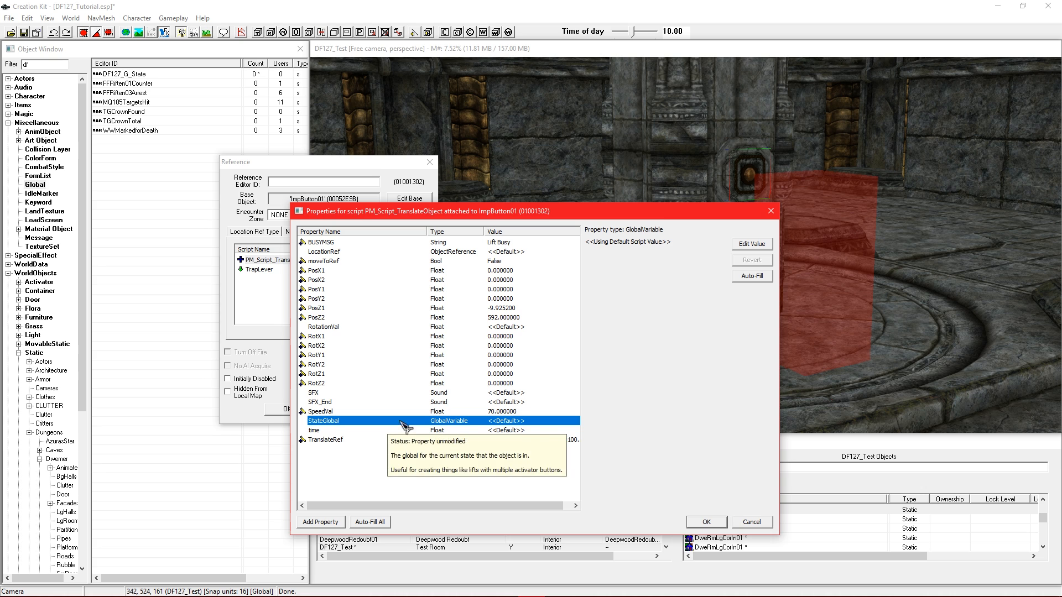
{"action": "left_click", "coordinate": [476, 412]}
{"action": "left_click", "coordinate": [477, 421]}
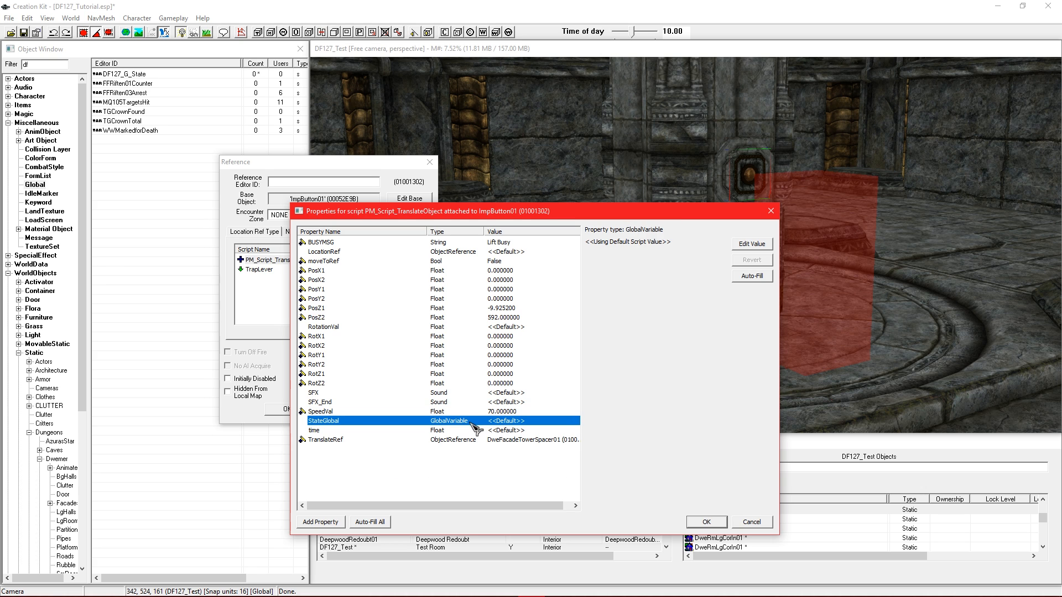
{"action": "left_click", "coordinate": [364, 432]}
{"action": "left_click", "coordinate": [363, 422]}
{"action": "left_click", "coordinate": [750, 243]}
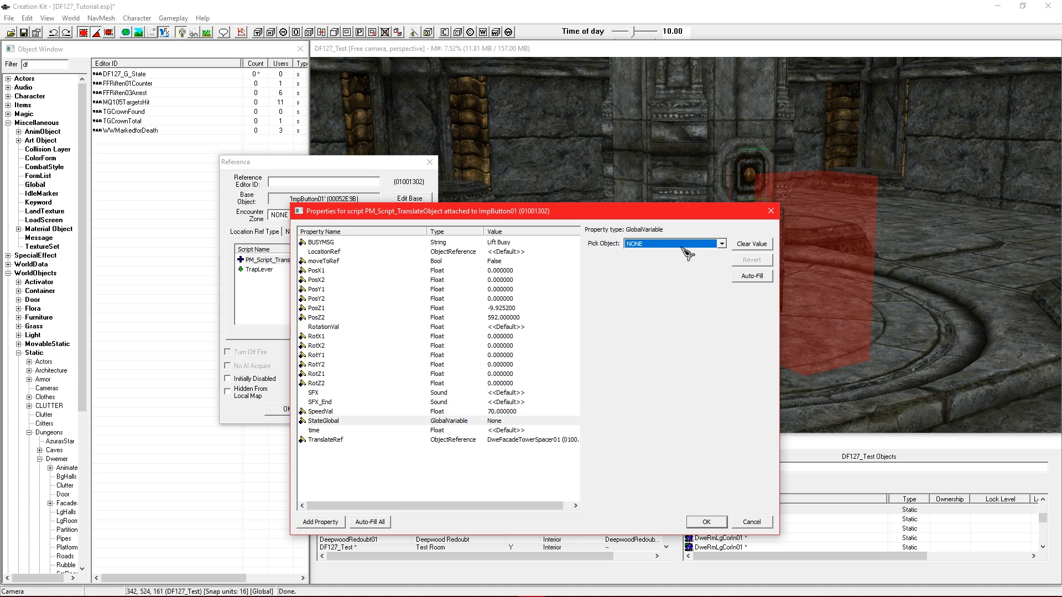
Set the time property to 8.5
{"action": "left_click", "coordinate": [345, 430]}
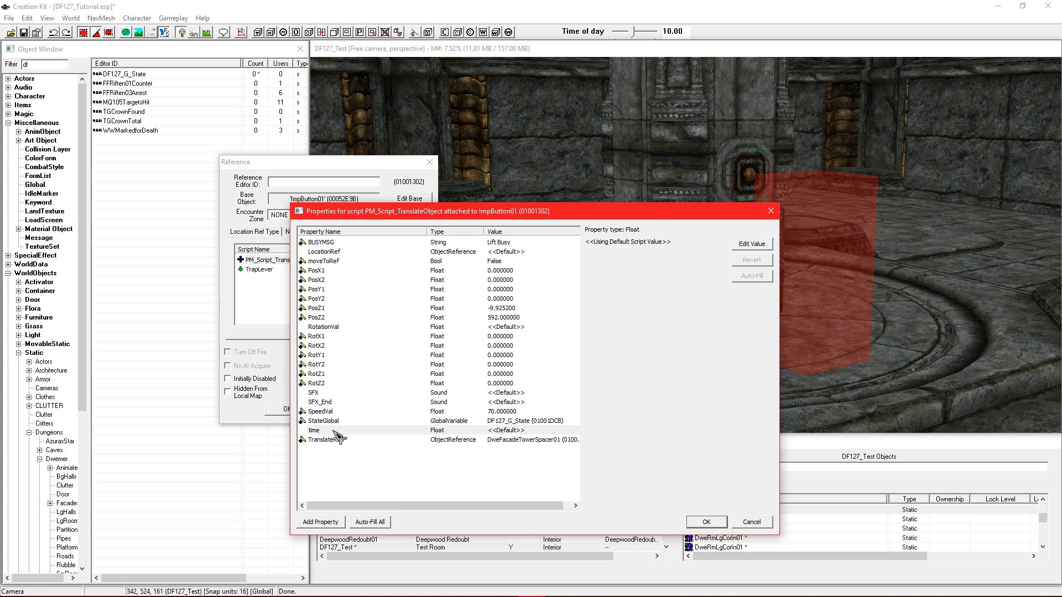
{"action": "left_click", "coordinate": [753, 244]}
{"action": "left_click_drag", "start_coordinate": [681, 247], "coordinate": [598, 252]}
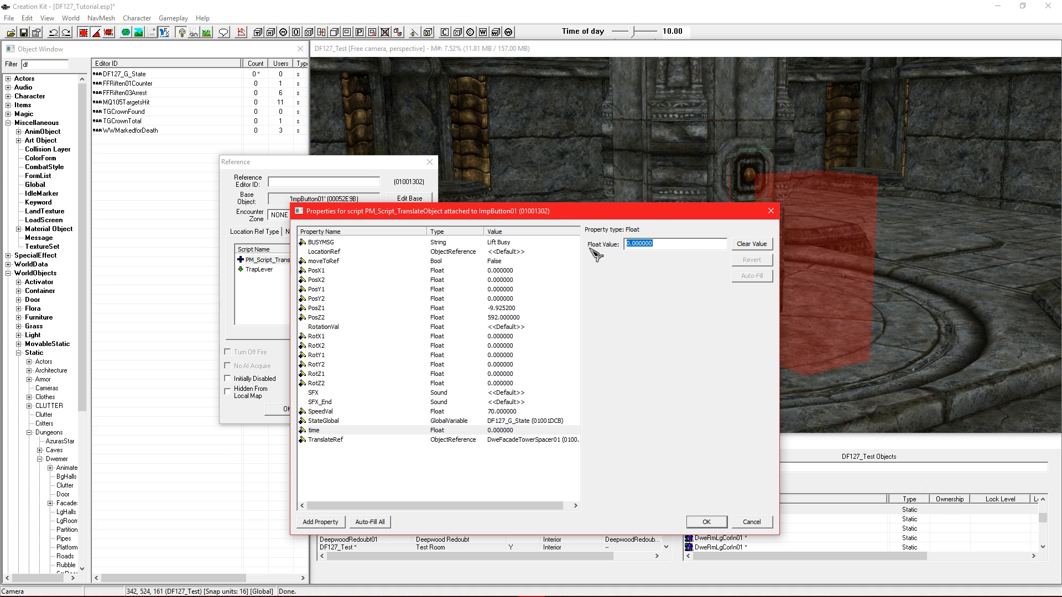
{"action": "type", "text": "8"}
{"action": "left_click", "coordinate": [364, 412]}
Select the SFX property and examine the Sound Descriptor and Sound Marker entries in the Audio category
{"action": "left_click", "coordinate": [353, 394]}
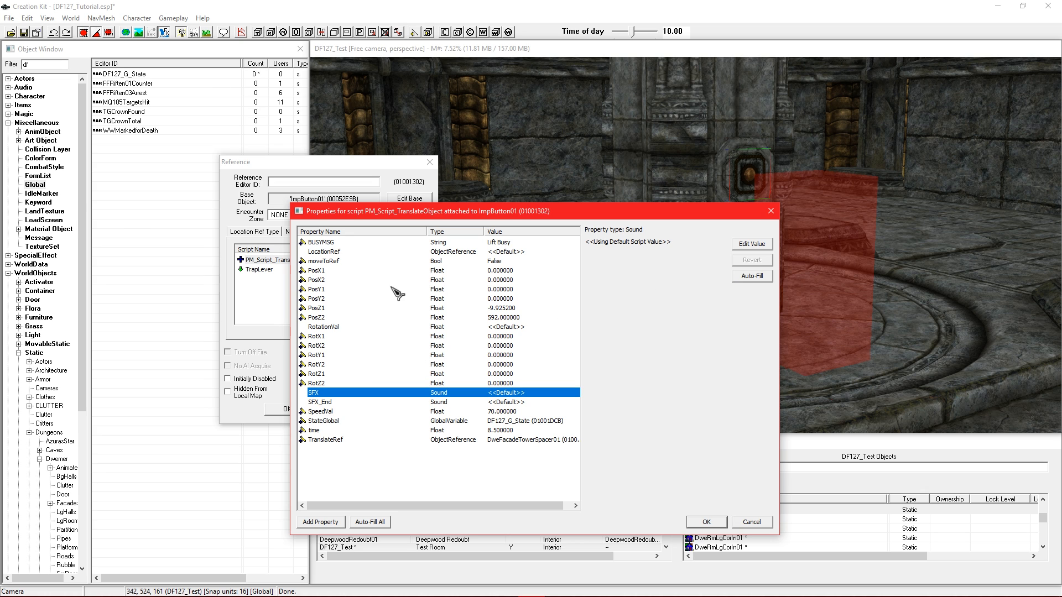
{"action": "left_click", "coordinate": [9, 88]}
{"action": "left_click", "coordinate": [53, 141]}
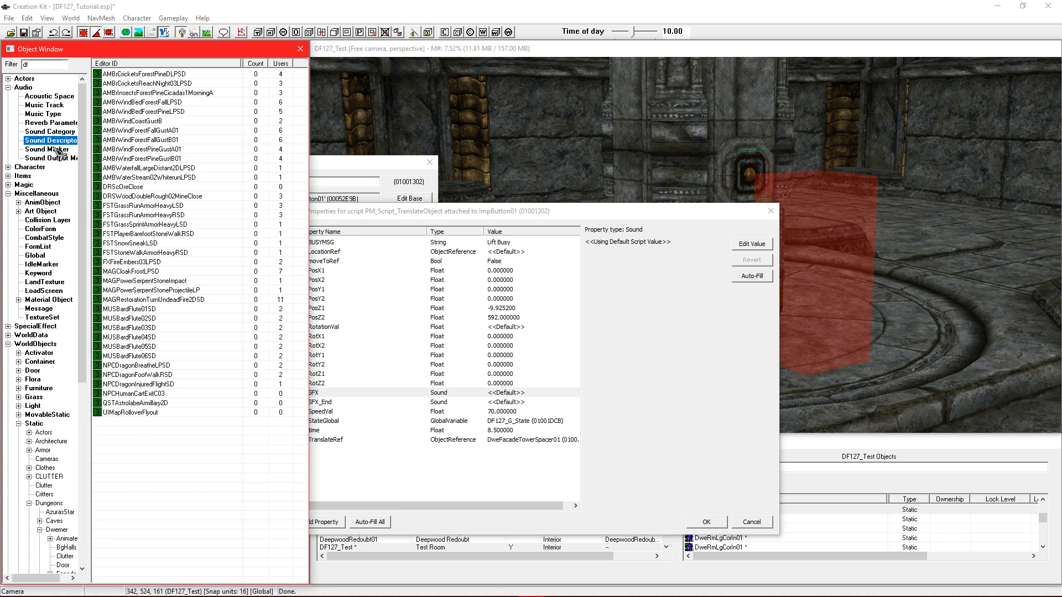
{"action": "left_click", "coordinate": [173, 149]}
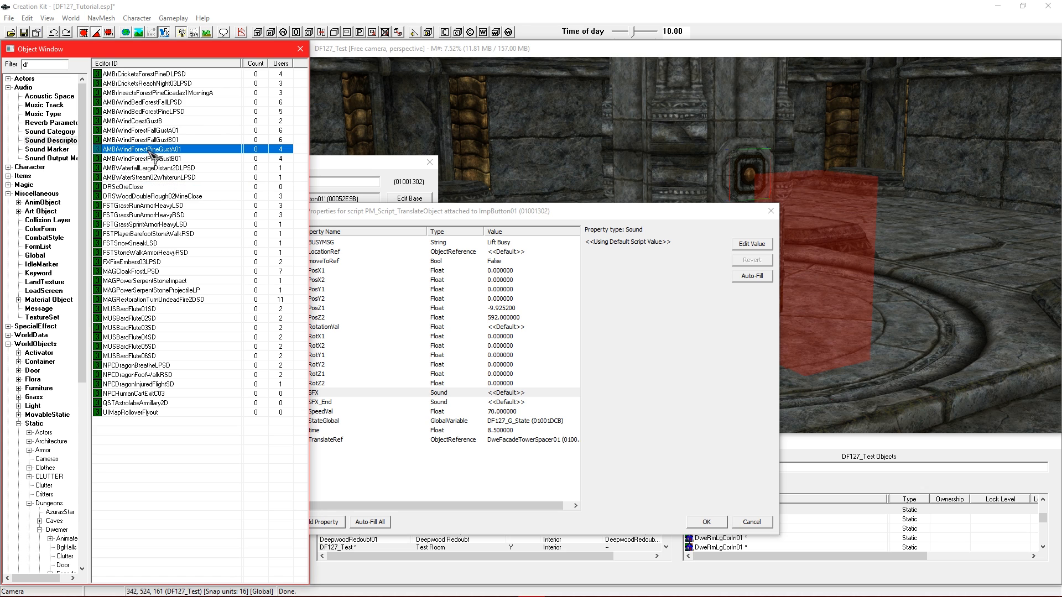
{"action": "left_click", "coordinate": [58, 150]}
{"action": "left_click", "coordinate": [179, 141]}
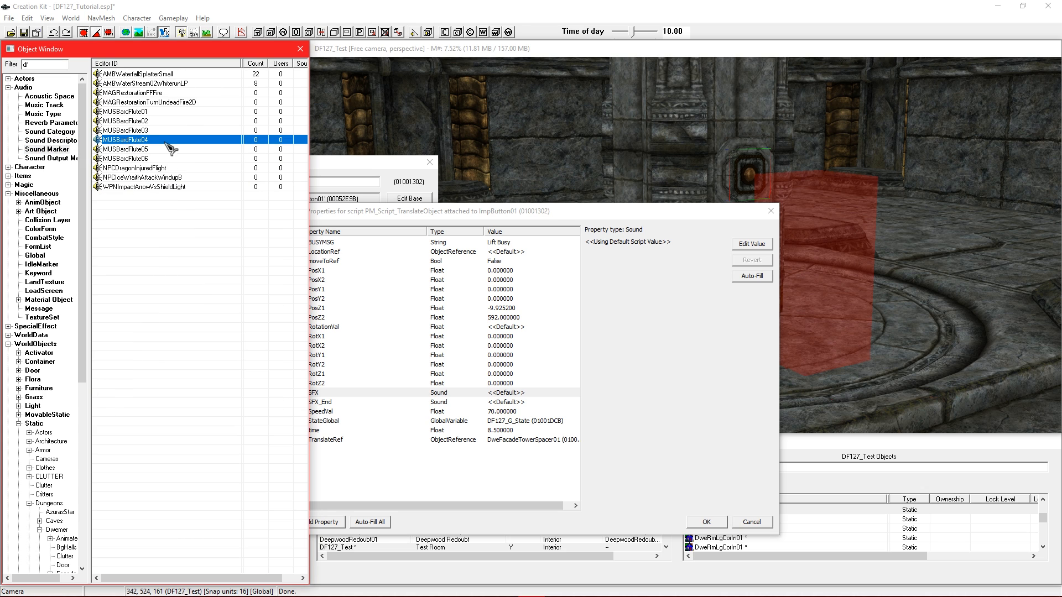
{"action": "left_click", "coordinate": [160, 113]}
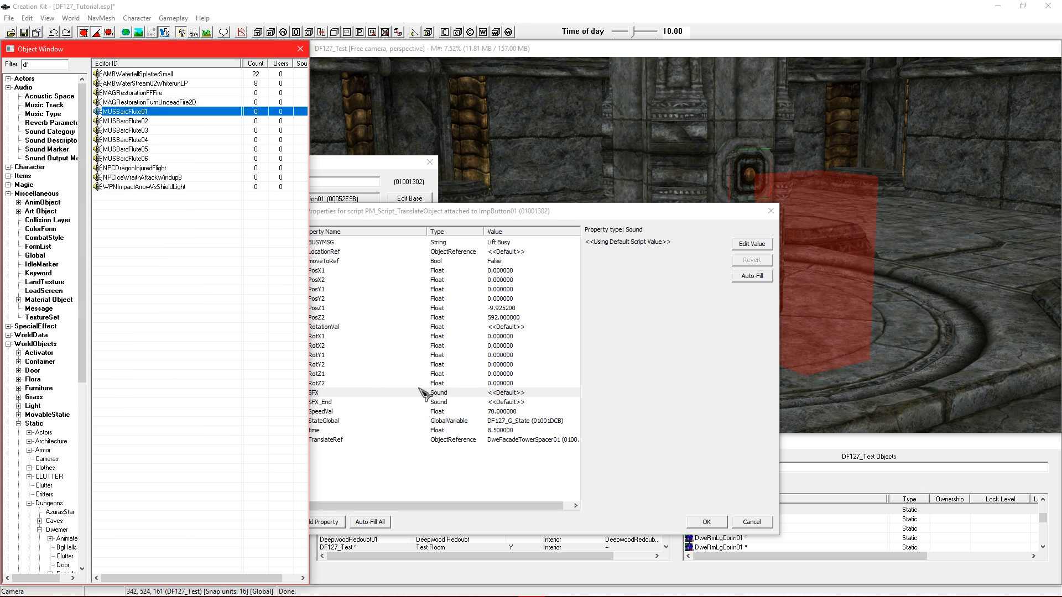
{"action": "left_click", "coordinate": [48, 141]}
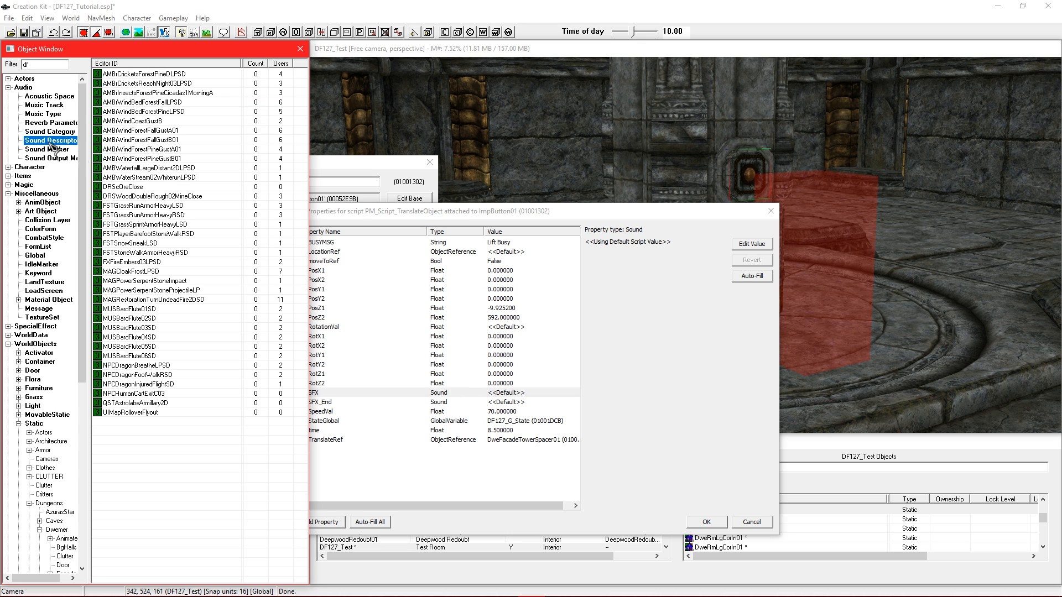
{"action": "left_click", "coordinate": [180, 140]}
{"action": "left_click", "coordinate": [164, 224]}
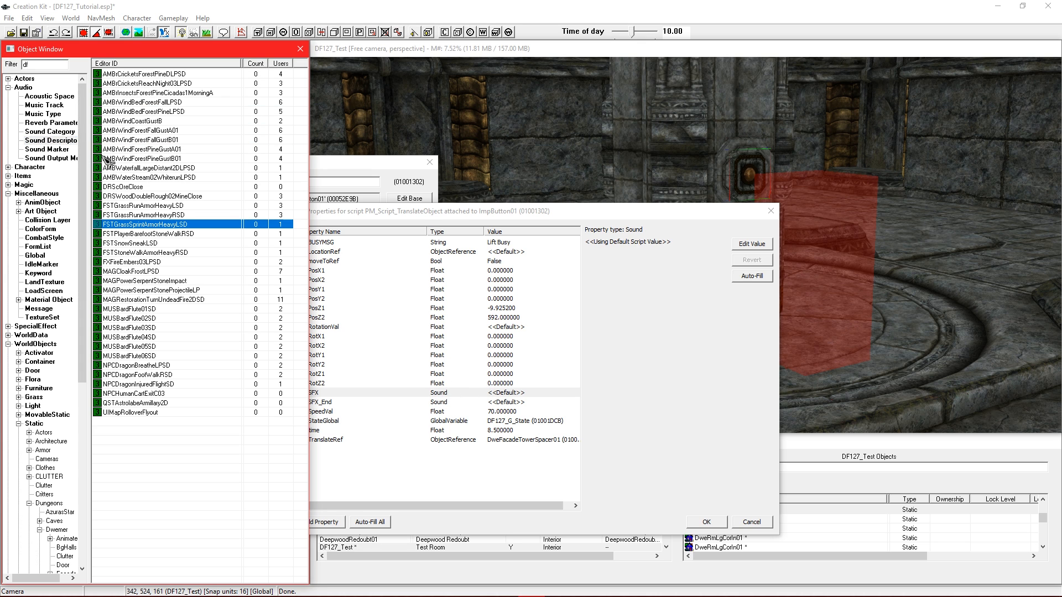
Widen the object category tree and compare the sound descriptors with the sound markers
{"action": "left_click_drag", "start_coordinate": [87, 156], "coordinate": [113, 156]}
{"action": "left_click", "coordinate": [59, 149]}
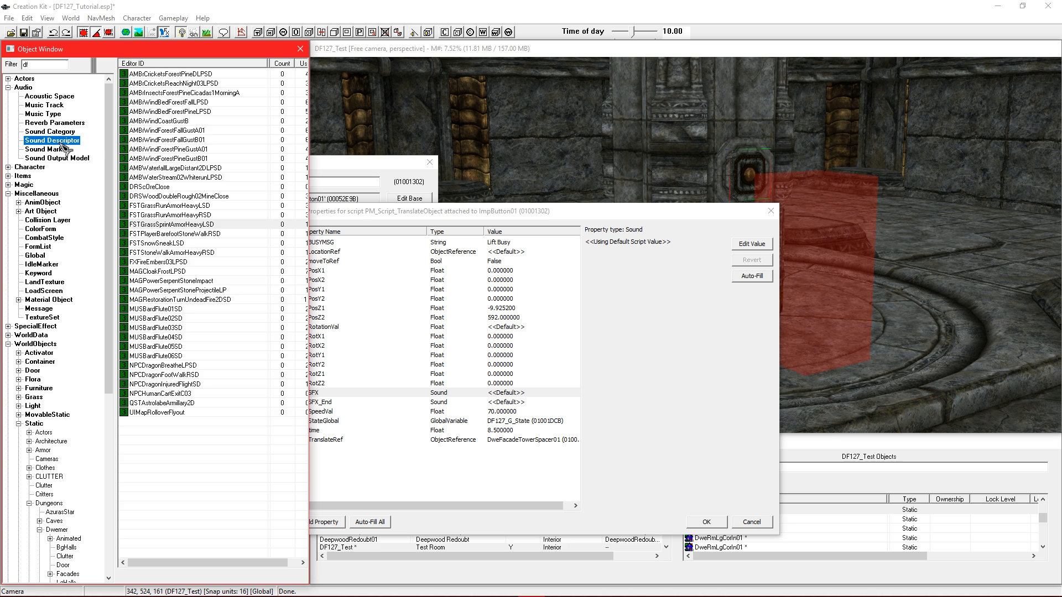
{"action": "key", "text": "Up"}
{"action": "left_click", "coordinate": [51, 152]}
{"action": "left_click", "coordinate": [57, 141]}
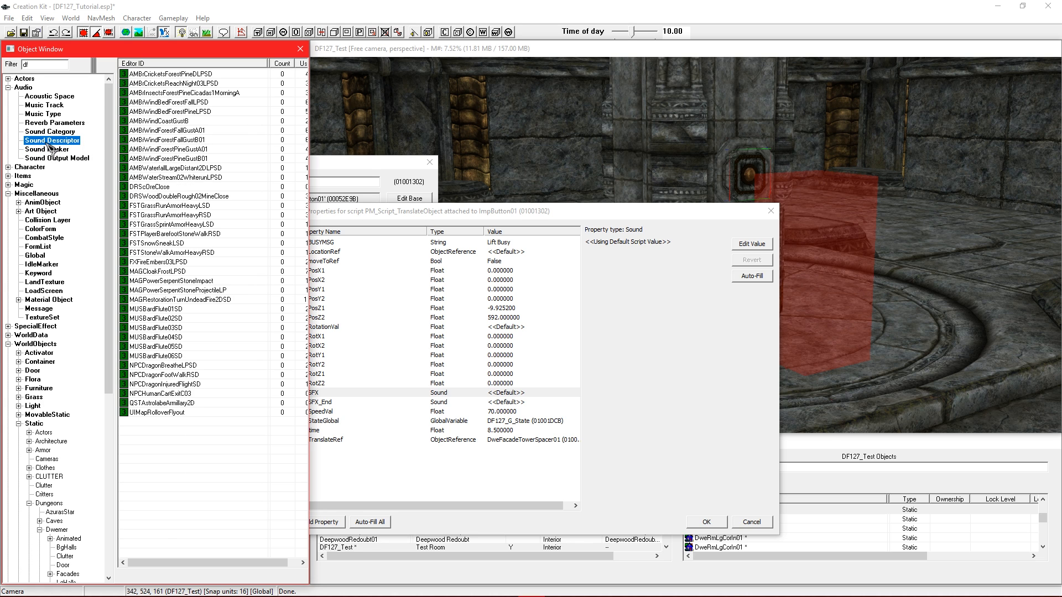
{"action": "left_click", "coordinate": [170, 140]}
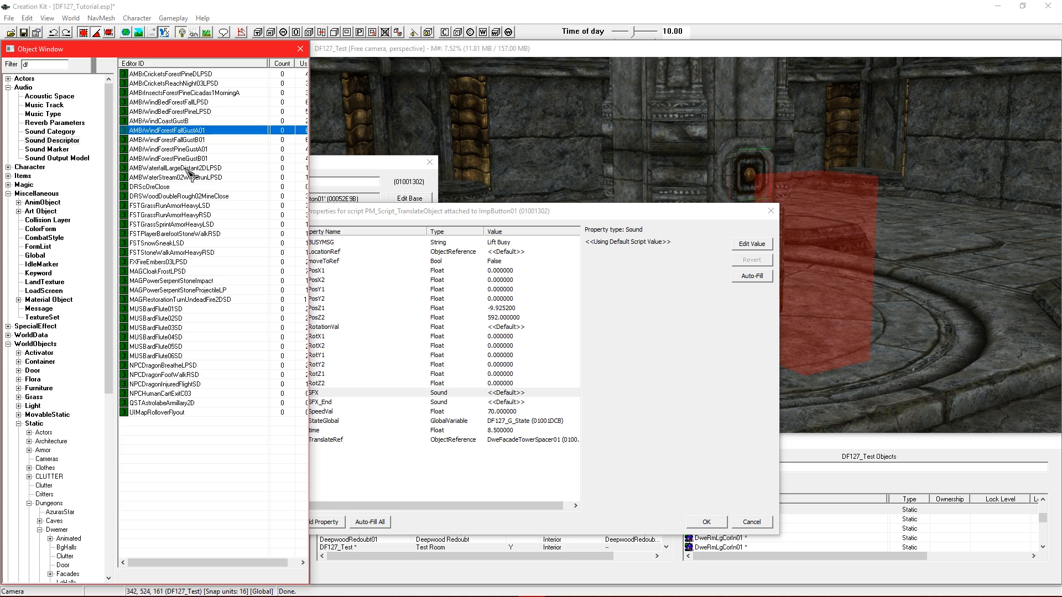
{"action": "left_click", "coordinate": [182, 158]}
{"action": "left_click", "coordinate": [209, 234]}
{"action": "left_click", "coordinate": [194, 177]}
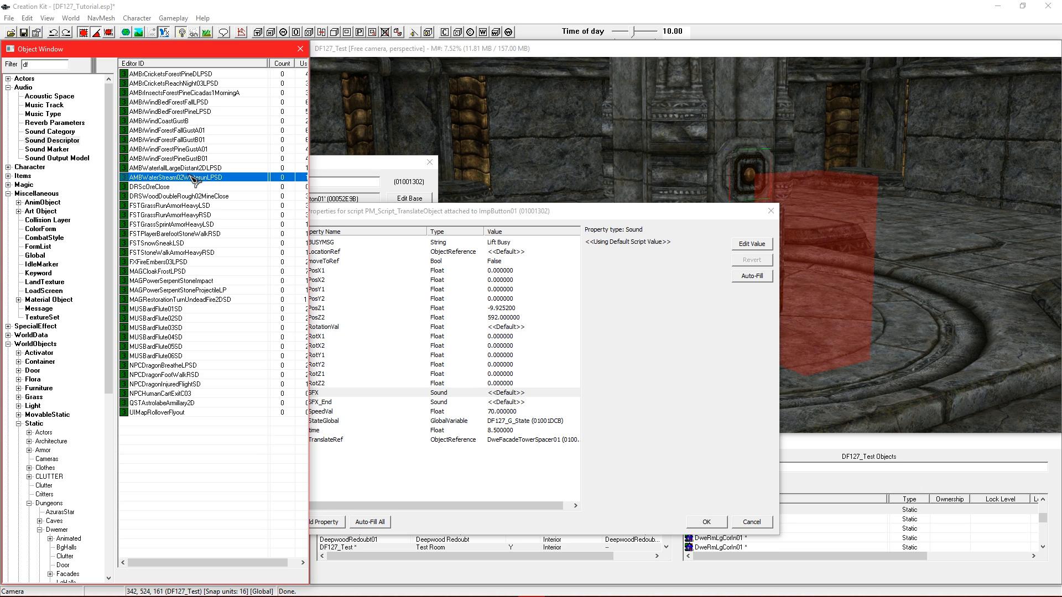
{"action": "left_click", "coordinate": [44, 149]}
{"action": "right_click", "coordinate": [186, 159]}
{"action": "left_click", "coordinate": [232, 163]}
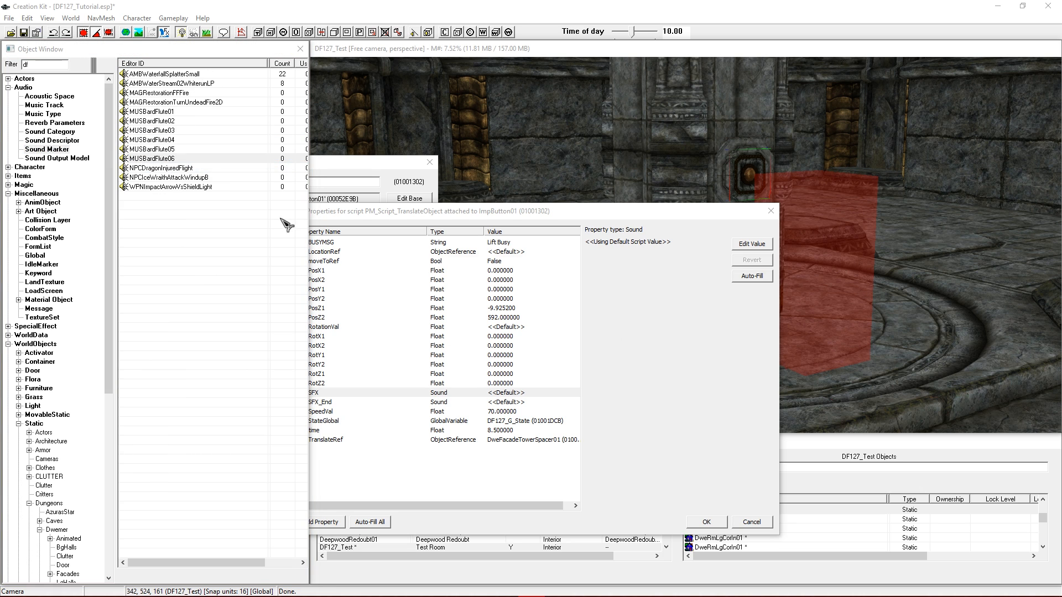
{"action": "left_click", "coordinate": [551, 327]}
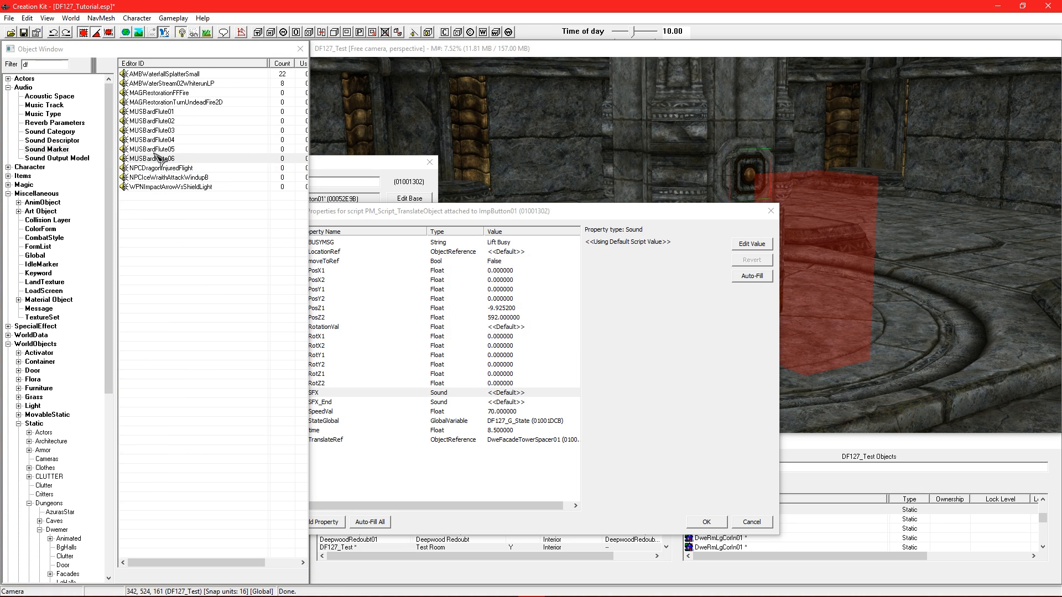
Open the FSTStoneWalkArmorHeavyRSD sound descriptor to examine its sound files and audition controls, then close it
{"action": "left_click", "coordinate": [59, 142]}
{"action": "left_click", "coordinate": [219, 158]}
{"action": "left_click", "coordinate": [188, 120]}
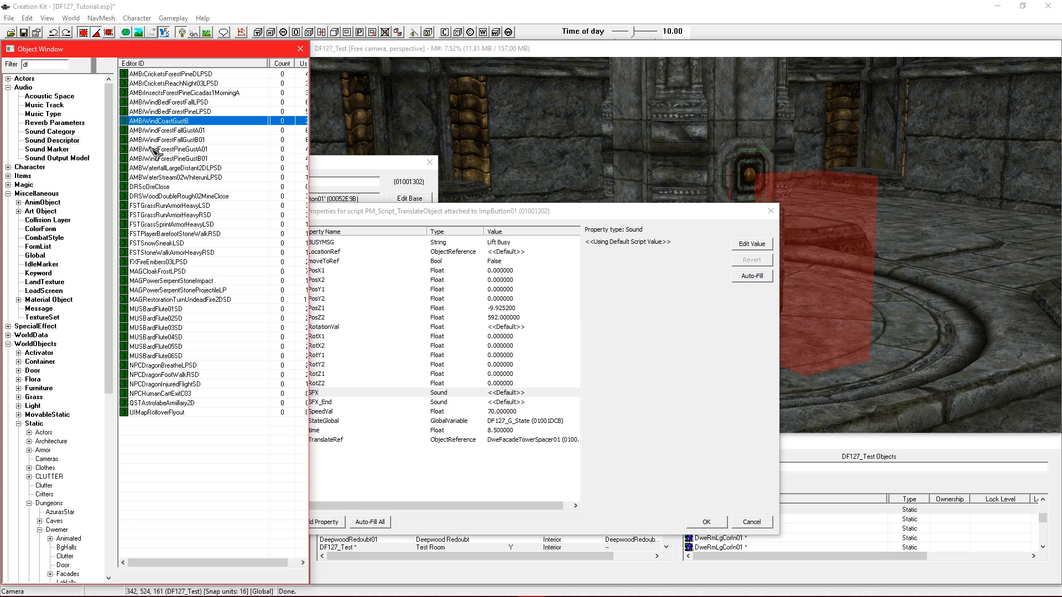
{"action": "left_click", "coordinate": [193, 159]}
{"action": "left_click", "coordinate": [166, 255]}
{"action": "left_click", "coordinate": [183, 339]}
{"action": "right_click", "coordinate": [183, 256]}
{"action": "left_click", "coordinate": [210, 275]}
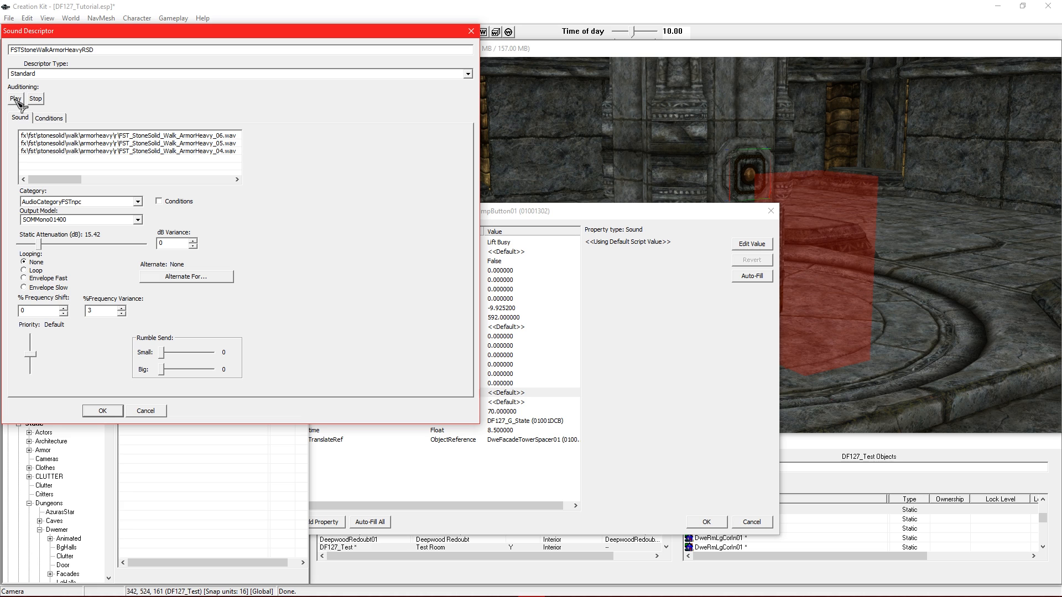
{"action": "left_click", "coordinate": [468, 33]}
{"action": "left_click", "coordinate": [164, 197]}
{"action": "left_click", "coordinate": [204, 160]}
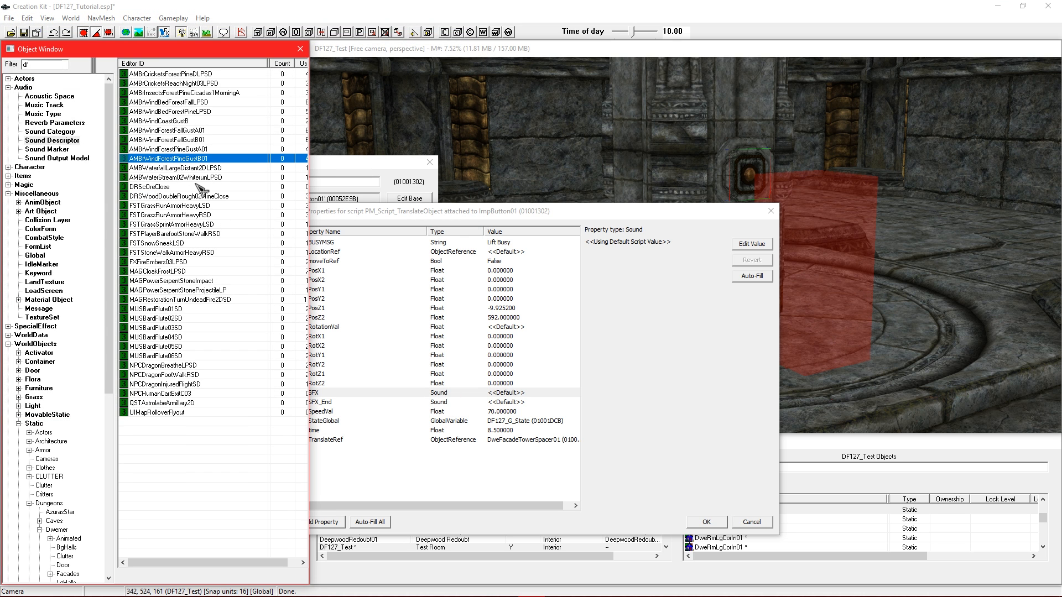
{"action": "left_click", "coordinate": [168, 188]}
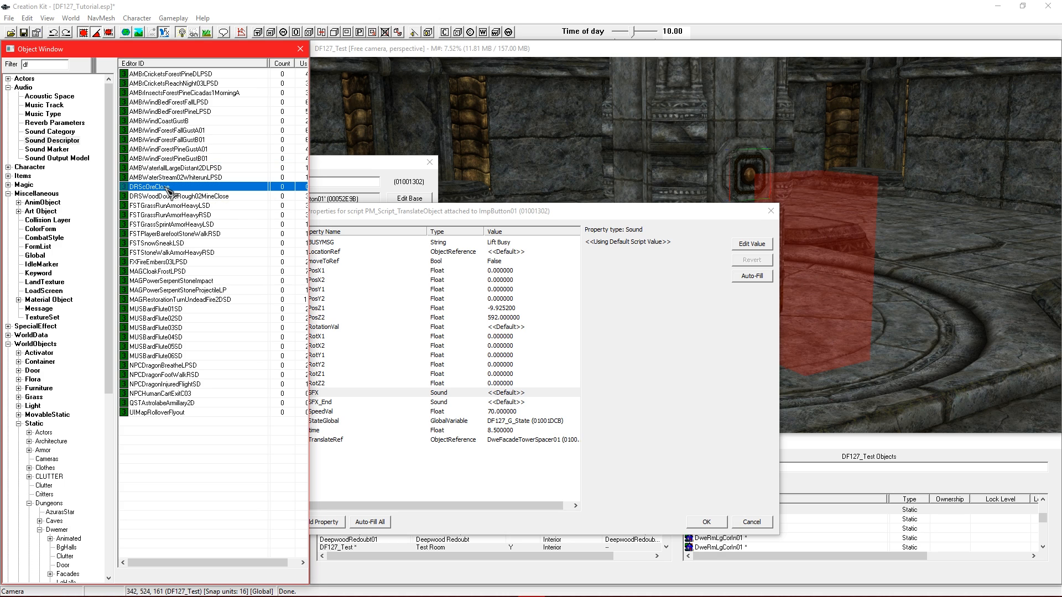
{"action": "left_click", "coordinate": [160, 177]}
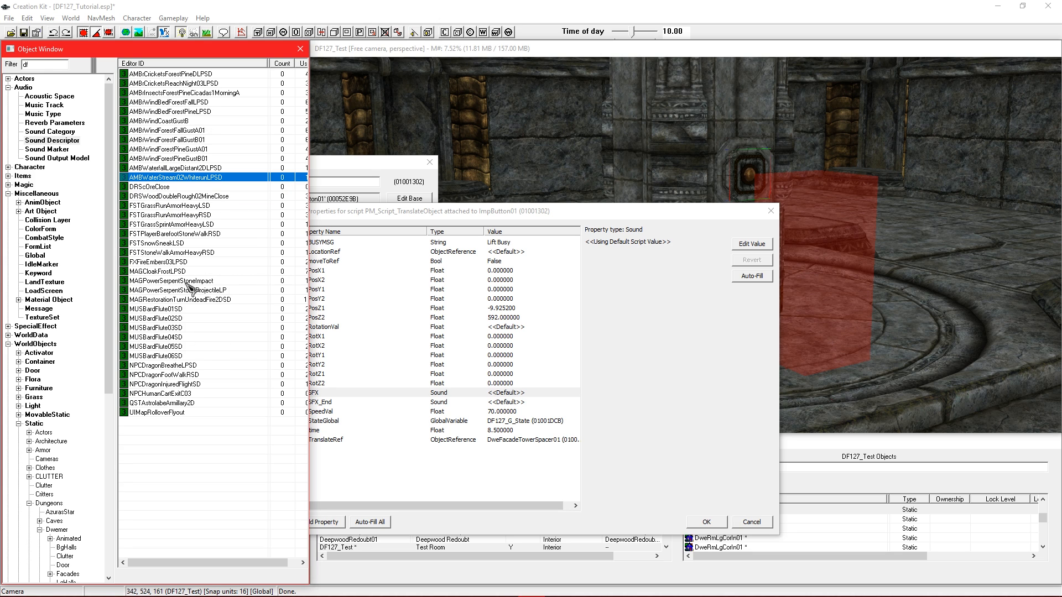
{"action": "left_click", "coordinate": [175, 224]}
{"action": "left_click", "coordinate": [180, 132]}
{"action": "left_click", "coordinate": [172, 93]}
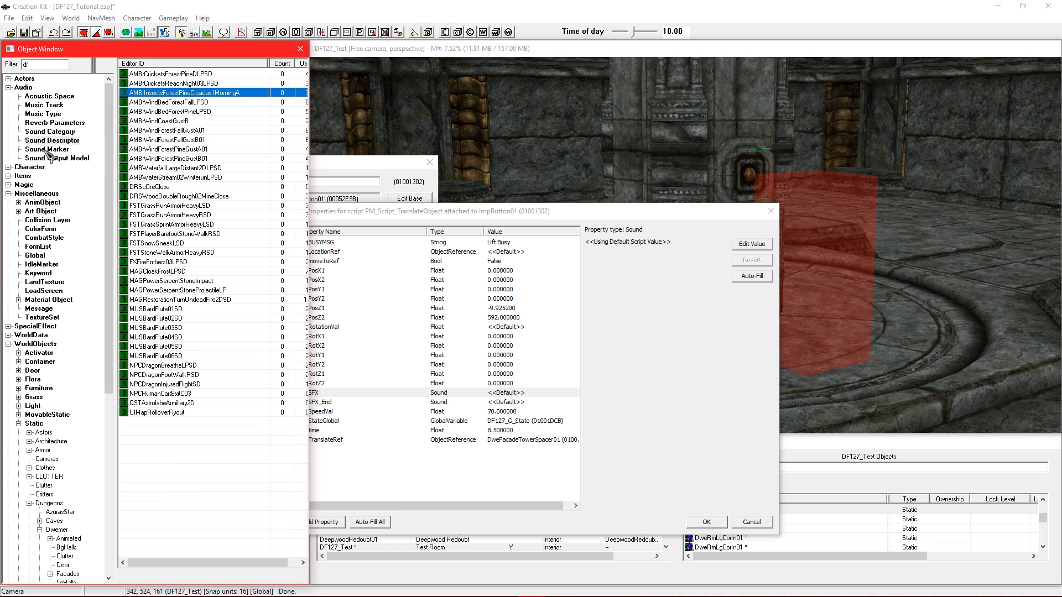
Set the SFX property to the QSTUstengravRumble2DLPM sound marker
{"action": "left_click", "coordinate": [197, 139]}
{"action": "left_click", "coordinate": [171, 206]}
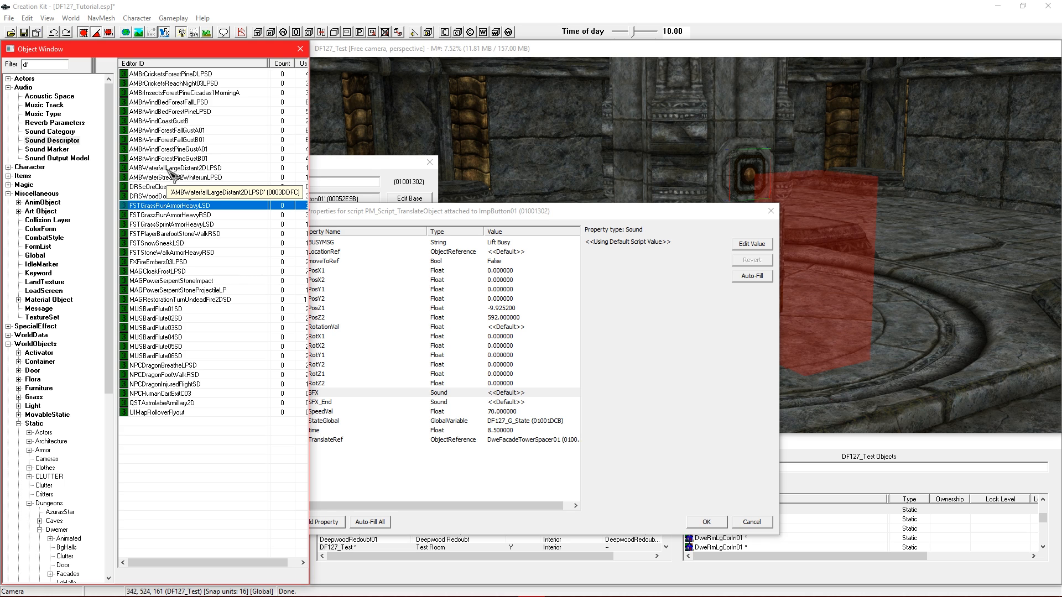
{"action": "left_click", "coordinate": [197, 168]}
{"action": "left_click", "coordinate": [51, 150]}
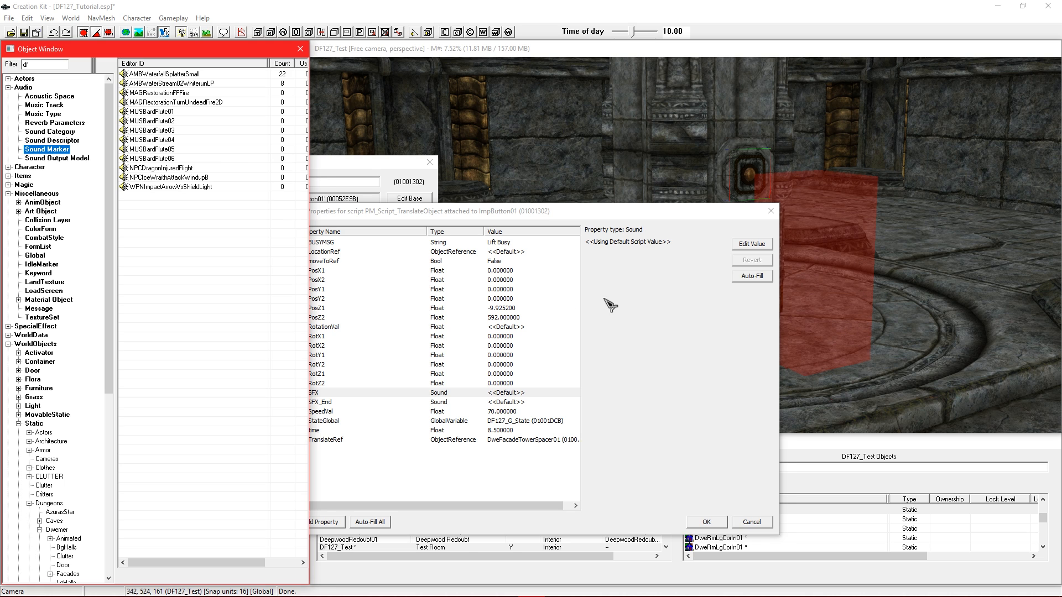
{"action": "left_click", "coordinate": [332, 392]}
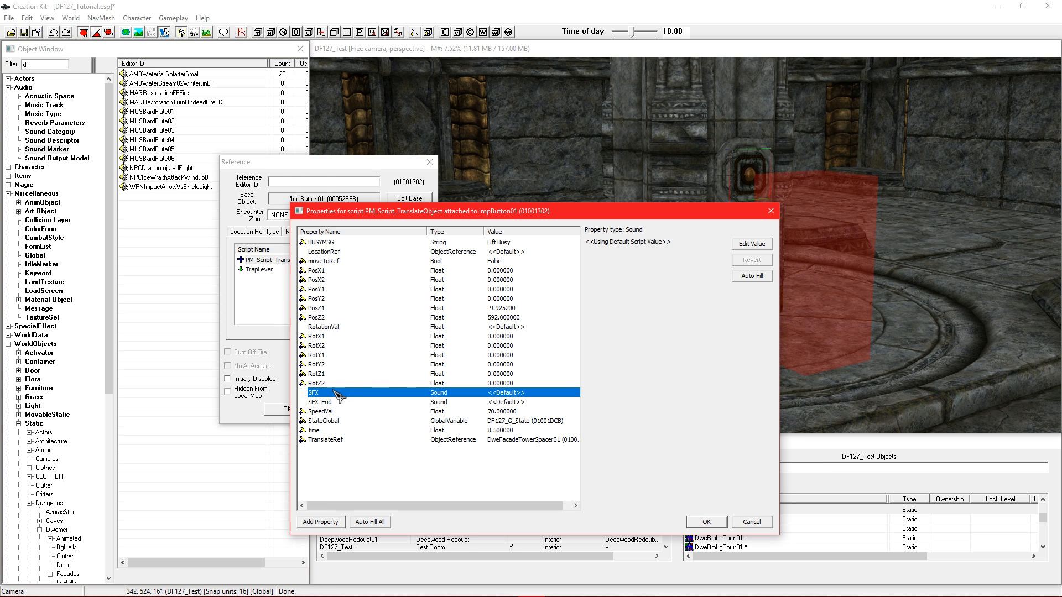
{"action": "left_click", "coordinate": [751, 244]}
{"action": "double_click", "coordinate": [670, 244]}
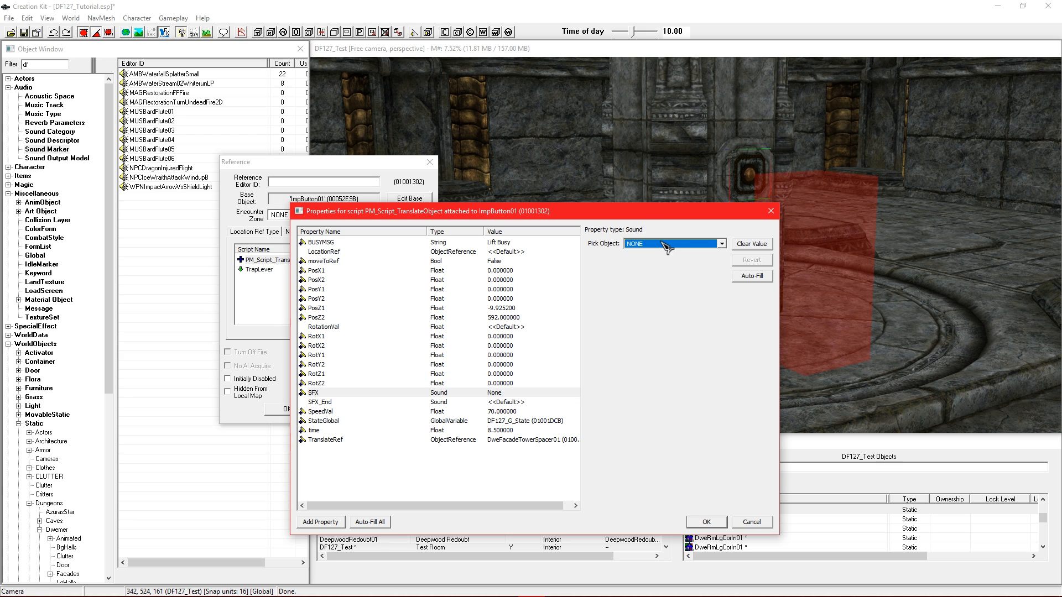
{"action": "key", "text": "q"}
{"action": "key", "text": "u"}
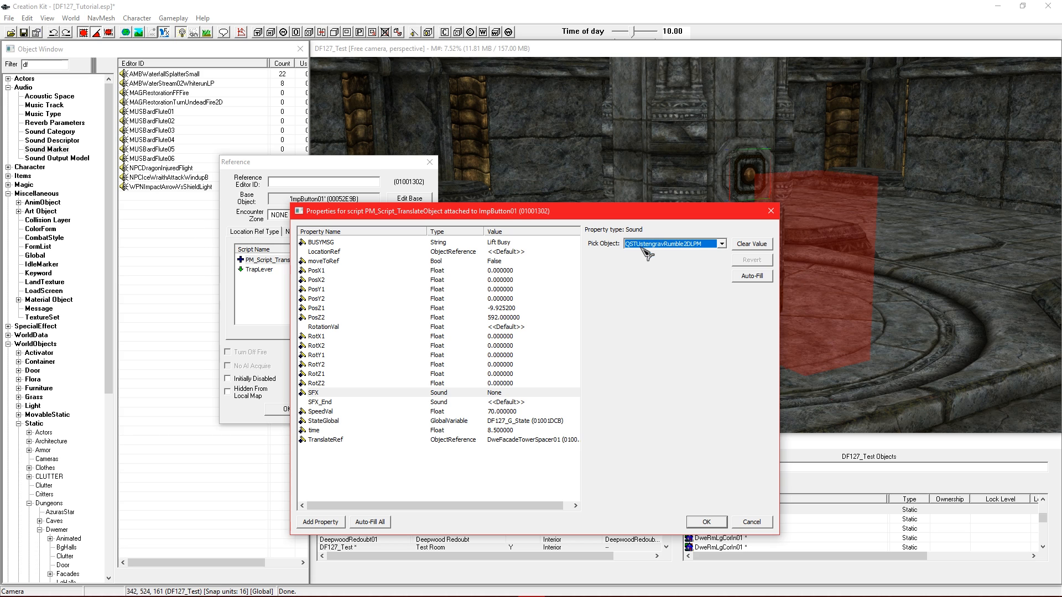
{"action": "left_click", "coordinate": [653, 246]}
{"action": "left_click", "coordinate": [651, 246]}
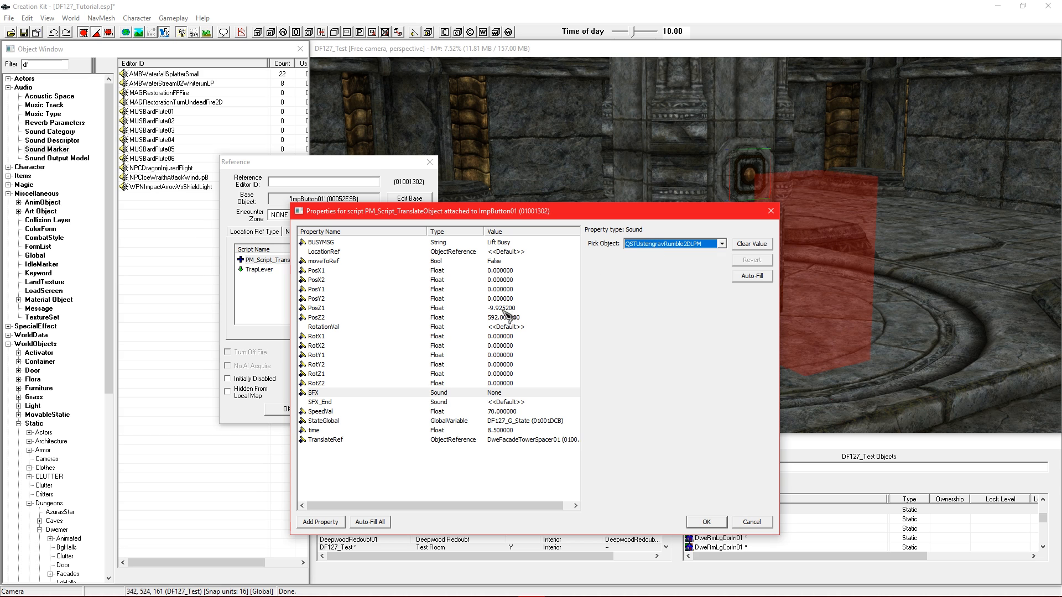
Filter the sound descriptors for DRSStoneDoubleSkyHavenClose, open it to examine its sound files, and close it for the SFX_End property
{"action": "left_click", "coordinate": [326, 407]}
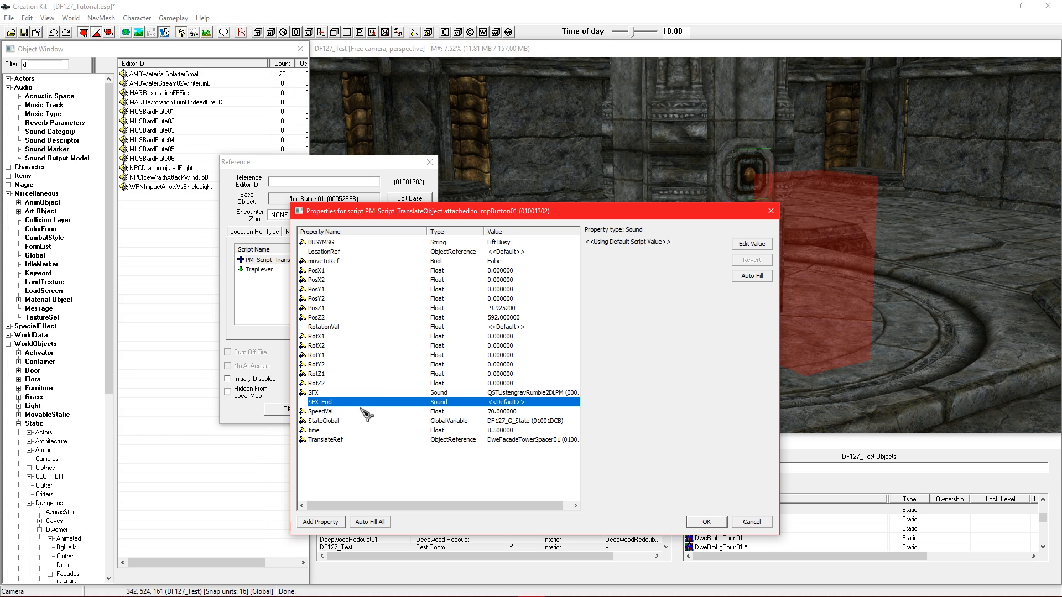
{"action": "left_click", "coordinate": [66, 142]}
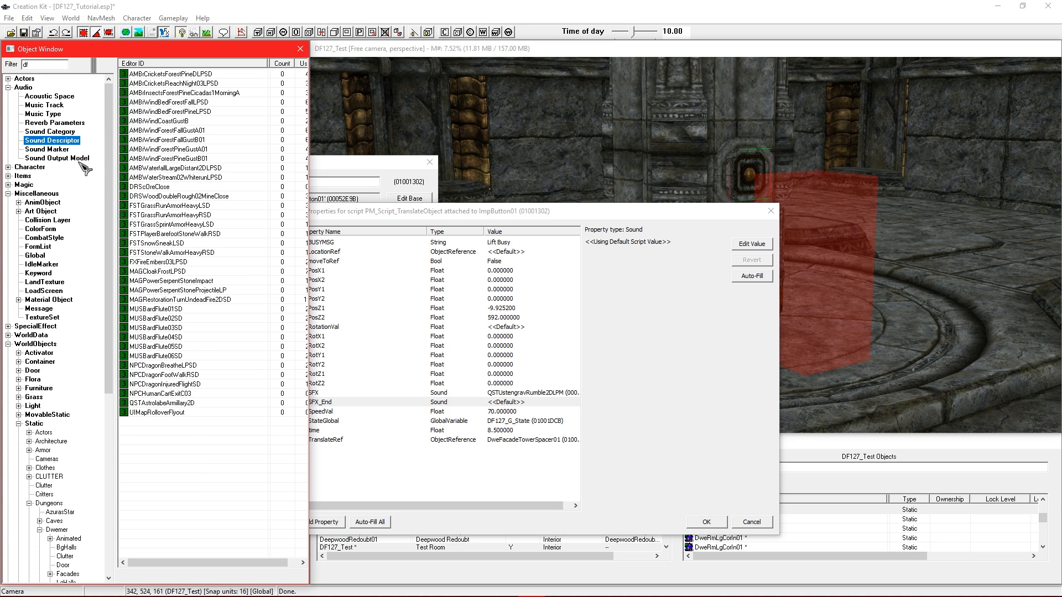
{"action": "left_click", "coordinate": [198, 187]}
{"action": "left_click_drag", "start_coordinate": [55, 66], "coordinate": [8, 71]}
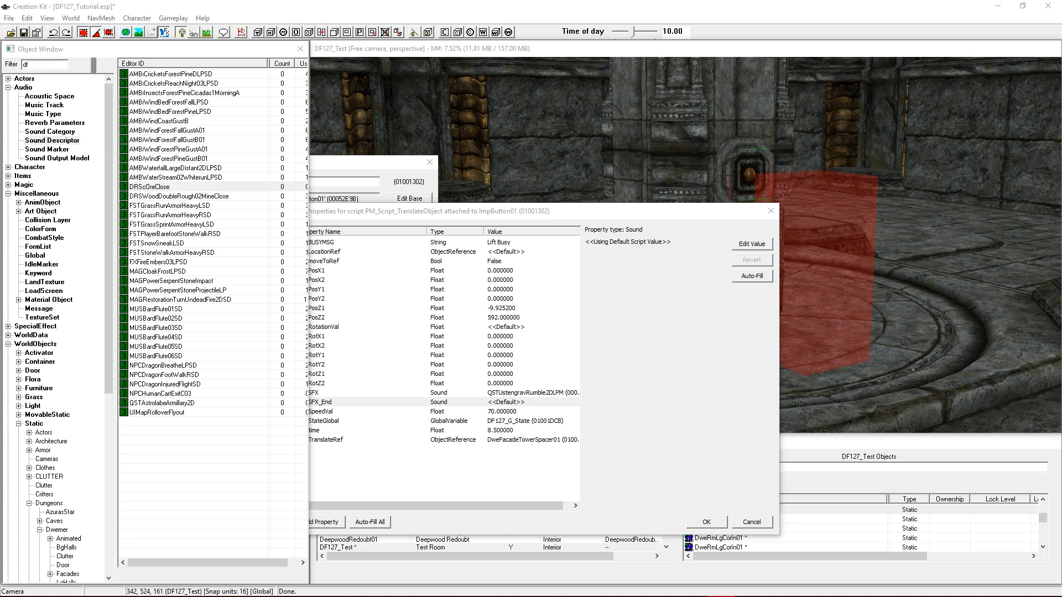
{"action": "left_click", "coordinate": [55, 63]}
{"action": "key", "text": "ctrl+v"}
{"action": "left_click", "coordinate": [157, 78]}
{"action": "double_click", "coordinate": [158, 75]}
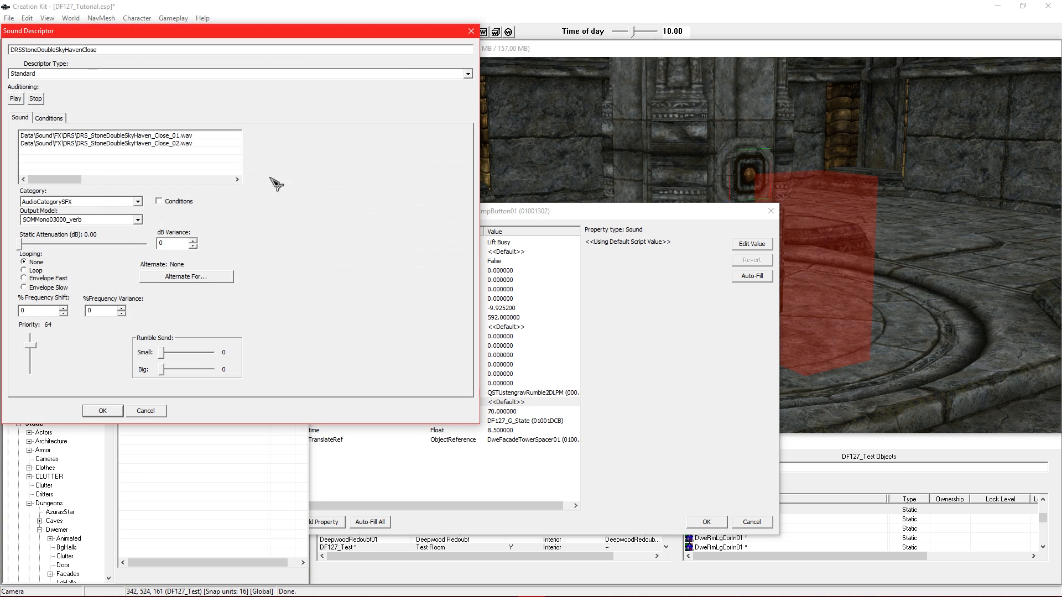
{"action": "left_click", "coordinate": [472, 31]}
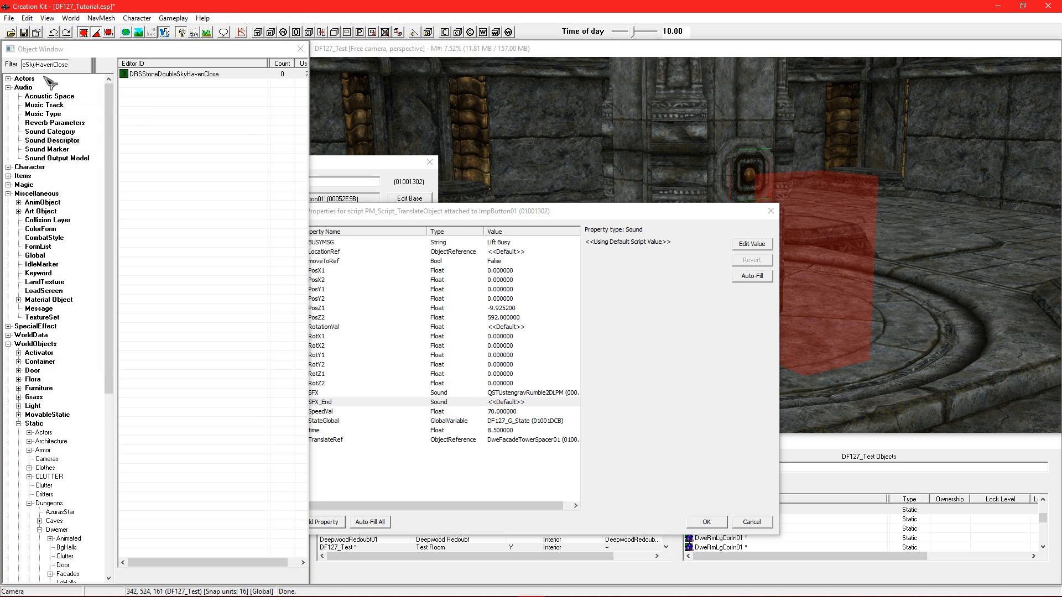
Create a sound marker with the ID DF127_DRSStoneDoubleSkyHavenClose that uses the DRSStoneDoubleSkyHavenClose descriptor
{"action": "left_click", "coordinate": [47, 150]}
{"action": "right_click", "coordinate": [238, 169]}
{"action": "left_click", "coordinate": [247, 177]}
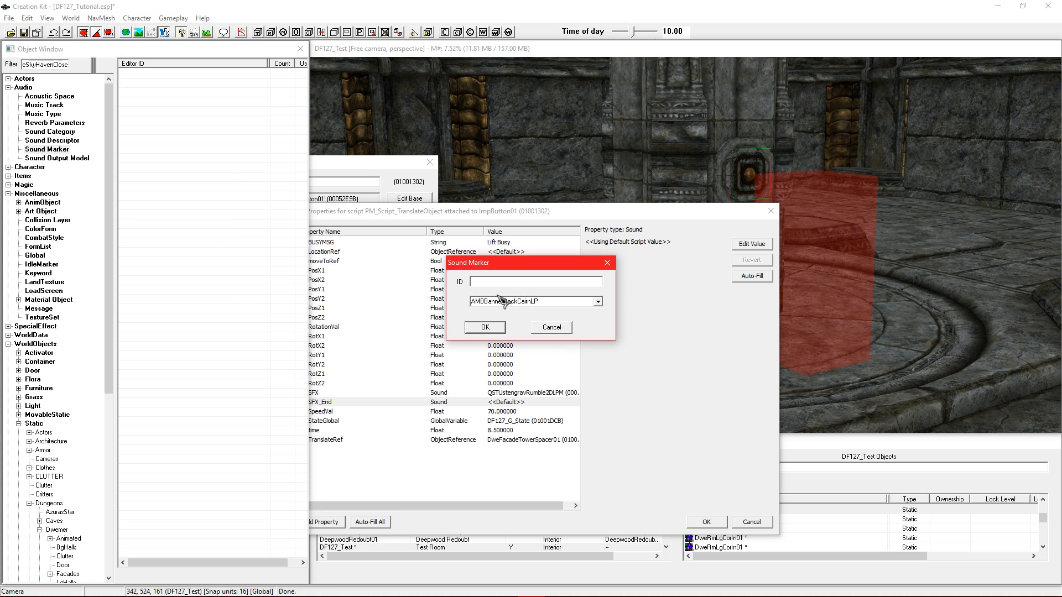
{"action": "type", "text": "DRSStoneDoubleSkyHavenClose"}
{"action": "left_click_drag", "start_coordinate": [564, 281], "coordinate": [407, 280]}
{"action": "type", "text": "DF127_"}
{"action": "type", "text": "DRSStoneDoubleSkyHavenClose"}
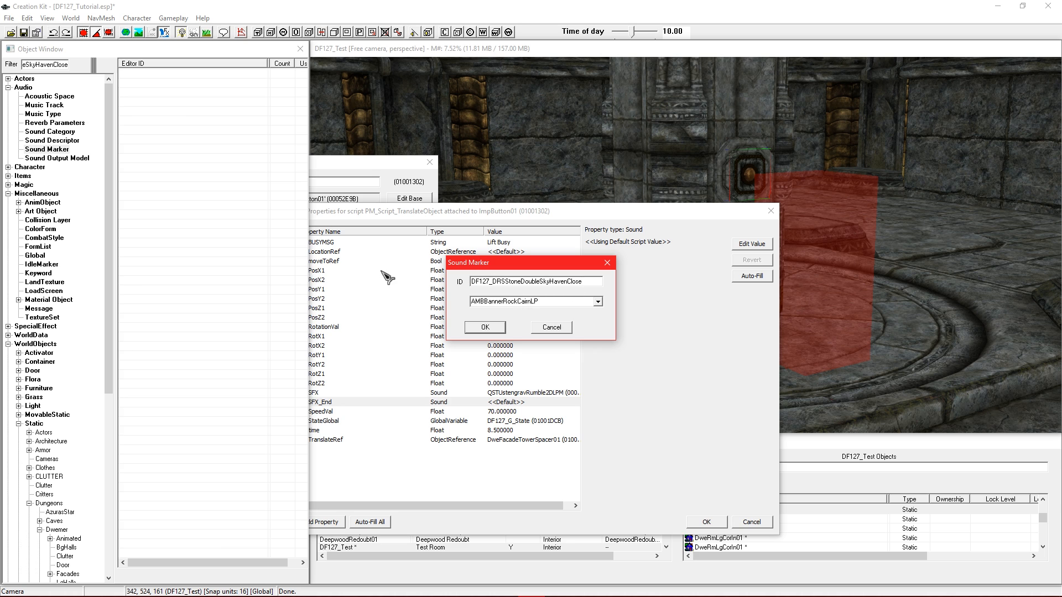
{"action": "left_click", "coordinate": [597, 302]}
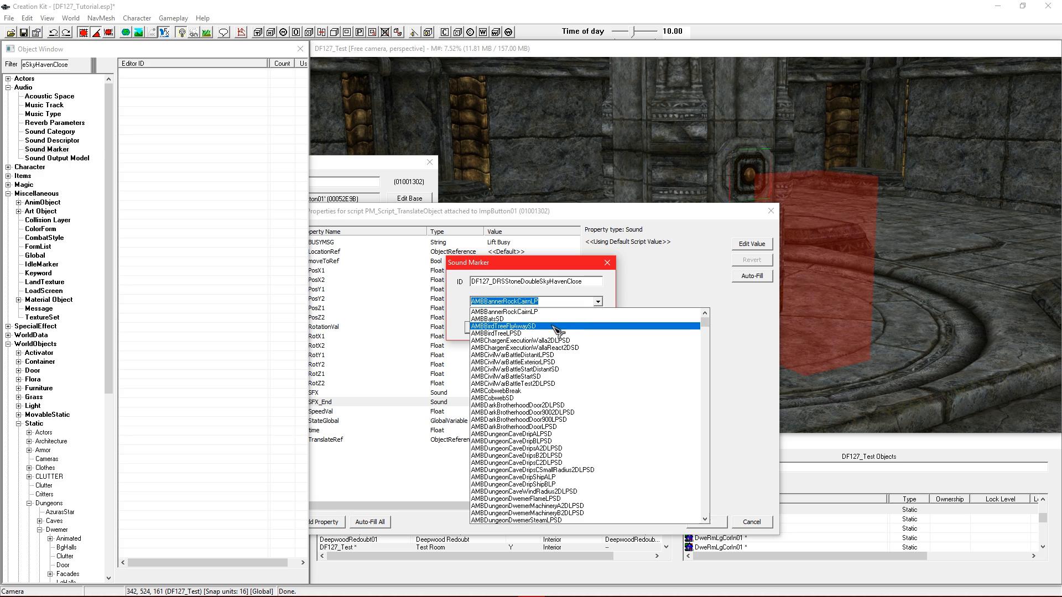
{"action": "type", "text": "drsst"}
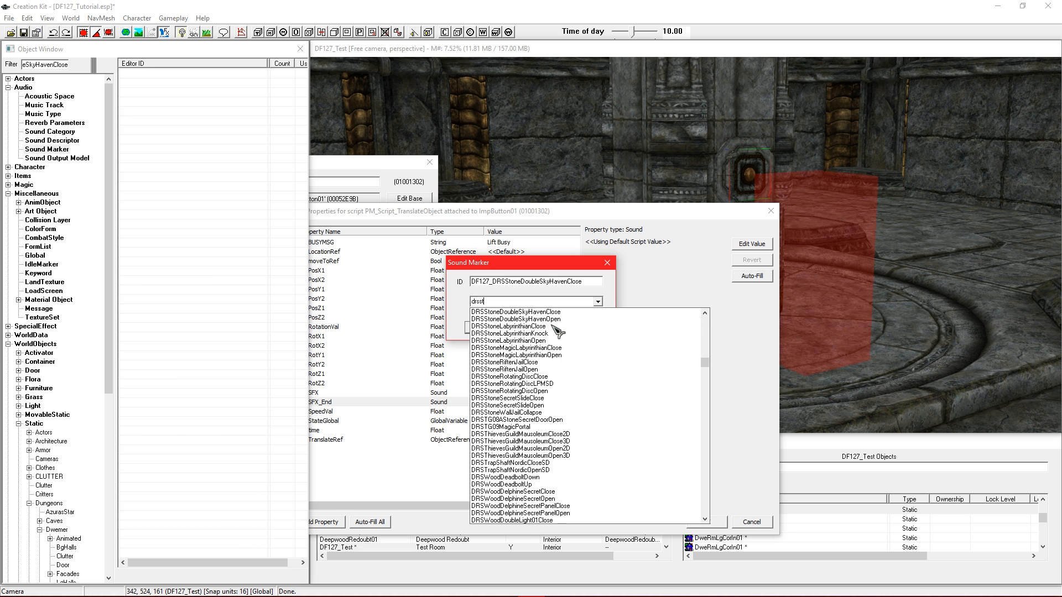
{"action": "left_click", "coordinate": [535, 313]}
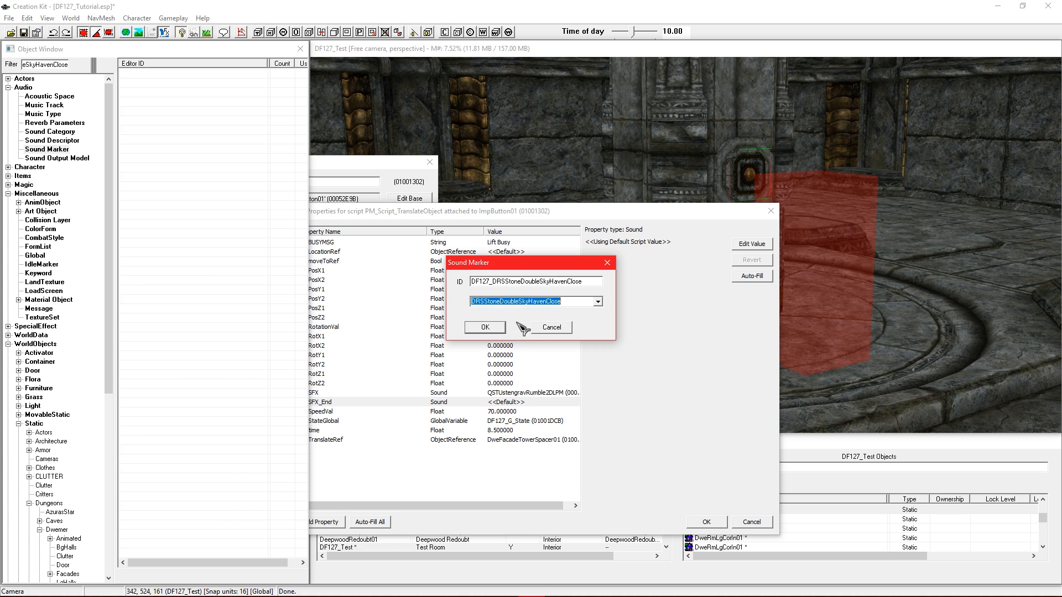
{"action": "left_click", "coordinate": [485, 328]}
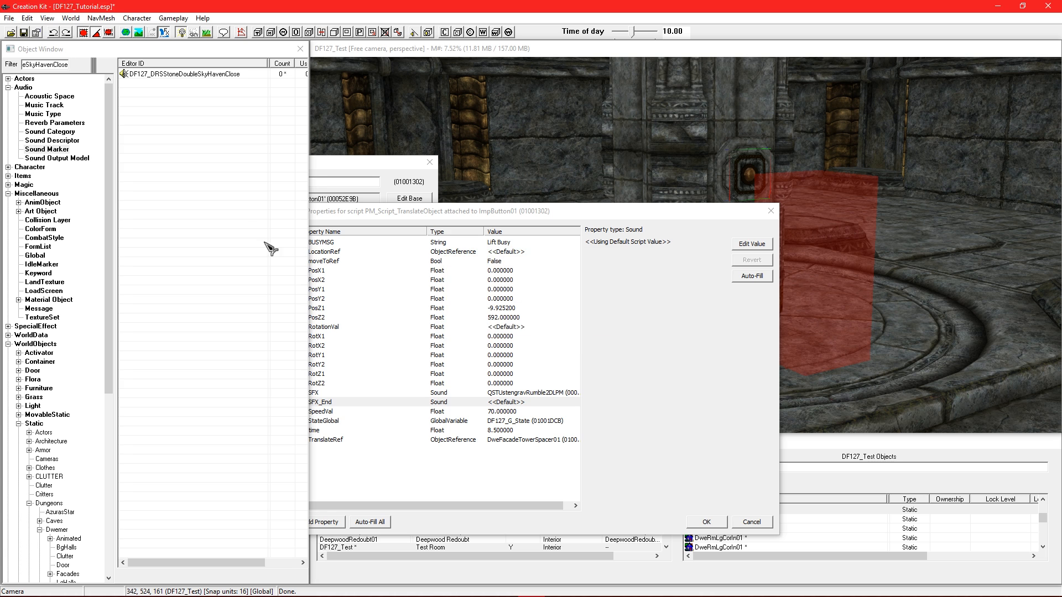
Reload the properties of PM_Script_TranslateObject and set SFX_End to the DF127_DRSStoneDoubleSkyHavenClose marker
{"action": "left_click", "coordinate": [706, 522]}
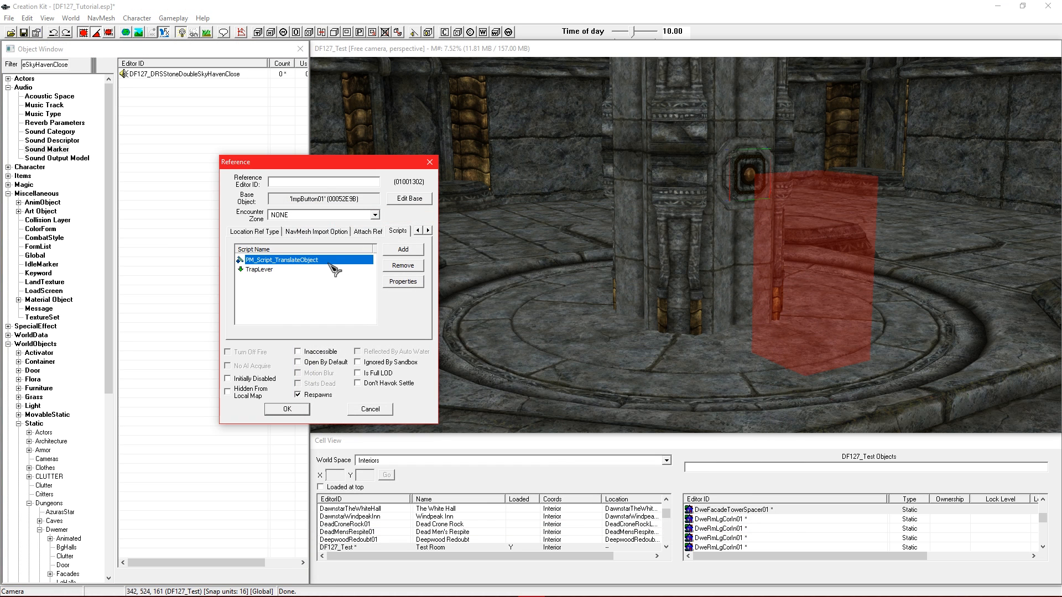
{"action": "left_click", "coordinate": [333, 402]}
{"action": "left_click", "coordinate": [749, 244]}
{"action": "left_click", "coordinate": [659, 245]}
{"action": "left_click", "coordinate": [669, 252]}
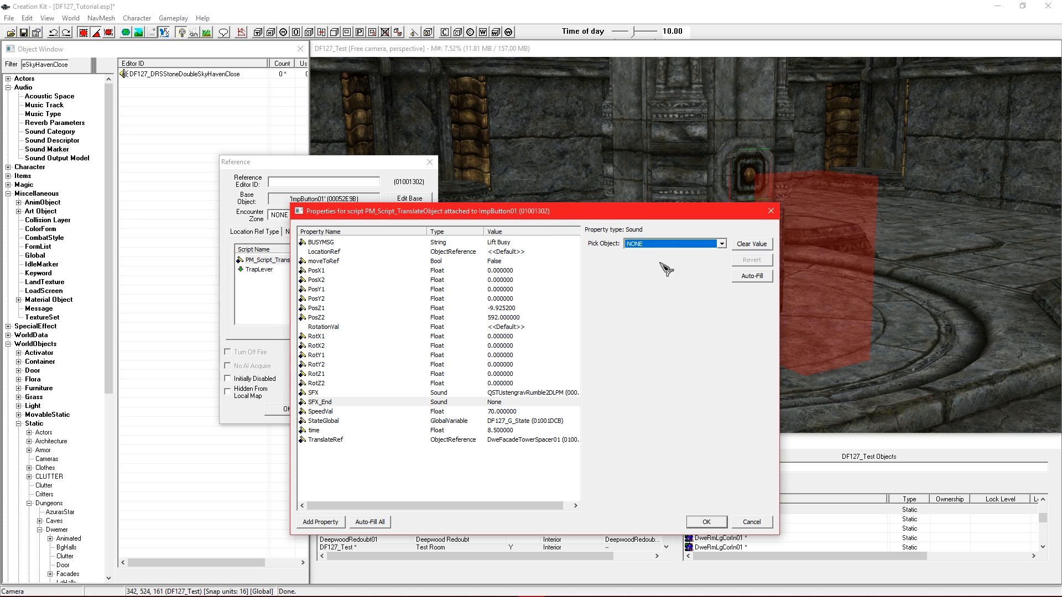
{"action": "left_click", "coordinate": [349, 391]}
Give the RotationVal property an explicit value of 0 and accept the script properties and the button reference
{"action": "left_click", "coordinate": [351, 346]}
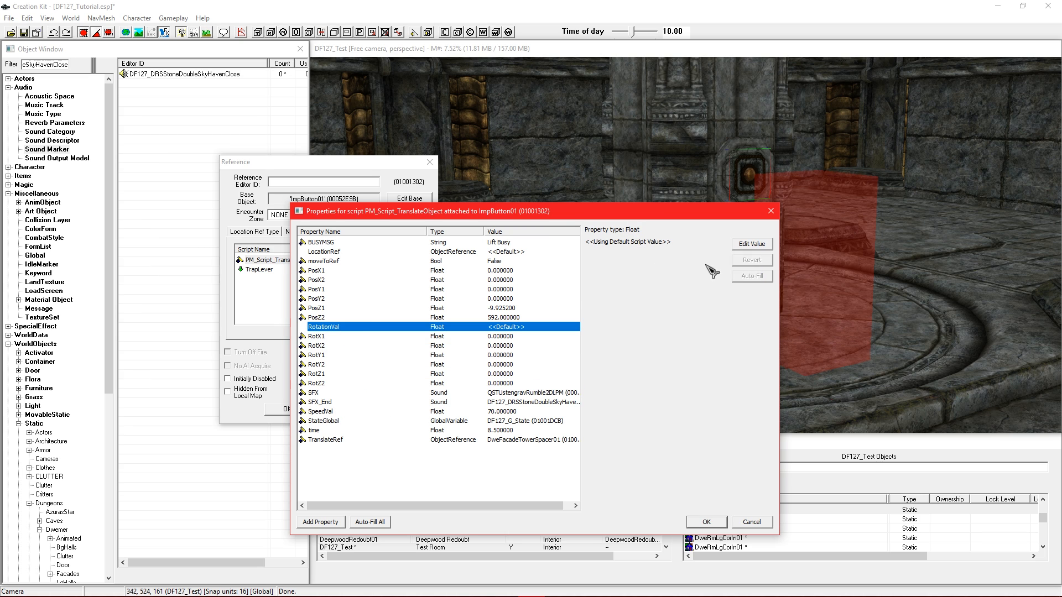
{"action": "left_click", "coordinate": [766, 246]}
{"action": "left_click", "coordinate": [366, 327]}
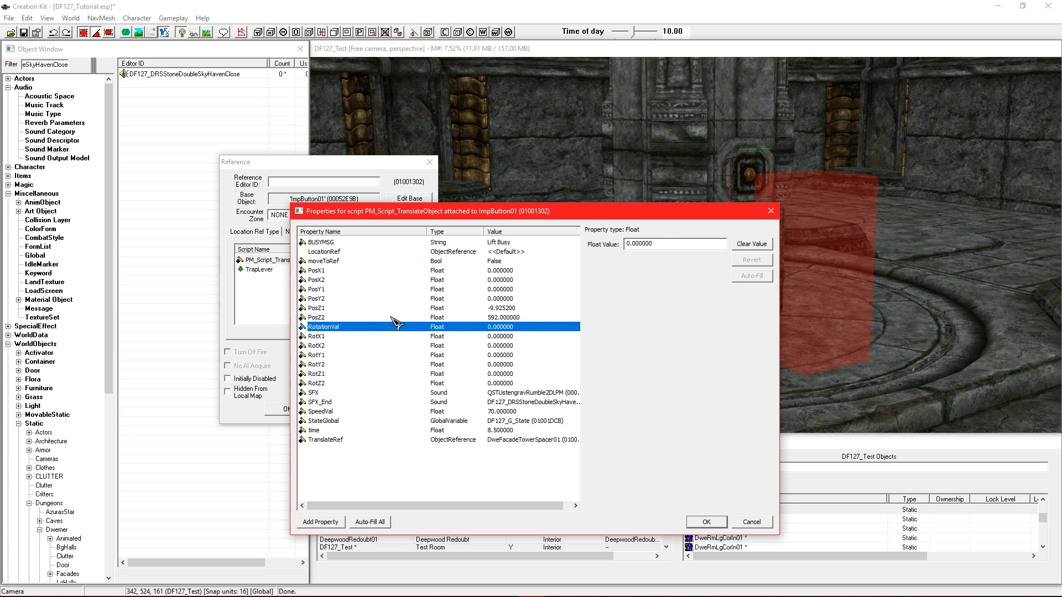
{"action": "left_click", "coordinate": [335, 252]}
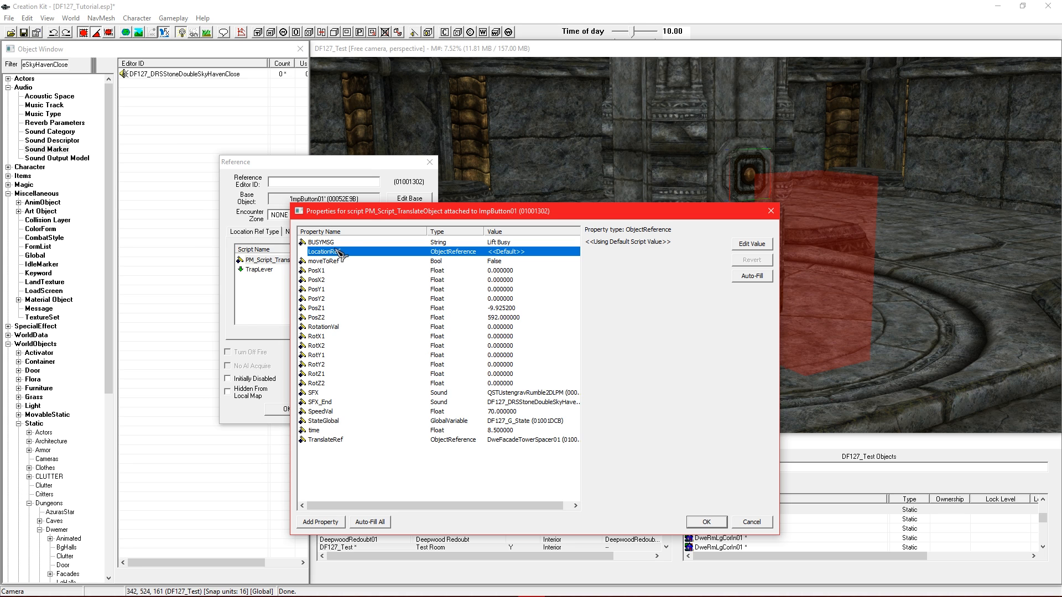
{"action": "left_click", "coordinate": [344, 271]}
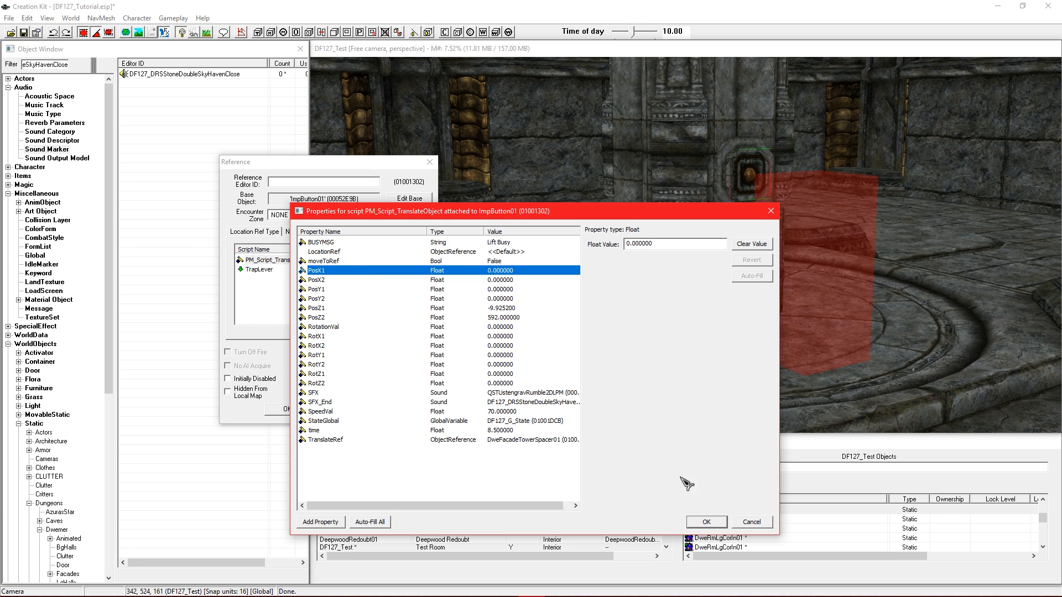
{"action": "left_click", "coordinate": [706, 522]}
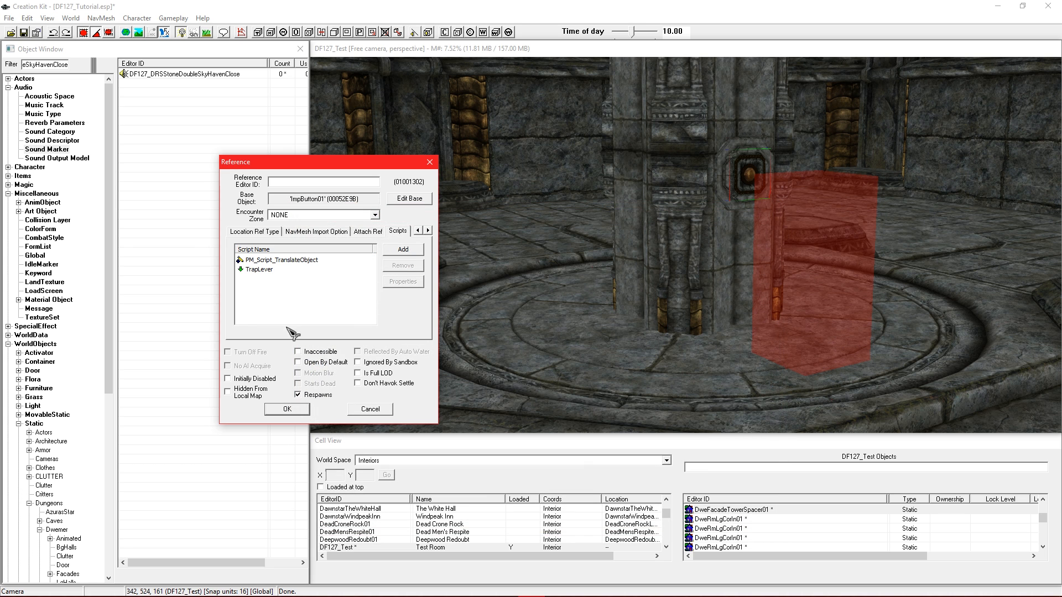
{"action": "left_click", "coordinate": [289, 410]}
Delete the ImpButton01 in the recess on the upper level of the pillar
{"action": "mouse_move", "coordinate": [753, 282]}
{"action": "middle_mouse_down"}
{"action": "mouse_move", "coordinate": [721, 265]}
{"action": "mouse_move", "coordinate": [706, 325]}
{"action": "middle_mouse_up"}
{"action": "left_click", "coordinate": [656, 260]}
{"action": "middle_click_drag", "start_coordinate": [657, 259], "coordinate": [669, 263]}
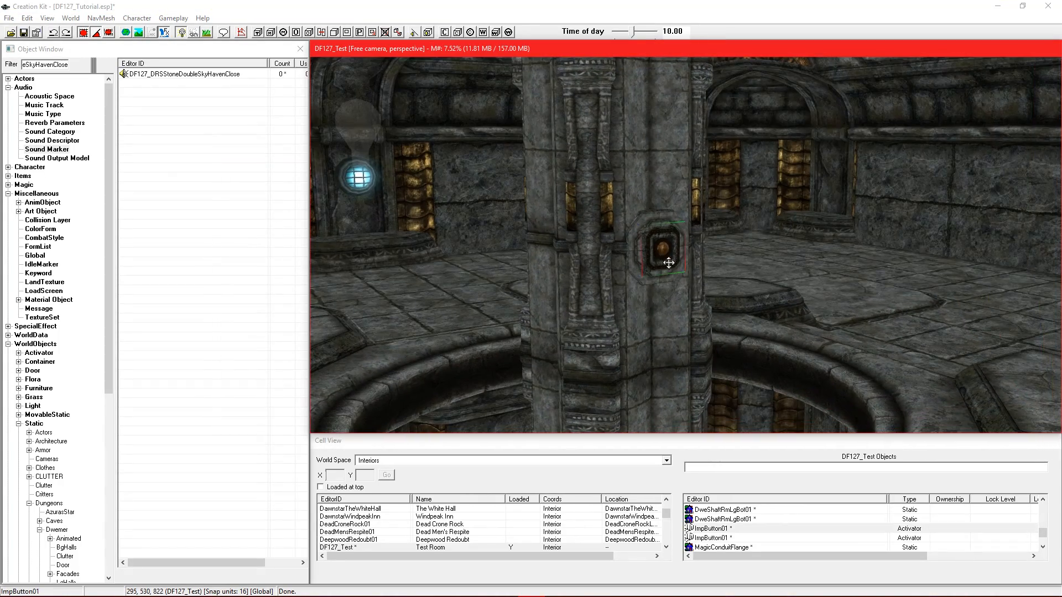
{"action": "key", "text": "Delete"}
Duplicate the scripted lower ImpButton01 and move the copy up into the pillar's empty upper recess
{"action": "middle_click_drag", "start_coordinate": [612, 283], "coordinate": [668, 250]}
{"action": "left_click", "coordinate": [697, 278]}
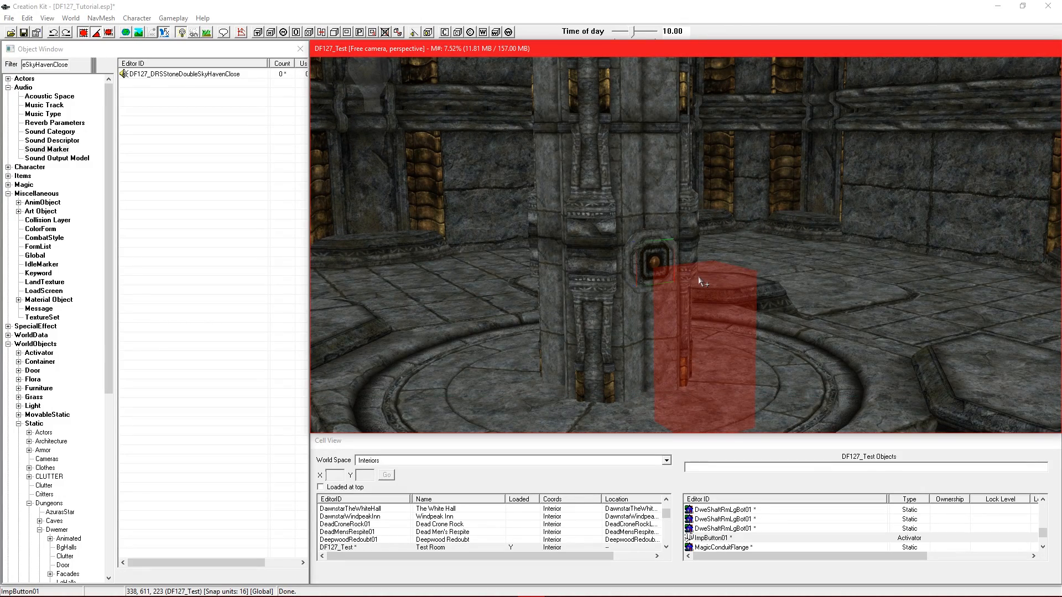
{"action": "key", "text": "w"}
{"action": "key", "text": "w"}
{"action": "middle_click_drag", "start_coordinate": [691, 294], "coordinate": [686, 349]}
{"action": "left_click_drag", "start_coordinate": [684, 343], "coordinate": [682, 336]}
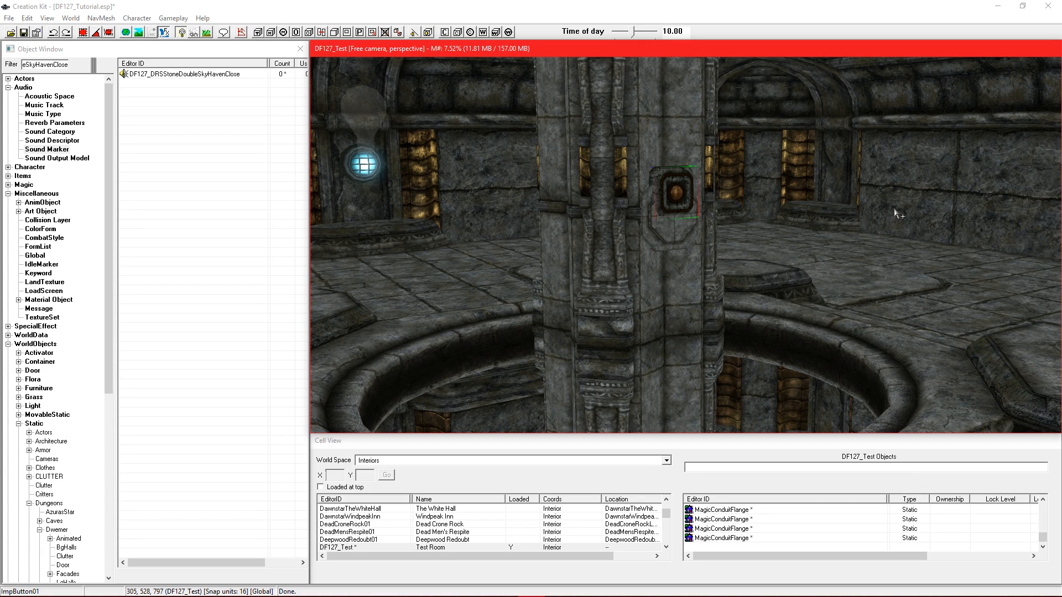
{"action": "mouse_move", "coordinate": [678, 194]}
{"action": "left_mouse_down"}
{"action": "mouse_move", "coordinate": [666, 223]}
{"action": "mouse_move", "coordinate": [676, 213]}
{"action": "left_mouse_up"}
{"action": "key", "text": "z"}
{"action": "key", "text": "d"}
Return to the lift platform at the pillar's base and save the DF127_Tutorial.esp plugin
{"action": "middle_click_drag", "start_coordinate": [672, 201], "coordinate": [692, 137]}
{"action": "left_click", "coordinate": [710, 272]}
{"action": "right_click_drag", "start_coordinate": [712, 271], "coordinate": [700, 260]}
{"action": "middle_click_drag", "start_coordinate": [700, 249], "coordinate": [766, 194]}
{"action": "key", "text": "d"}
{"action": "scroll", "coordinate": [713, 255], "scroll_direction": "down", "scroll_amount": 3}
{"action": "key", "text": "ctrl+s"}
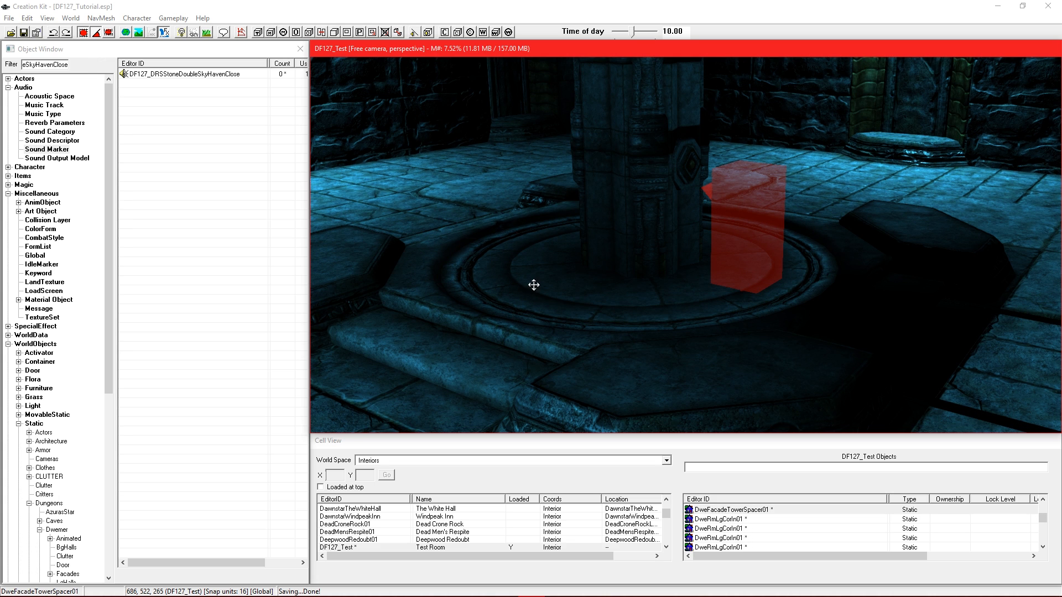
Copy the model path from the DweFacadeTowerSpacer01 base object of the lift platform, then close its dialogs without changes
{"action": "middle_click_drag", "start_coordinate": [537, 289], "coordinate": [591, 279], "text": "shift"}
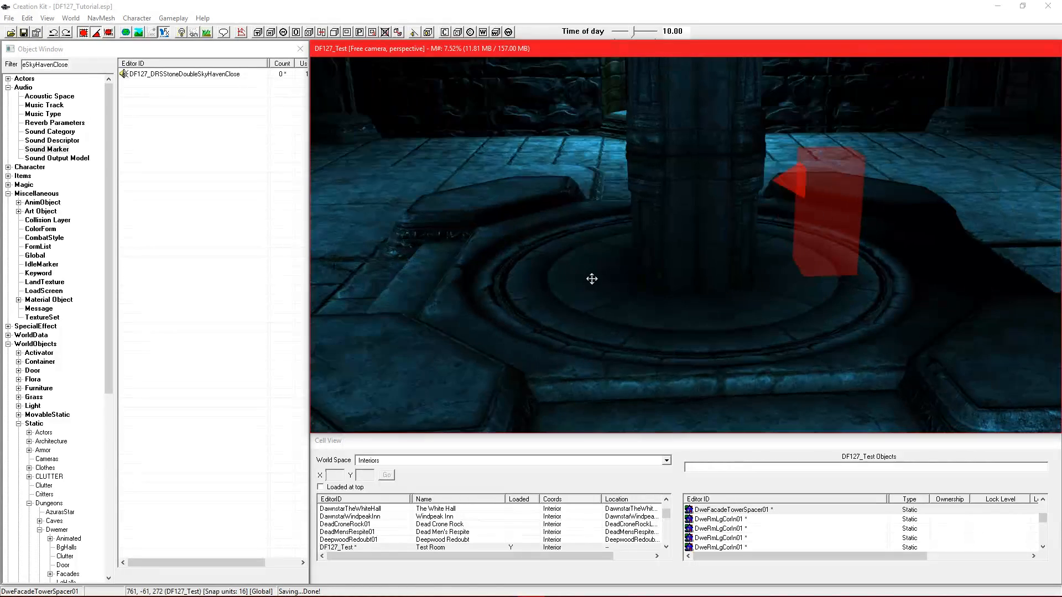
{"action": "double_click", "coordinate": [583, 294]}
{"action": "left_click", "coordinate": [615, 214]}
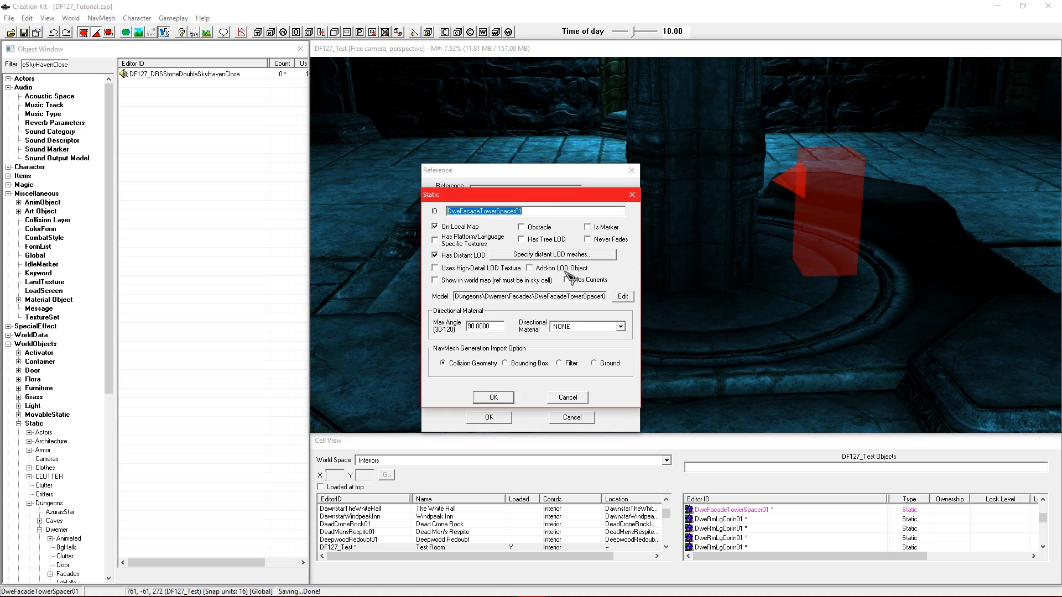
{"action": "left_click_drag", "start_coordinate": [545, 197], "coordinate": [388, 239]}
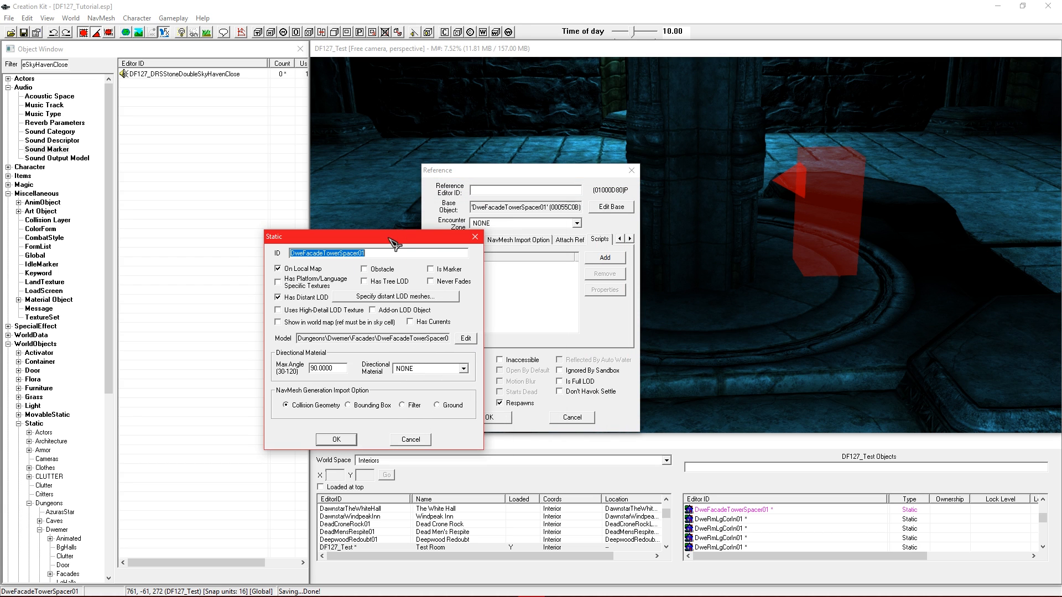
{"action": "left_click_drag", "start_coordinate": [412, 338], "coordinate": [448, 335]}
{"action": "left_click", "coordinate": [417, 335]}
{"action": "left_click_drag", "start_coordinate": [365, 337], "coordinate": [456, 338]}
{"action": "left_click", "coordinate": [319, 336]}
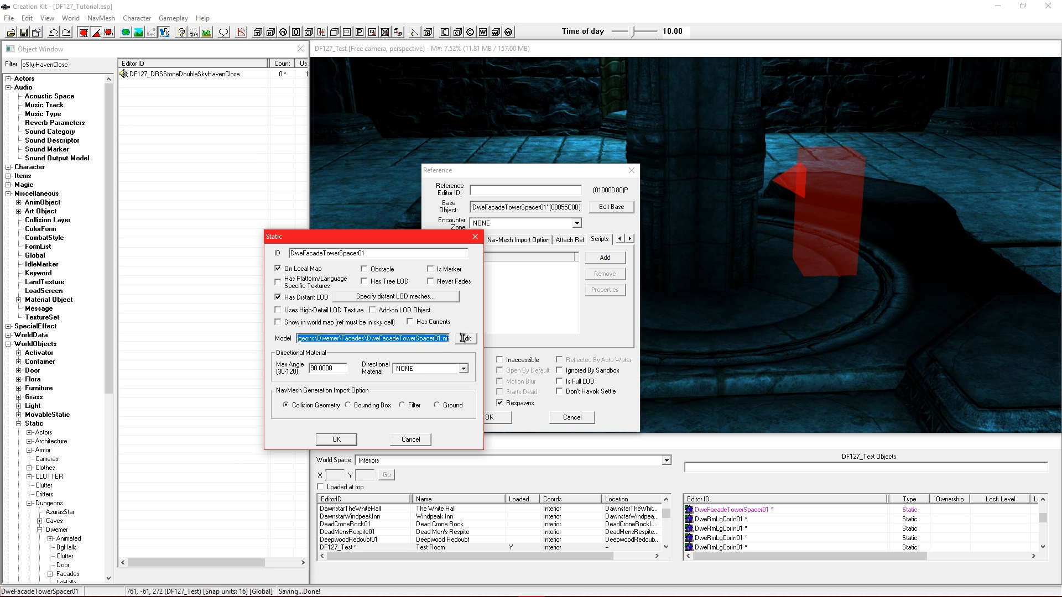
{"action": "right_click", "coordinate": [420, 338]}
{"action": "left_click", "coordinate": [450, 373]}
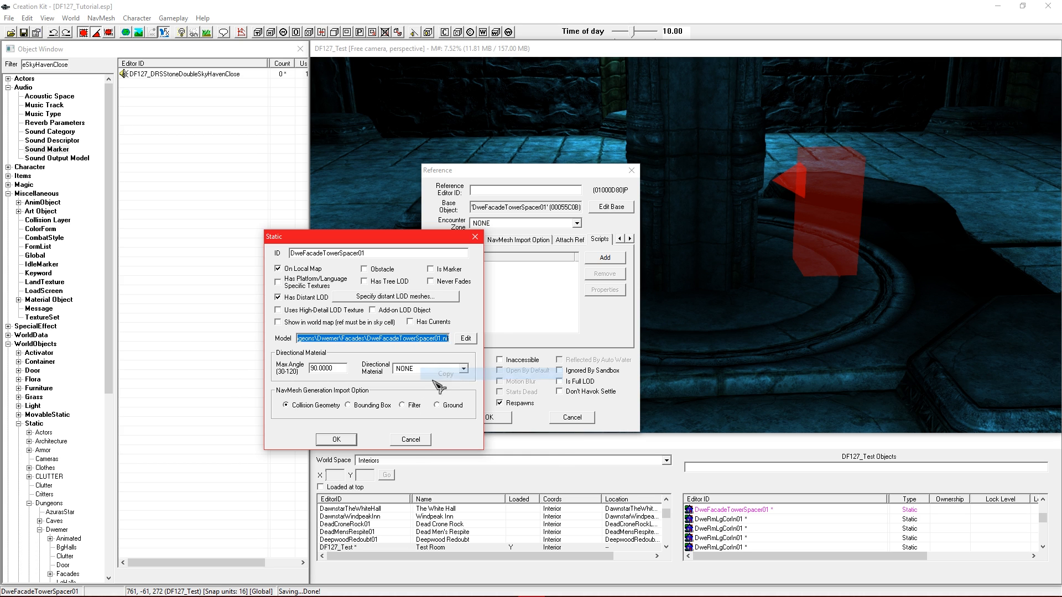
{"action": "left_click", "coordinate": [410, 439]}
{"action": "left_click", "coordinate": [554, 418]}
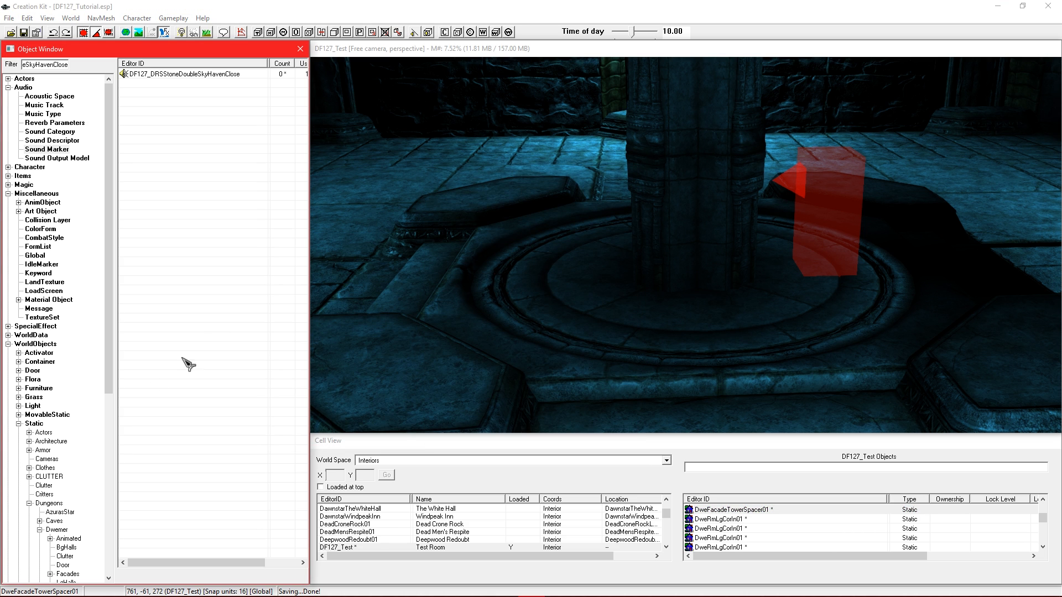
Create a new MovableStatic object with the ID DF127_MS_Spacer
{"action": "left_click", "coordinate": [60, 415]}
{"action": "right_click", "coordinate": [202, 222]}
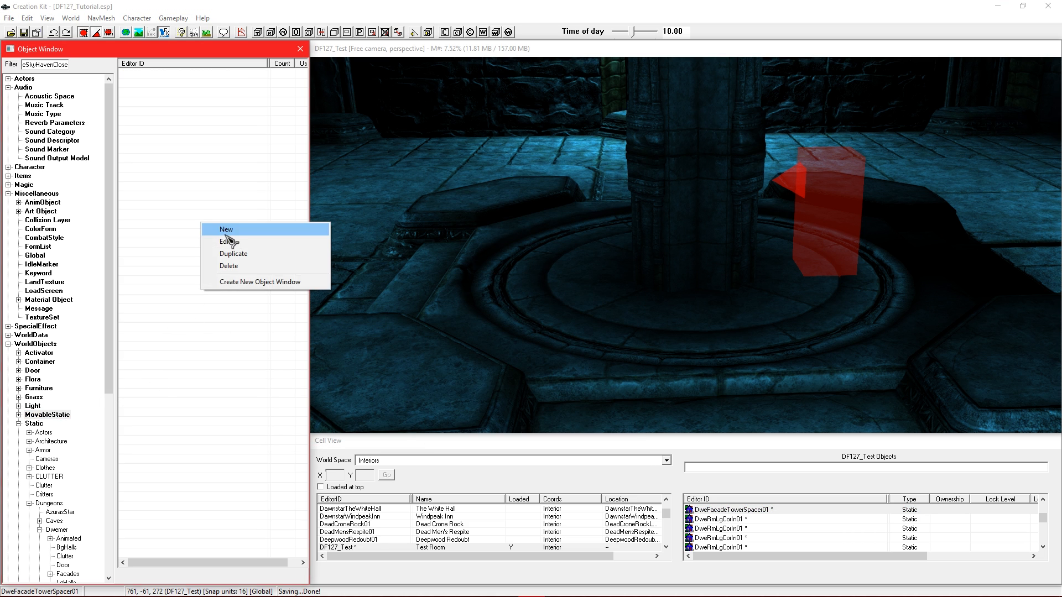
{"action": "left_click", "coordinate": [227, 230]}
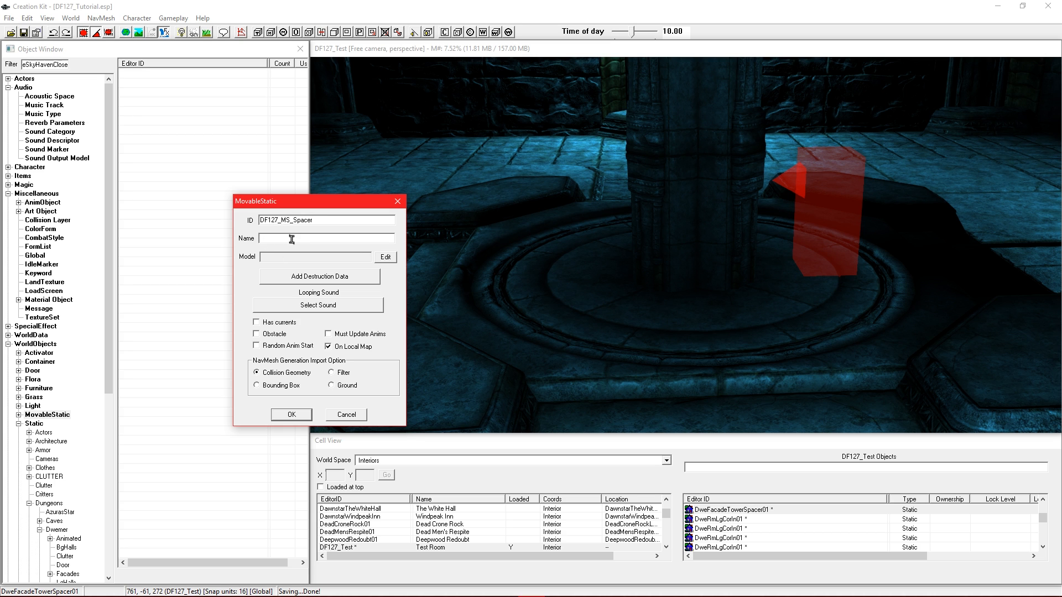
Assign the copied Dungeons\Dwemer\Facades\DweFacadeTowerSpacer01.nif path as the model of DF127_MS_Spacer and accept the new object
{"action": "left_click", "coordinate": [385, 257]}
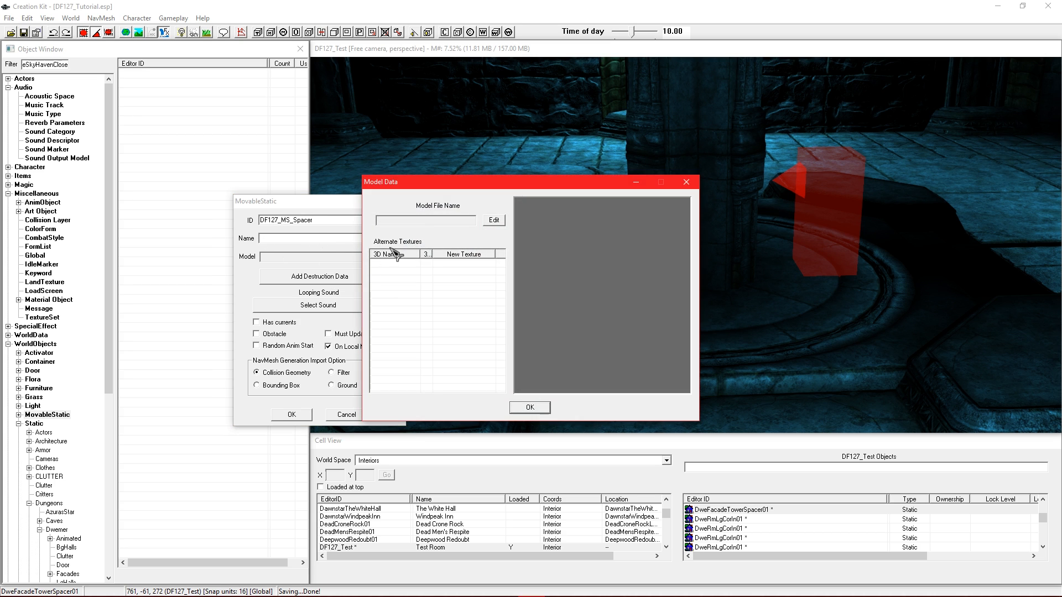
{"action": "left_click", "coordinate": [493, 220]}
{"action": "left_click", "coordinate": [497, 216]}
{"action": "left_click", "coordinate": [488, 352]}
{"action": "right_click", "coordinate": [487, 394]}
{"action": "left_click", "coordinate": [513, 444]}
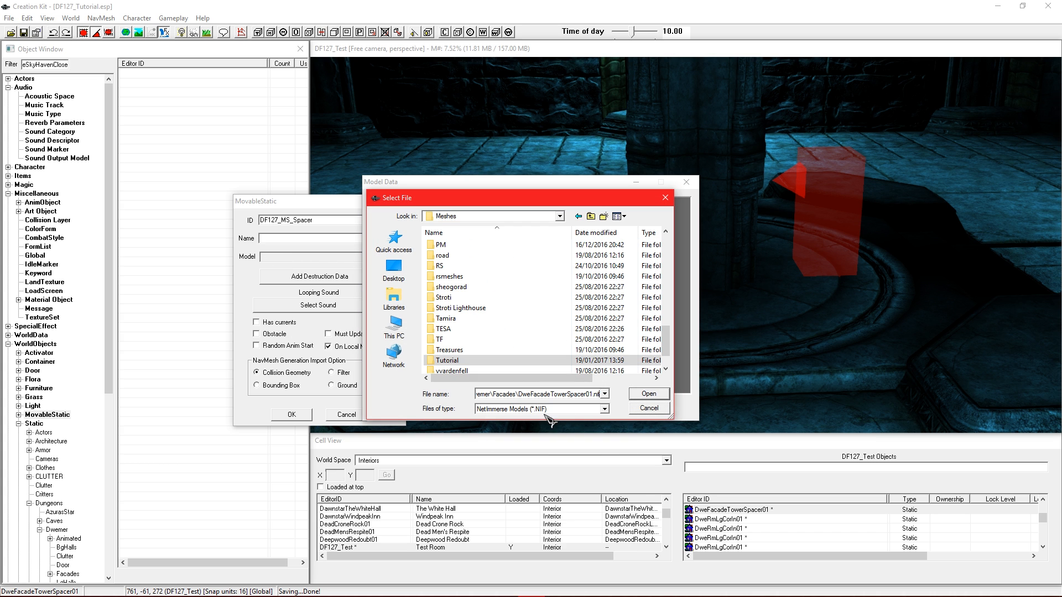
{"action": "left_click", "coordinate": [649, 393]}
{"action": "left_click_drag", "start_coordinate": [615, 334], "coordinate": [585, 286]}
{"action": "left_click", "coordinate": [531, 407]}
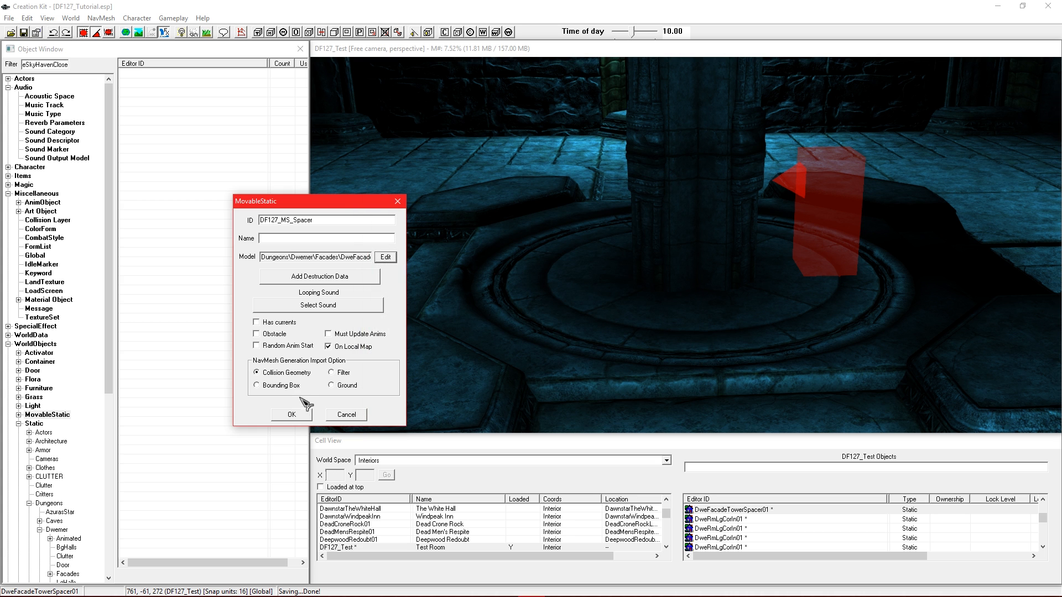
{"action": "left_click", "coordinate": [292, 414]}
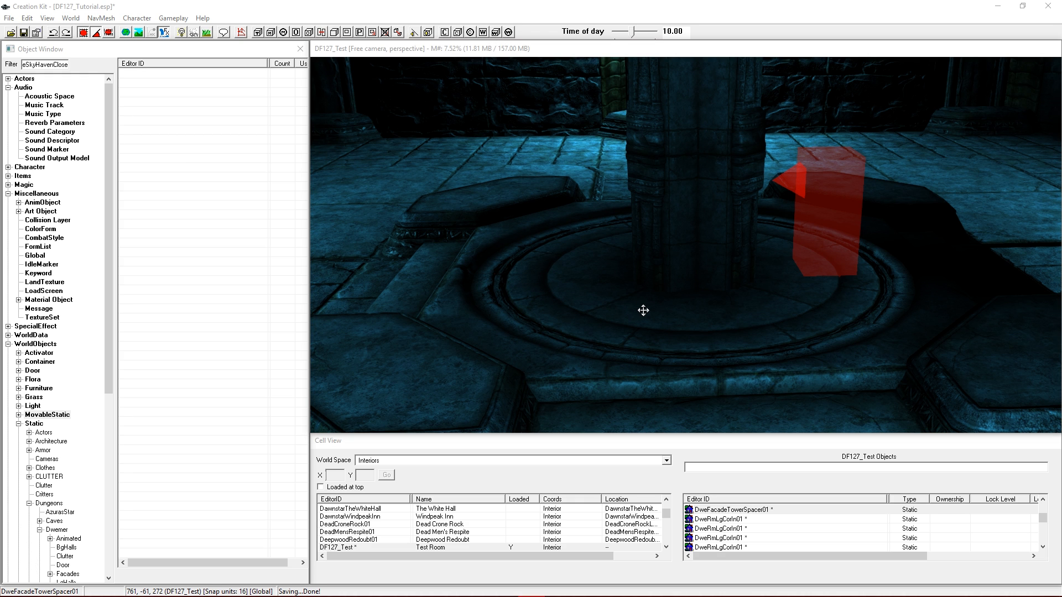
Replace the selected DweFacadeTowerSpacer01 with DF127_MS_Spacer, selection only, without restricting the replacement to the same base object type
{"action": "key", "text": "ctrl+f"}
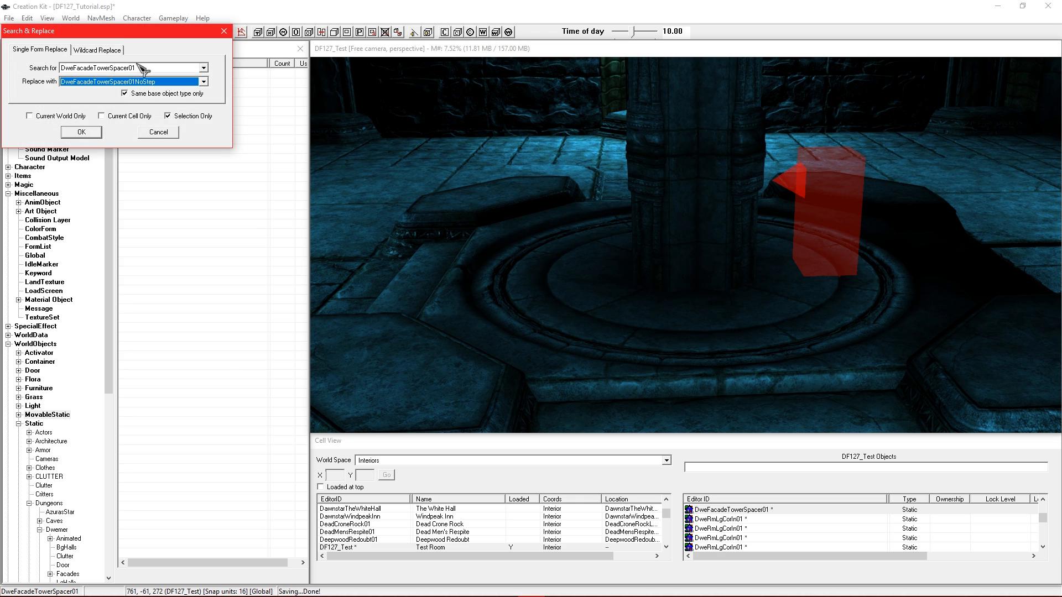
{"action": "left_click_drag", "start_coordinate": [131, 30], "coordinate": [149, 43]}
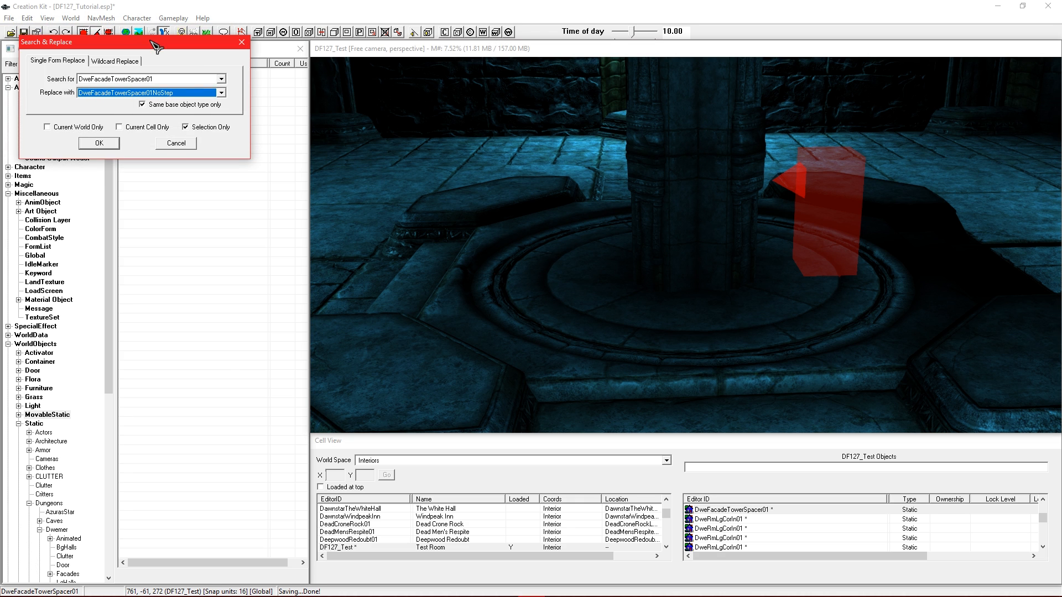
{"action": "left_click", "coordinate": [182, 106]}
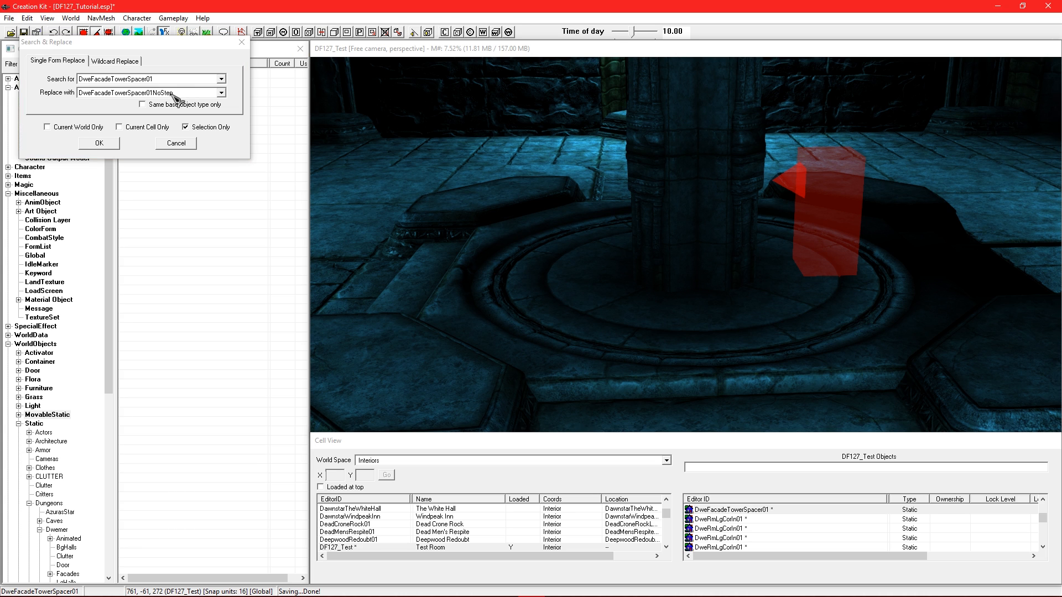
{"action": "left_click", "coordinate": [174, 94]}
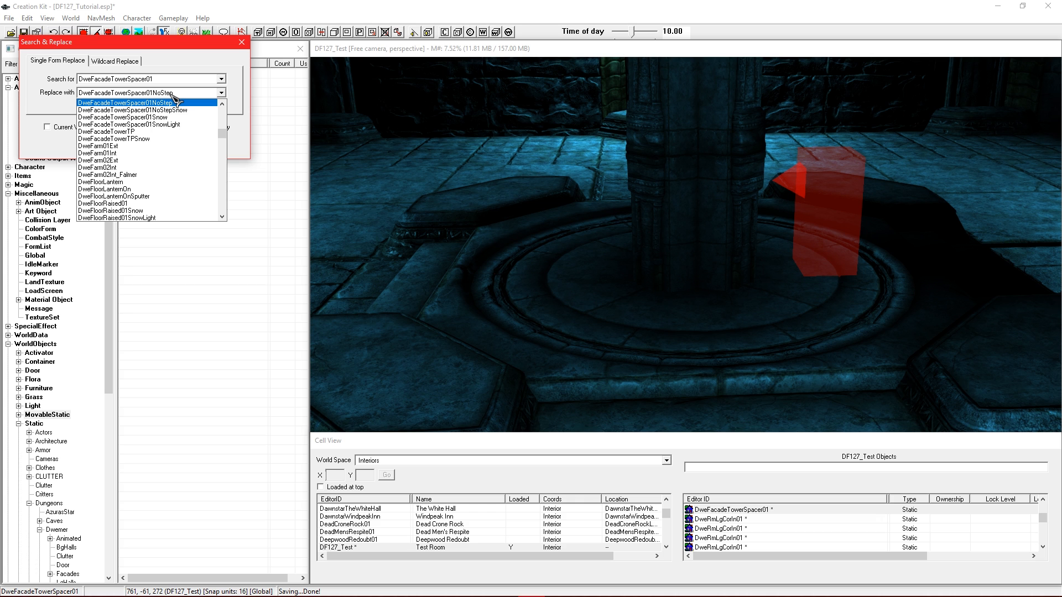
{"action": "type", "text": "df"}
{"action": "scroll", "coordinate": [210, 149], "scroll_direction": "down", "scroll_amount": 2}
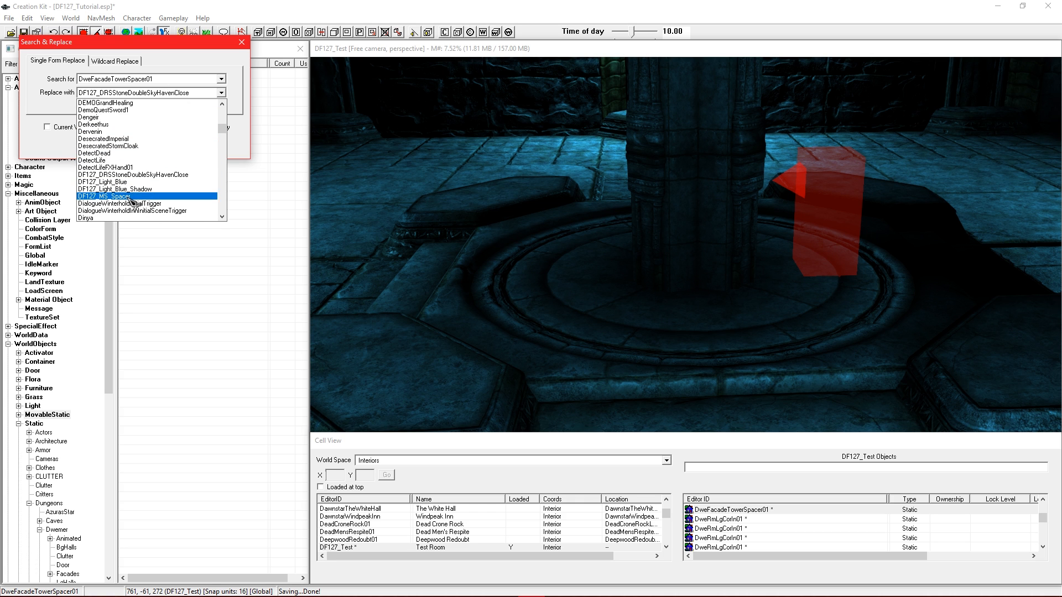
{"action": "left_click", "coordinate": [134, 197]}
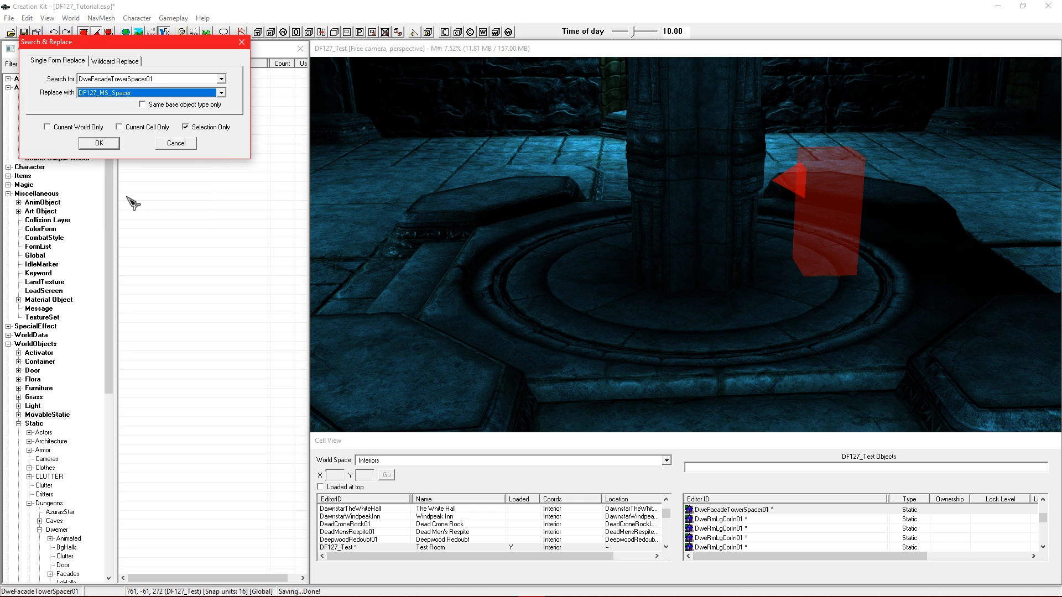
{"action": "left_click", "coordinate": [100, 143]}
Brighten the render view to inspect the platform at the pillar's base, and save the DF127_Tutorial.esp plugin
{"action": "left_click", "coordinate": [540, 341]}
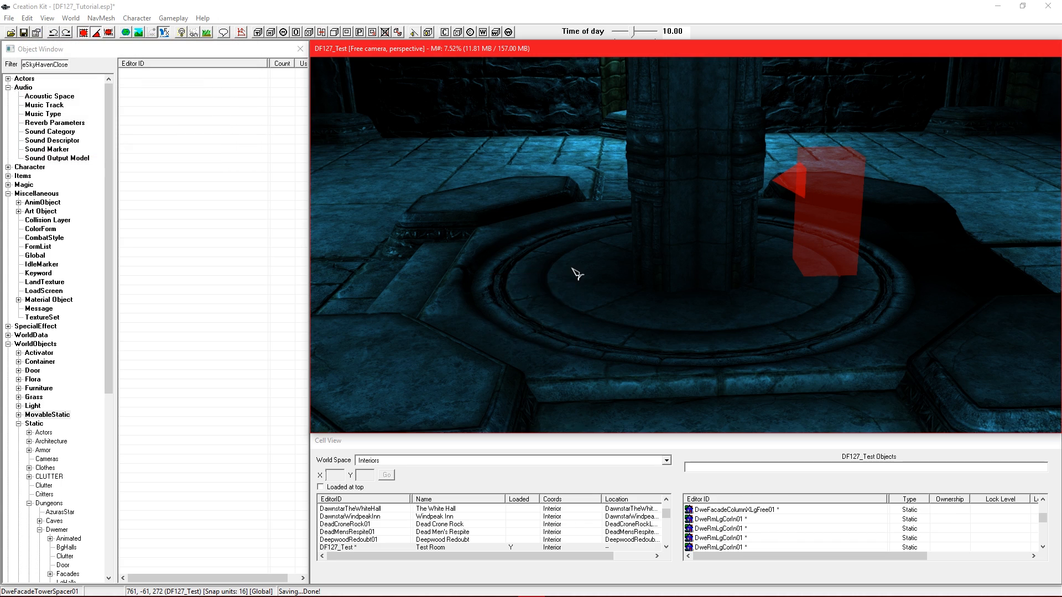
{"action": "key", "text": "a"}
{"action": "middle_click_drag", "start_coordinate": [664, 276], "coordinate": [629, 265], "text": "shift"}
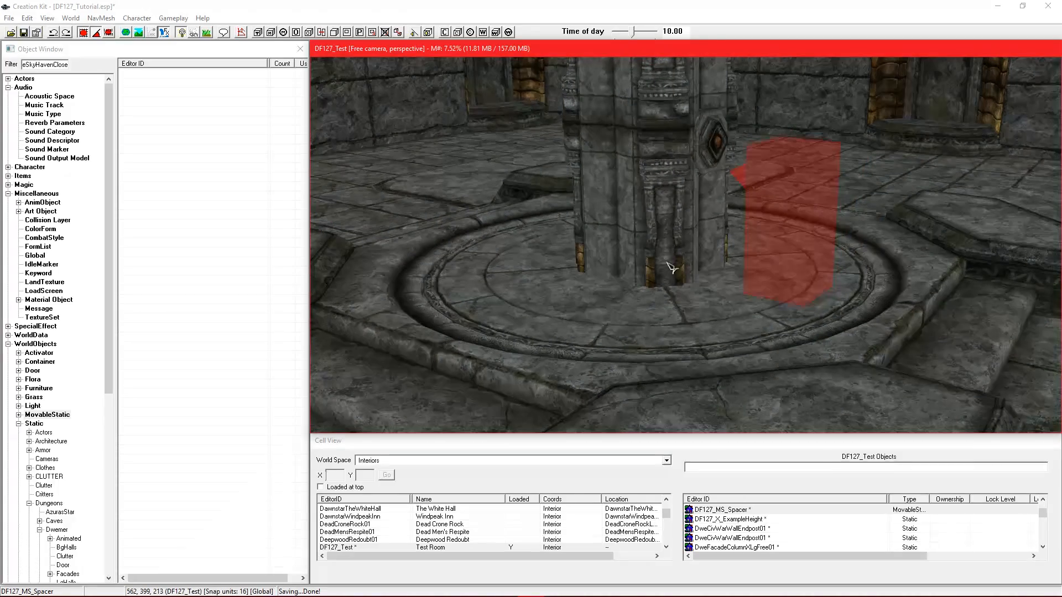
{"action": "middle_click_drag", "start_coordinate": [698, 296], "coordinate": [669, 288], "text": "shift"}
{"action": "scroll", "coordinate": [685, 296], "scroll_direction": "up", "scroll_amount": 2}
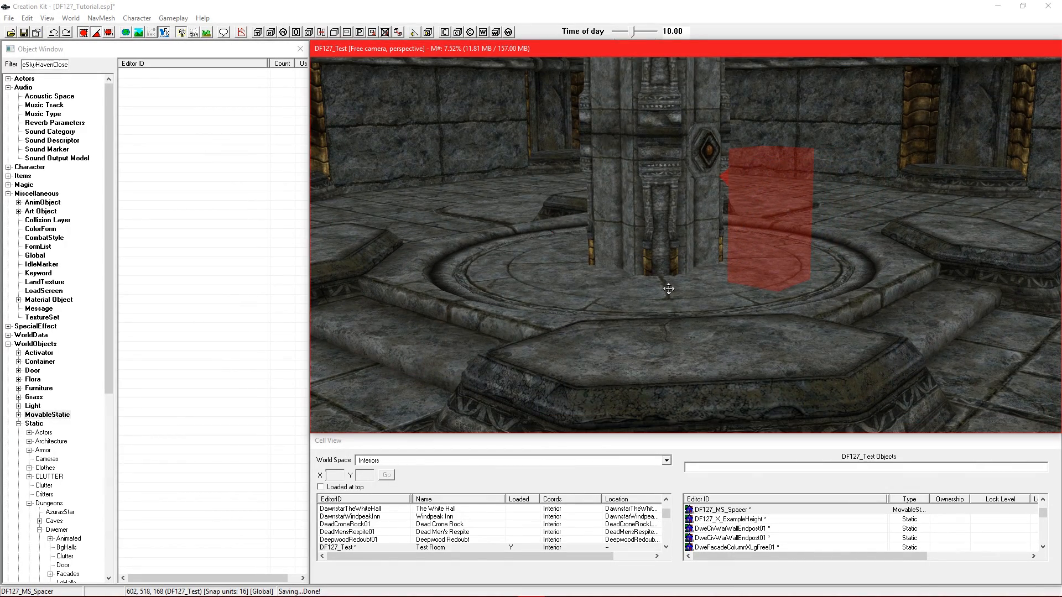
{"action": "left_click", "coordinate": [25, 34]}
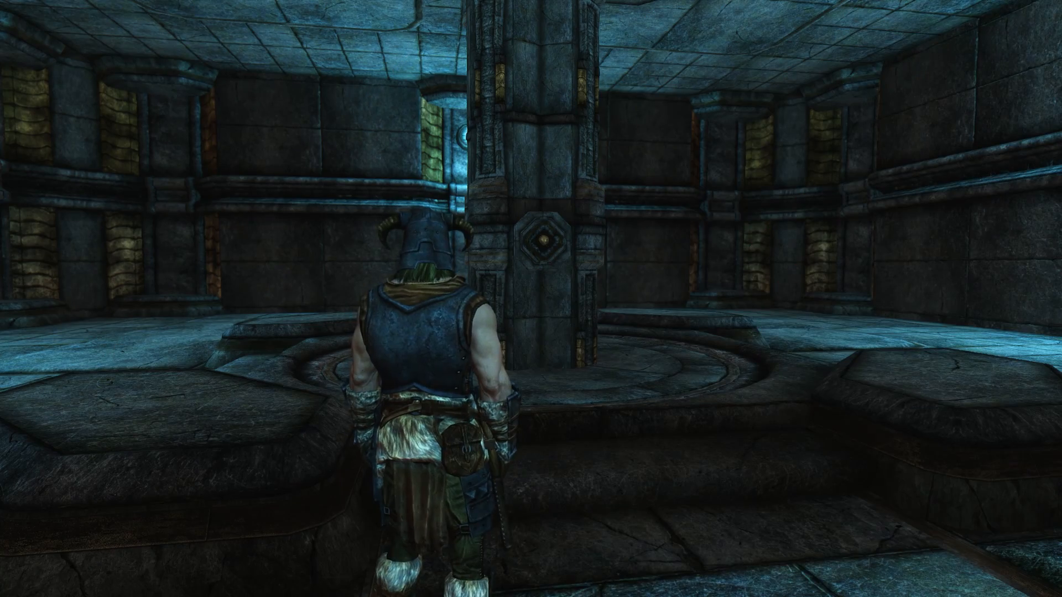
{"action": "key", "text": "w"}
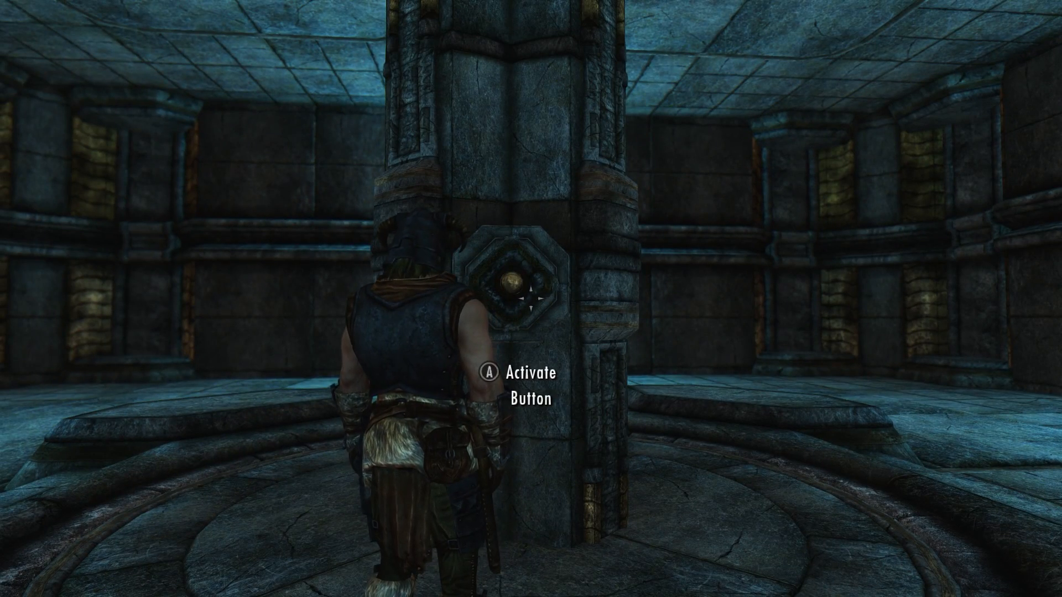
{"action": "key", "text": "e"}
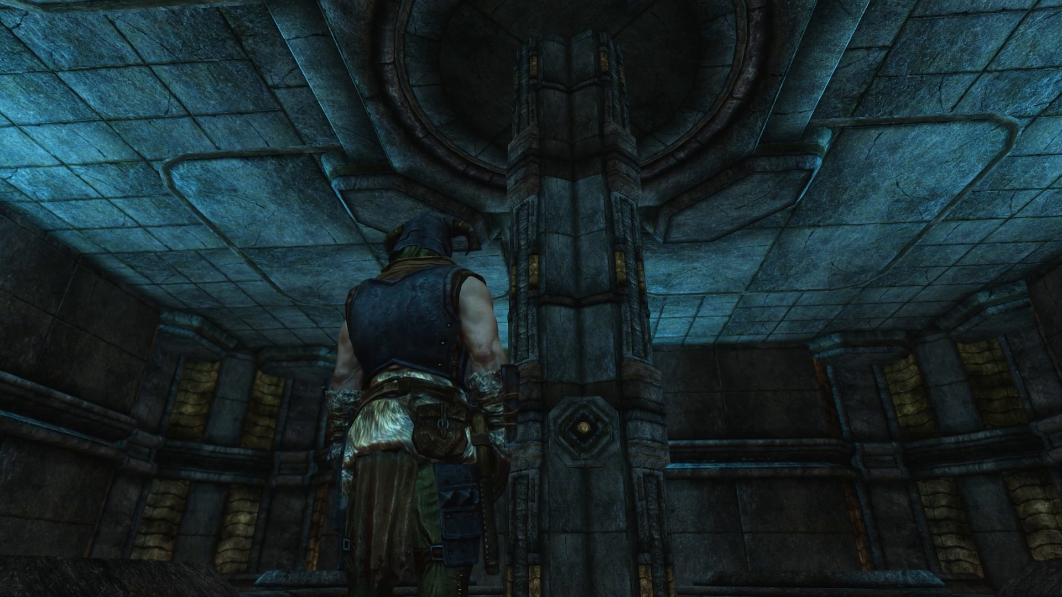
{"action": "key", "text": "f"}
{"action": "key", "text": "s"}
{"action": "key", "text": "w"}
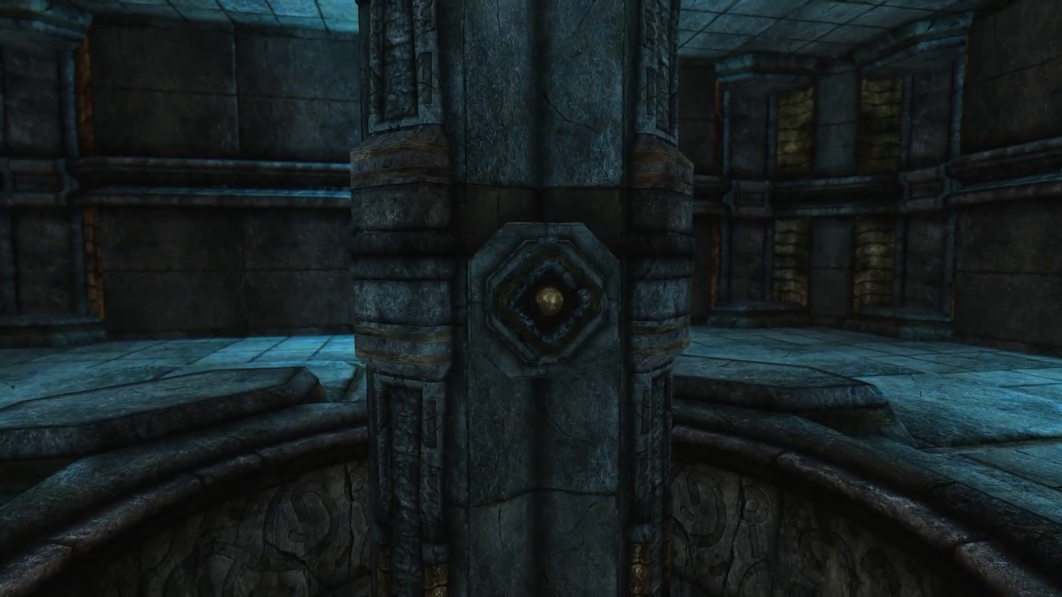
{"action": "key", "text": "e"}
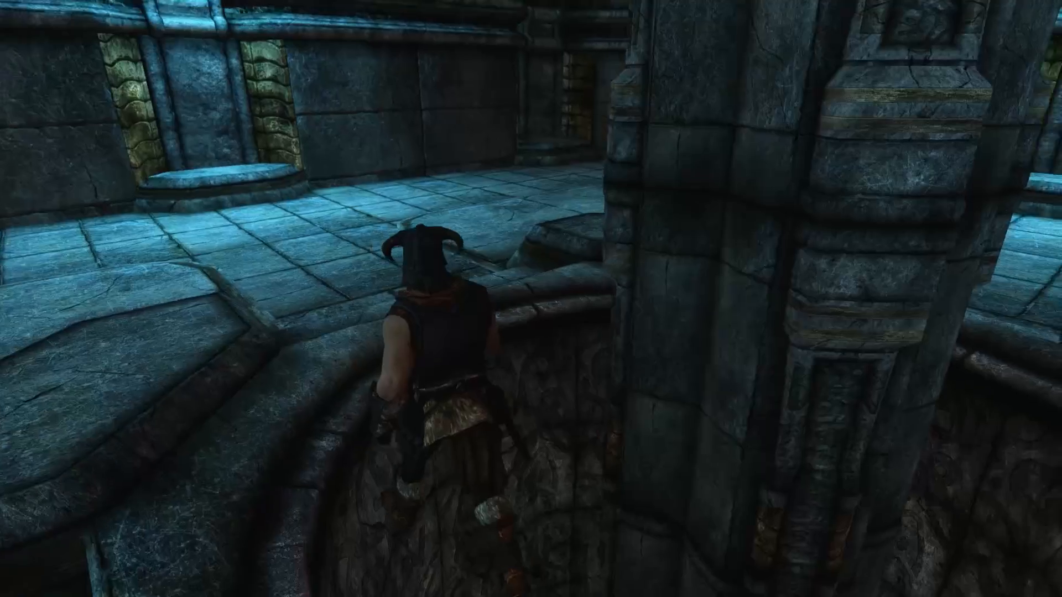
{"action": "key", "text": "f"}
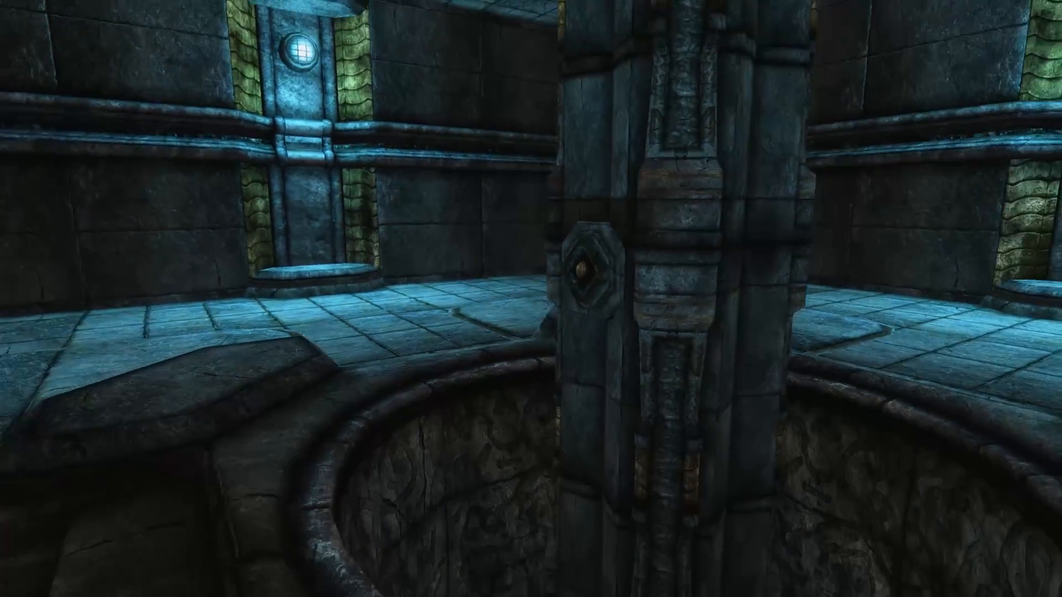
{"action": "key", "text": "s"}
{"action": "key", "text": "a"}
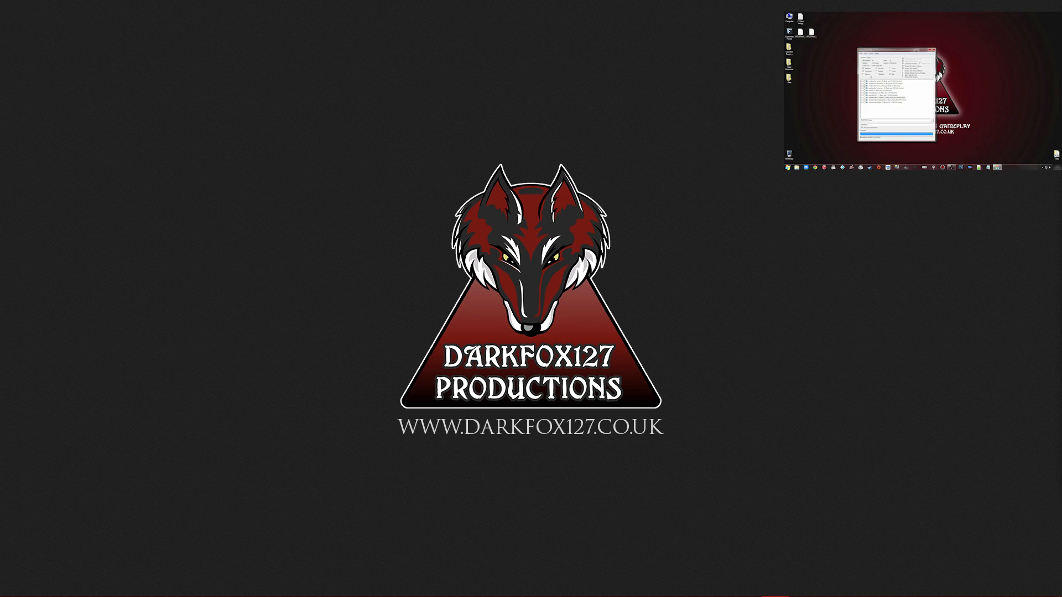
Open dwefacadetowerspacer01.nif in NifSkope from the unpacked Skyrim BSAopt folder out\meshes\dungeons\dwemer\facades
{"action": "mouse_move", "coordinate": [407, 8]}
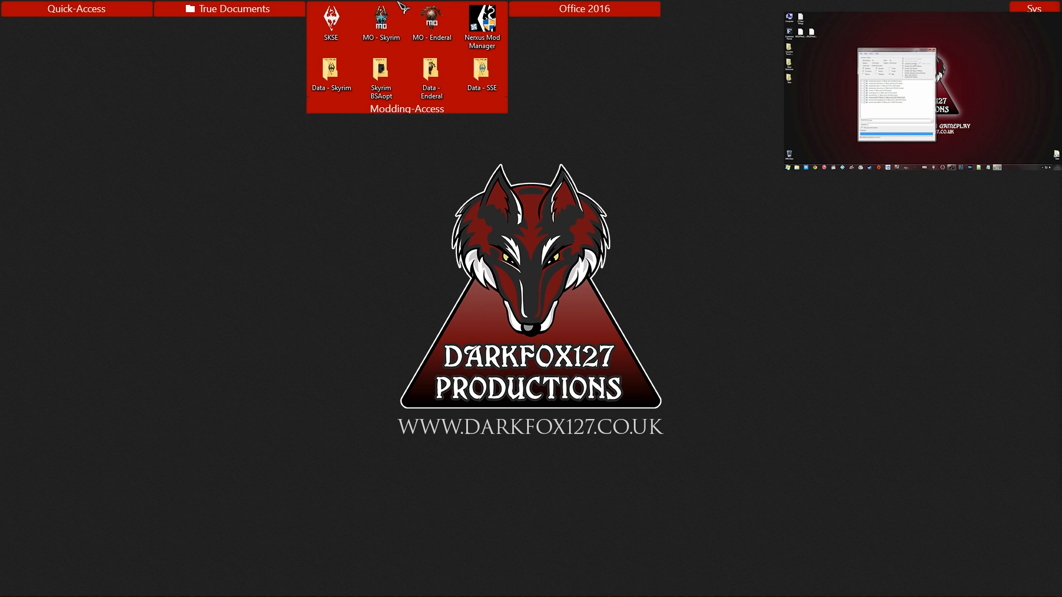
{"action": "double_click", "coordinate": [381, 71]}
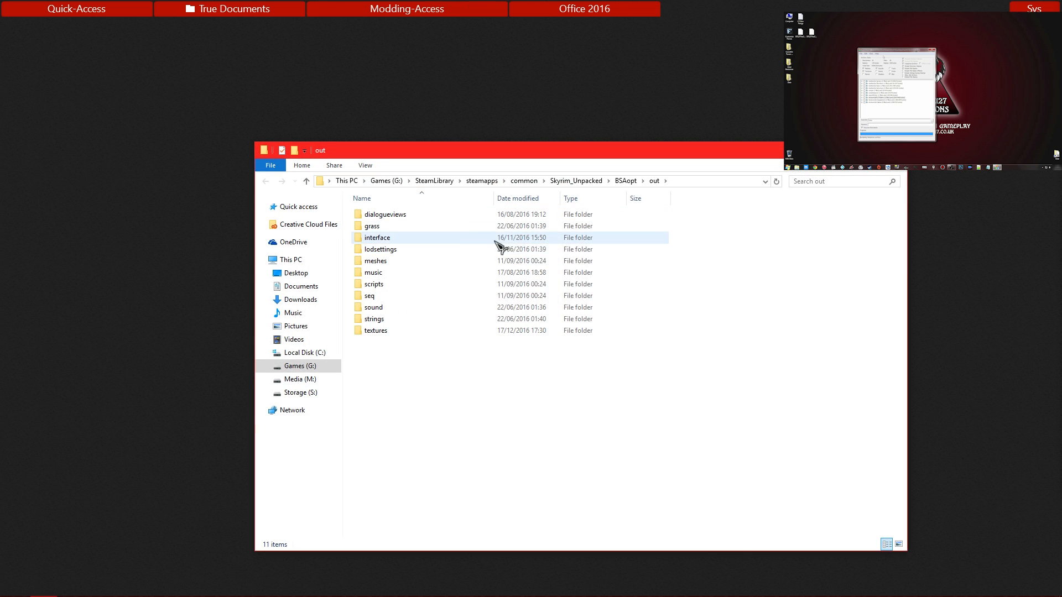
{"action": "double_click", "coordinate": [394, 261]}
{"action": "double_click", "coordinate": [401, 366]}
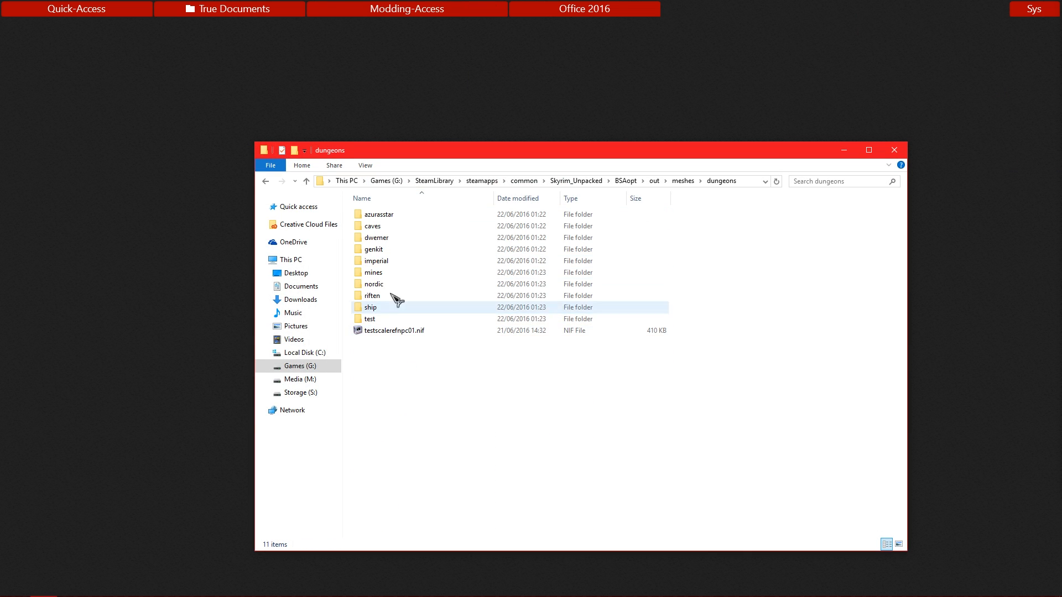
{"action": "double_click", "coordinate": [398, 308]}
{"action": "double_click", "coordinate": [394, 261]}
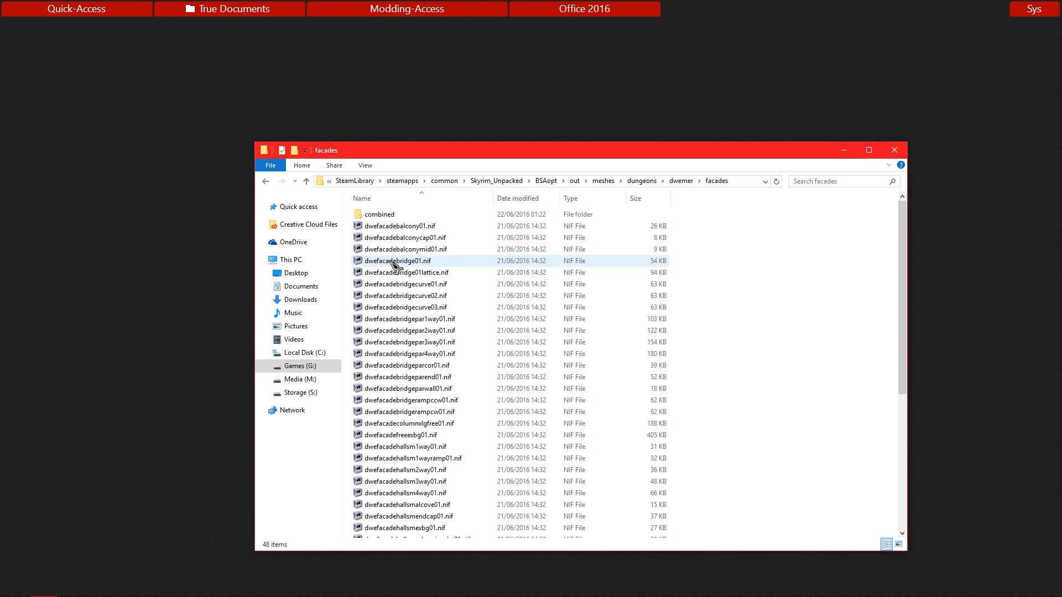
{"action": "scroll", "coordinate": [394, 264], "scroll_direction": "down", "scroll_amount": 6}
{"action": "left_click", "coordinate": [401, 520]}
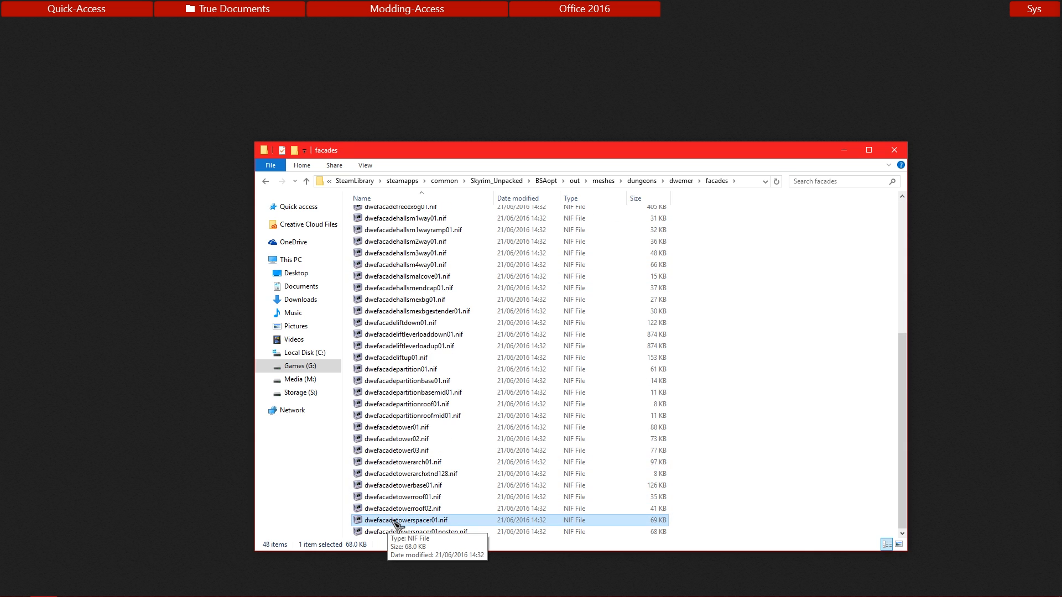
{"action": "double_click", "coordinate": [425, 519]}
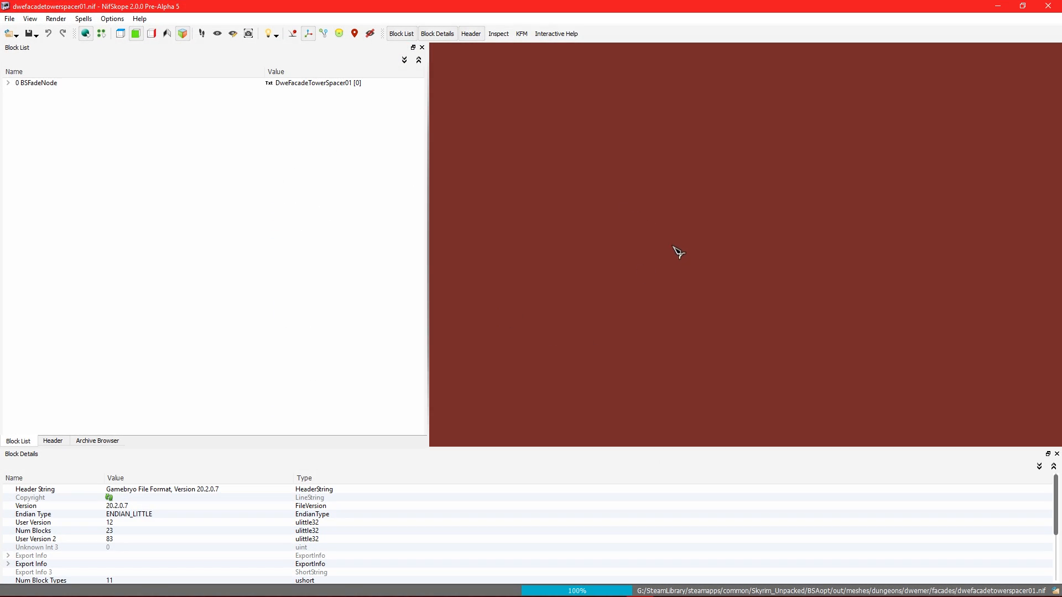
Bring the platform model into view and select the bhkRigidBody block inside the bhkCollisionObject of its BSFadeNode
{"action": "left_click_drag", "start_coordinate": [673, 247], "coordinate": [652, 234]}
{"action": "scroll", "coordinate": [654, 235], "scroll_direction": "up", "scroll_amount": 4}
{"action": "scroll", "coordinate": [653, 235], "scroll_direction": "down", "scroll_amount": 2}
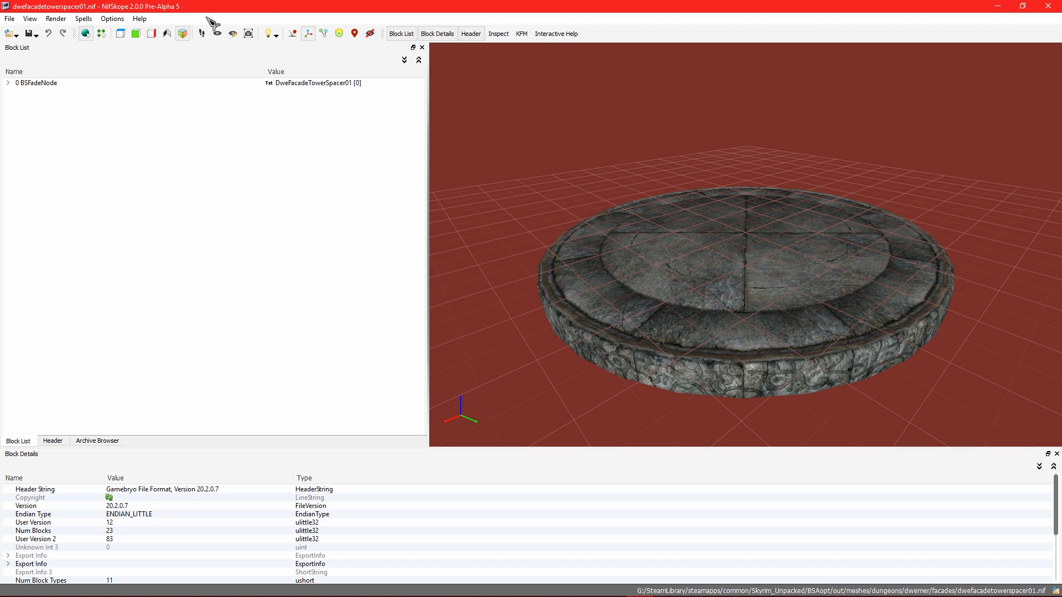
{"action": "left_click", "coordinate": [7, 83]}
{"action": "left_click", "coordinate": [42, 101]}
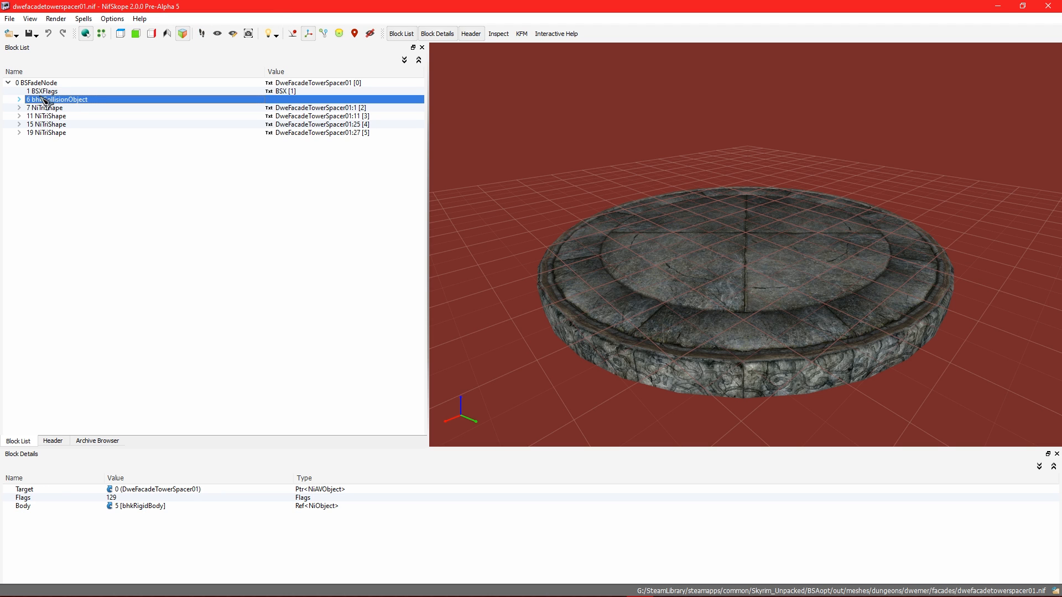
{"action": "left_click", "coordinate": [19, 99]}
{"action": "left_click", "coordinate": [57, 108]}
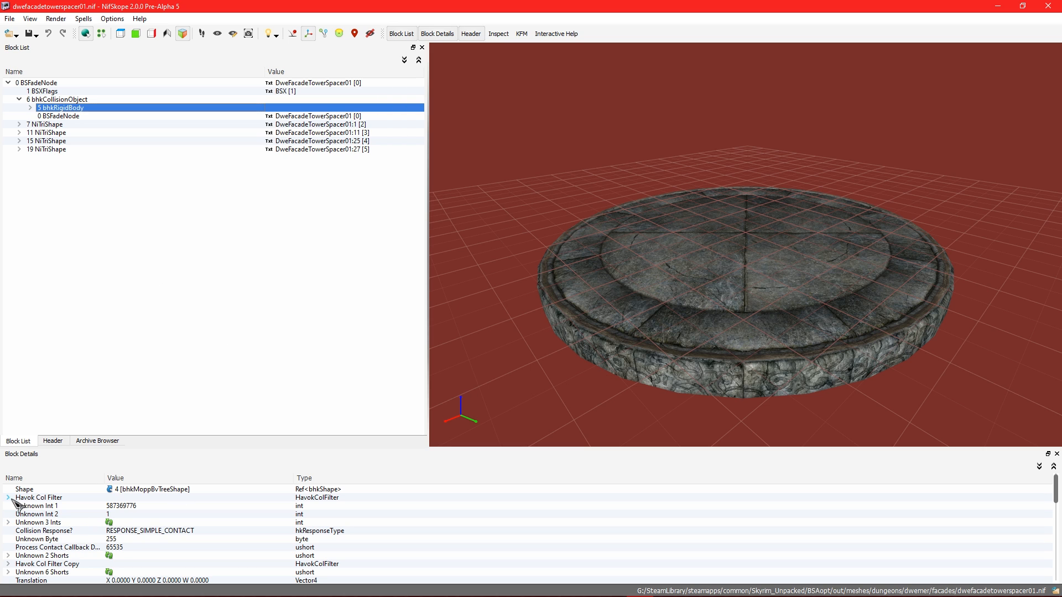
Change the SkyrimLayer value in the rigid body's Havok Col Filter and continue to its Havok Col Filter Copy
{"action": "left_click", "coordinate": [30, 497]}
{"action": "left_click", "coordinate": [8, 498]}
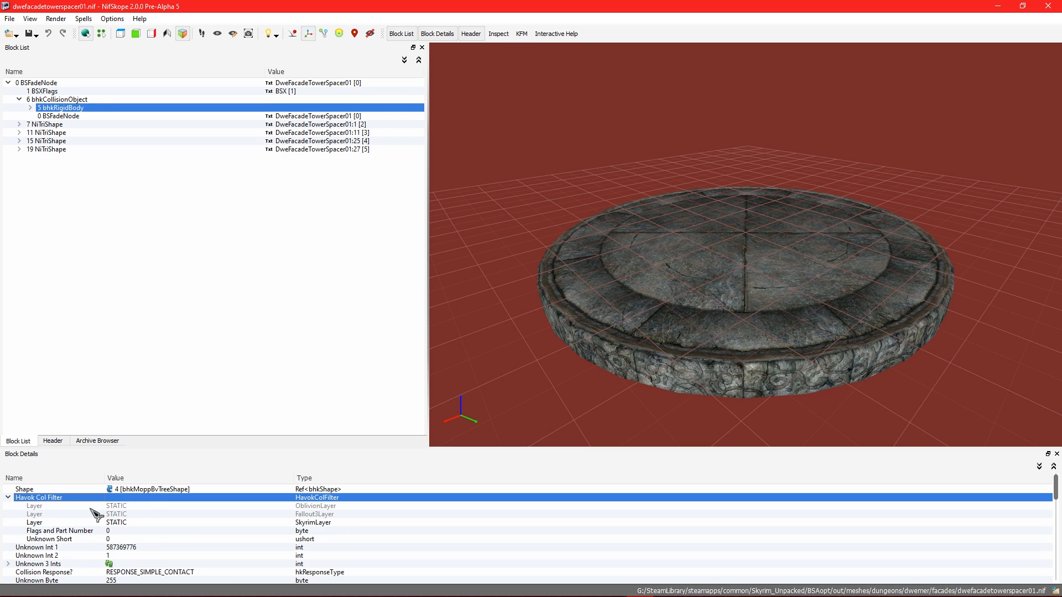
{"action": "left_click", "coordinate": [124, 523]}
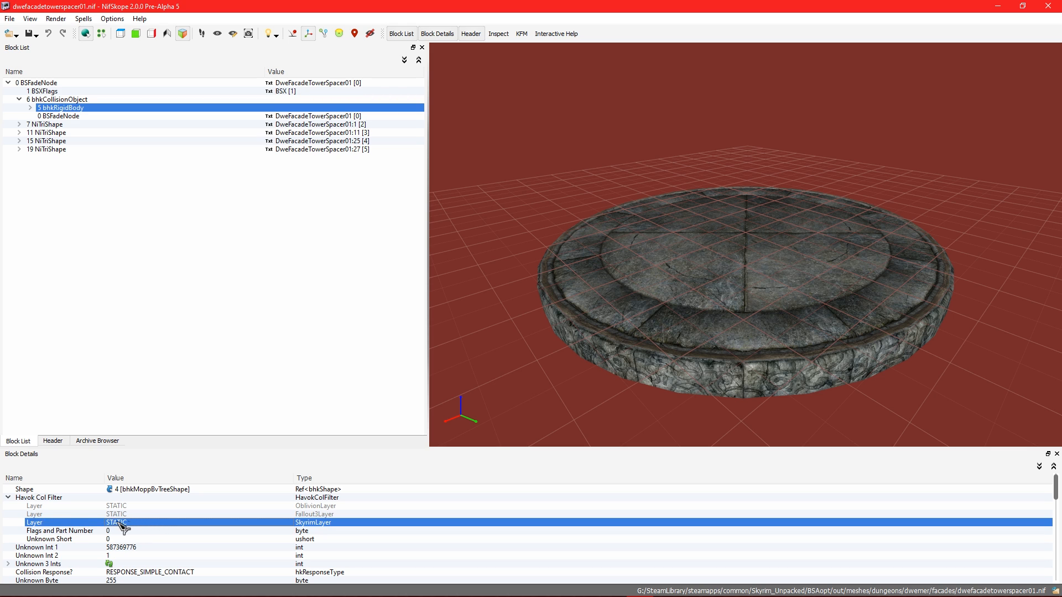
{"action": "double_click", "coordinate": [133, 523]}
{"action": "left_click", "coordinate": [289, 522]}
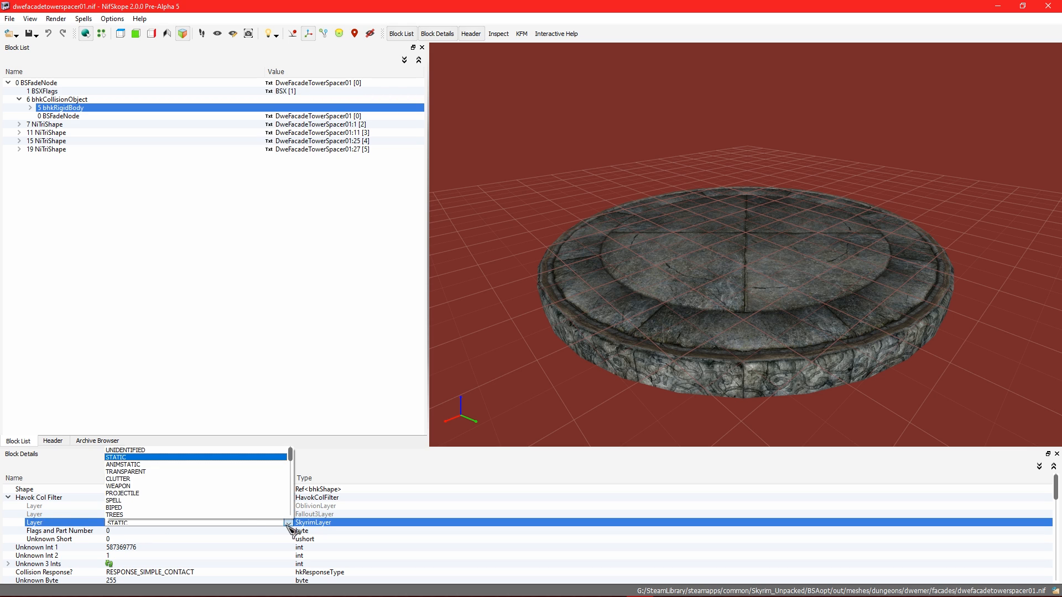
{"action": "left_click", "coordinate": [126, 451]}
{"action": "left_click", "coordinate": [142, 532]}
{"action": "scroll", "coordinate": [146, 540], "scroll_direction": "down", "scroll_amount": 2}
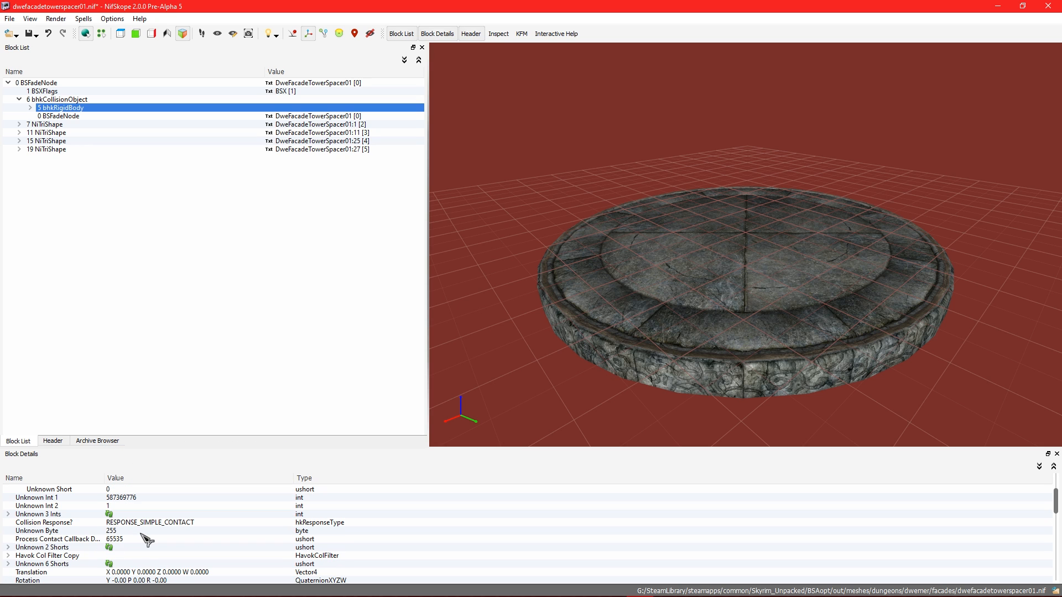
Expand the rigid body's Havok Col Filter Copy and change its SkyrimLayer value from the layer options
{"action": "scroll", "coordinate": [29, 532], "scroll_direction": "down", "scroll_amount": 1}
{"action": "left_click", "coordinate": [9, 531]}
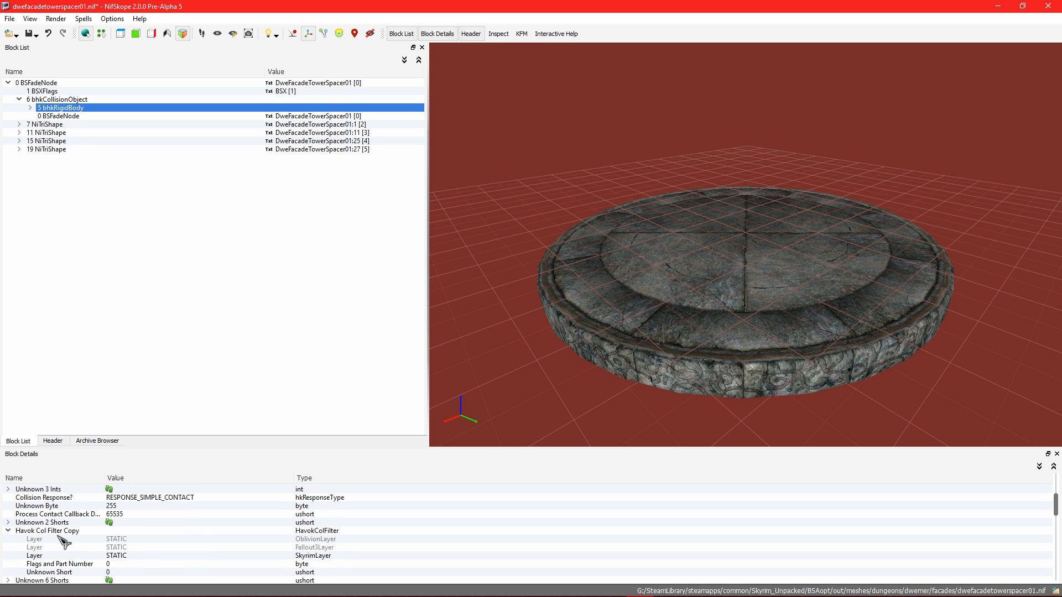
{"action": "scroll", "coordinate": [58, 535], "scroll_direction": "down", "scroll_amount": 2}
{"action": "left_click", "coordinate": [128, 506]}
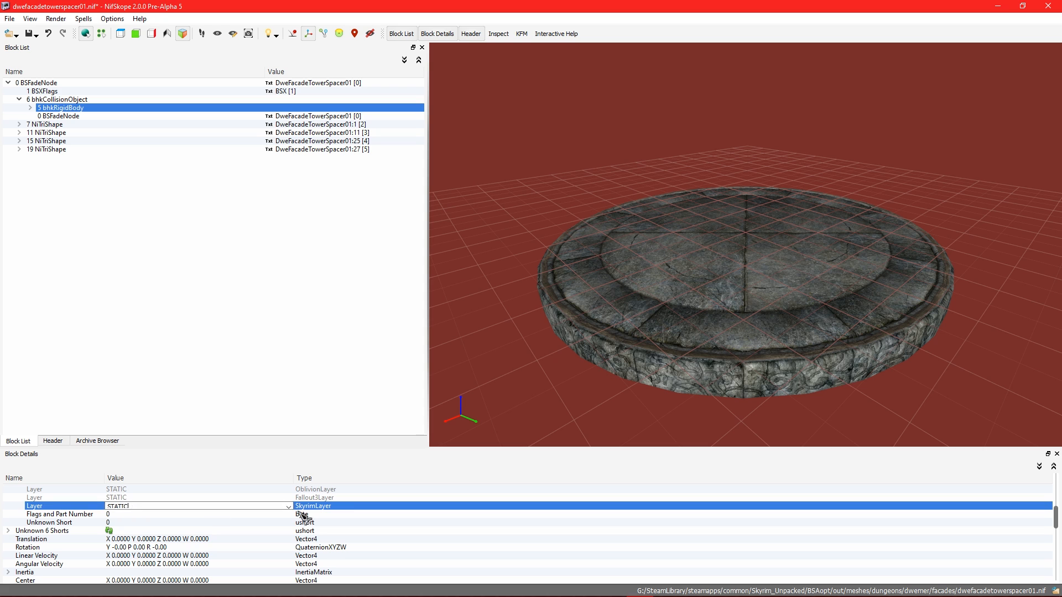
{"action": "left_click", "coordinate": [288, 506]}
{"action": "left_click", "coordinate": [147, 528]}
Set the rigid body's Motion System to MO_SYS_BOX
{"action": "scroll", "coordinate": [114, 553], "scroll_direction": "down", "scroll_amount": 7}
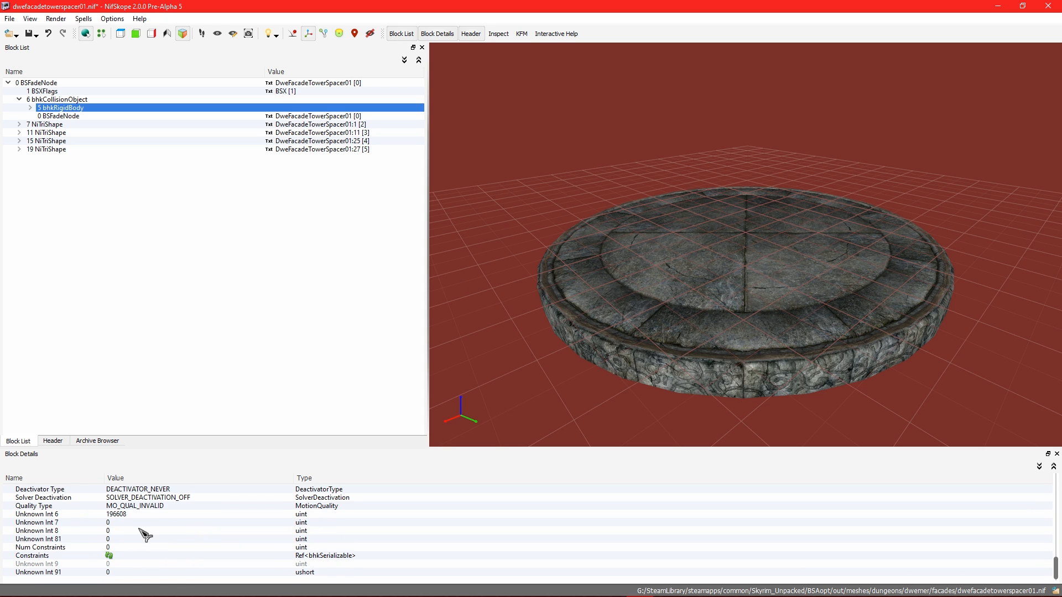
{"action": "scroll", "coordinate": [145, 535], "scroll_direction": "up", "scroll_amount": 1}
{"action": "left_click", "coordinate": [115, 507]}
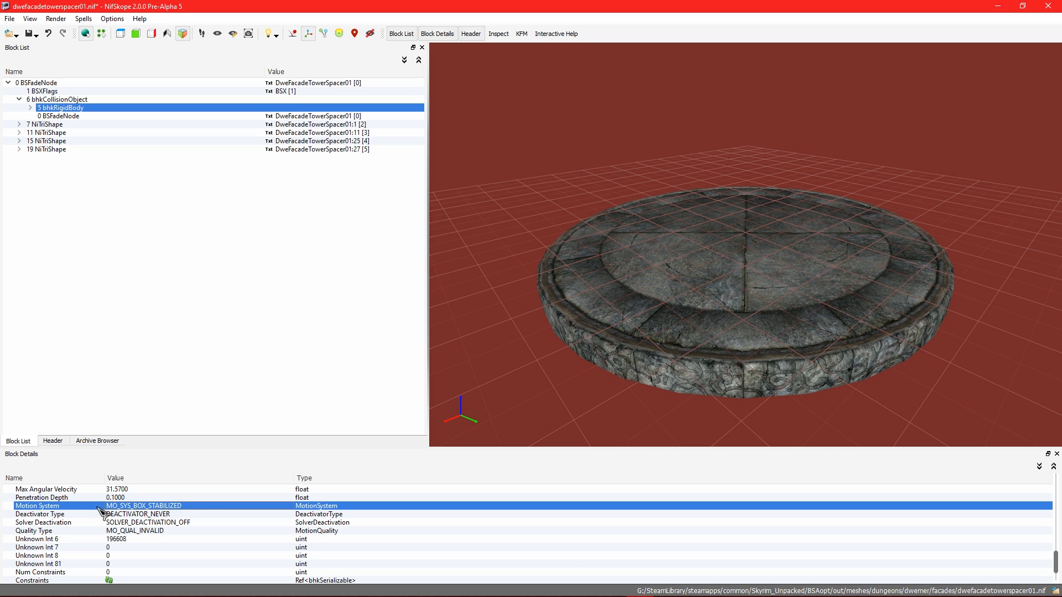
{"action": "left_click", "coordinate": [172, 508]}
{"action": "left_click", "coordinate": [288, 506]}
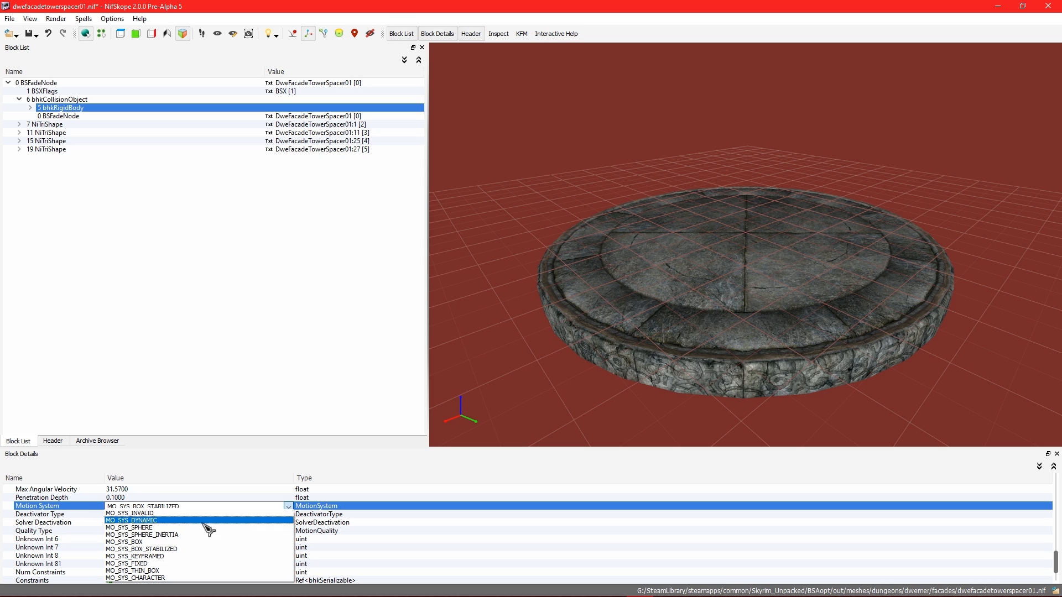
{"action": "left_click", "coordinate": [160, 543]}
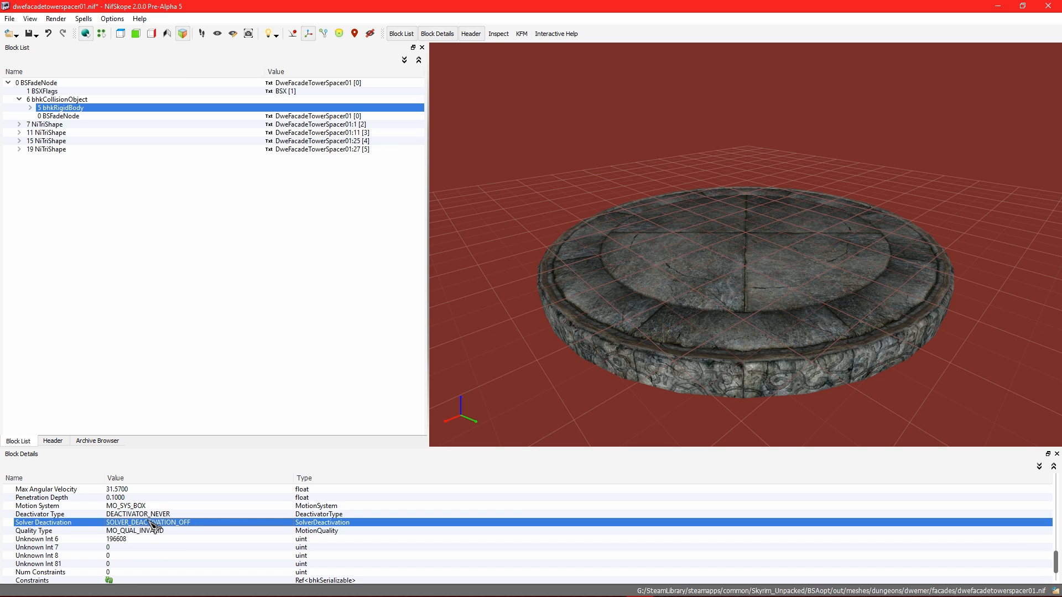
Save the edited mesh as dwefacadetowerspacer01.nif in Skyrim's Data\Meshes\Tutorial folder, replacing the existing file
{"action": "left_click_drag", "start_coordinate": [636, 266], "coordinate": [639, 275]}
{"action": "left_click", "coordinate": [9, 18]}
{"action": "left_click", "coordinate": [47, 64]}
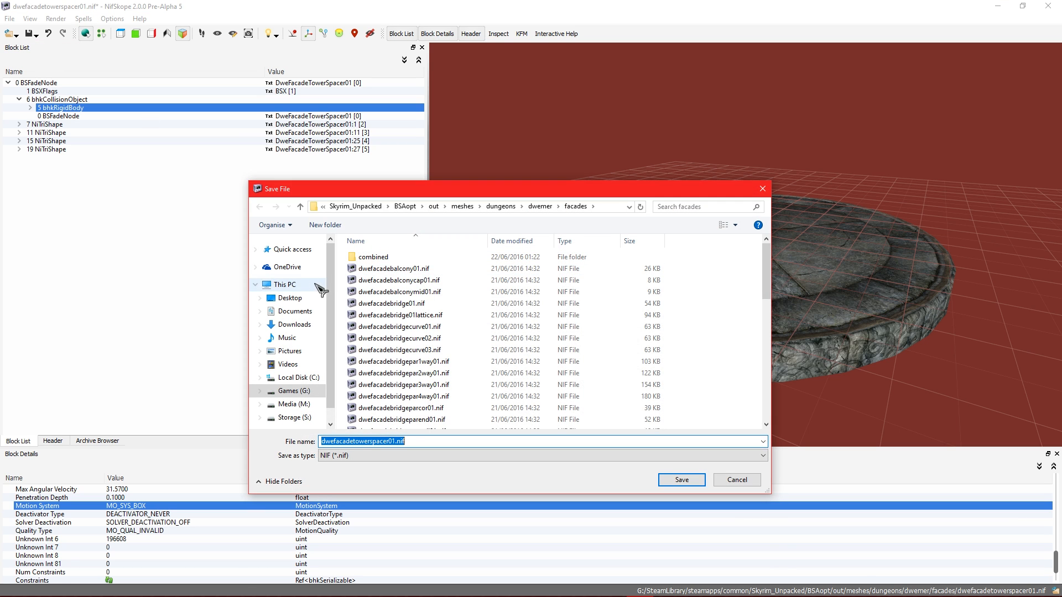
{"action": "left_click", "coordinate": [298, 298]}
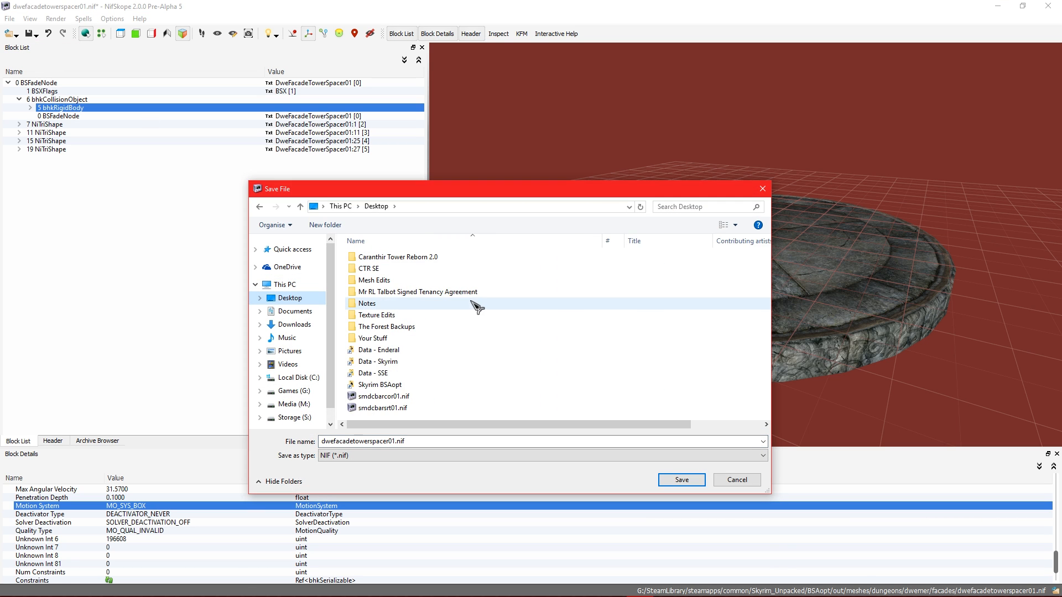
{"action": "double_click", "coordinate": [398, 361]}
{"action": "left_click", "coordinate": [387, 304]}
{"action": "double_click", "coordinate": [390, 308]}
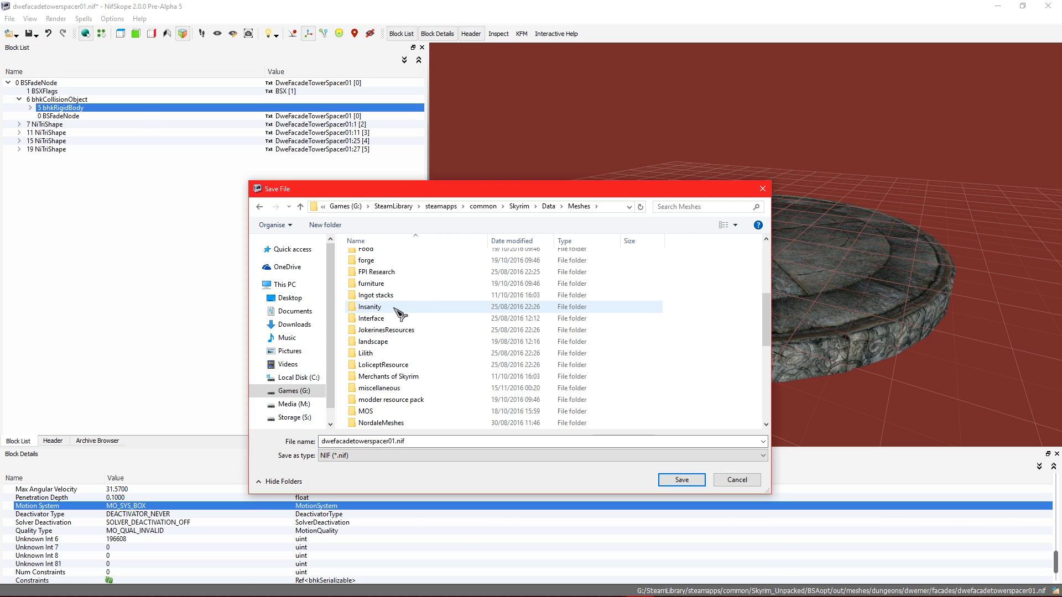
{"action": "double_click", "coordinate": [386, 397]}
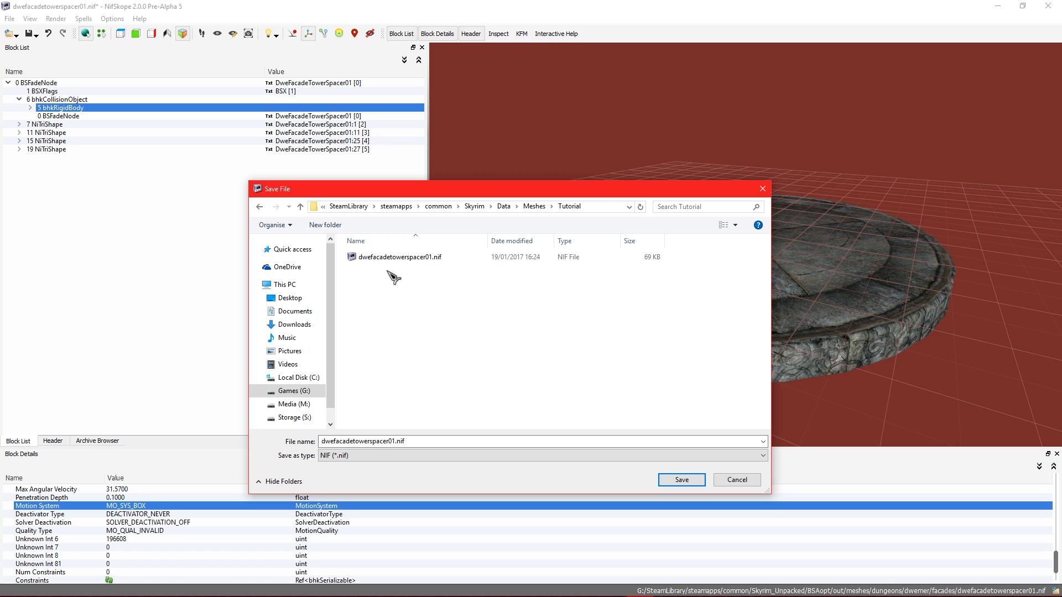
{"action": "left_click", "coordinate": [398, 258]}
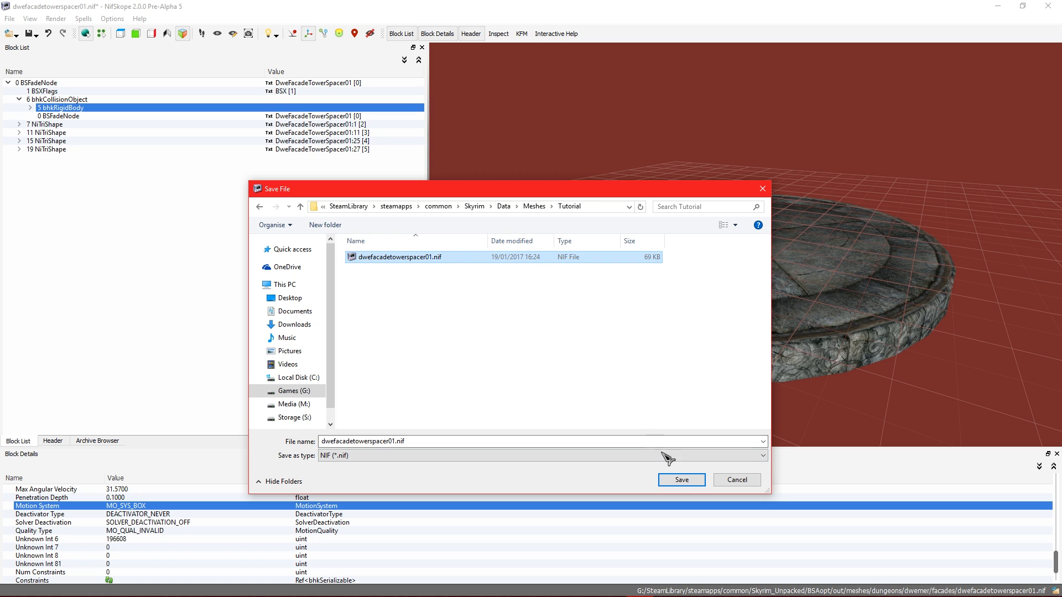
{"action": "left_click", "coordinate": [680, 480]}
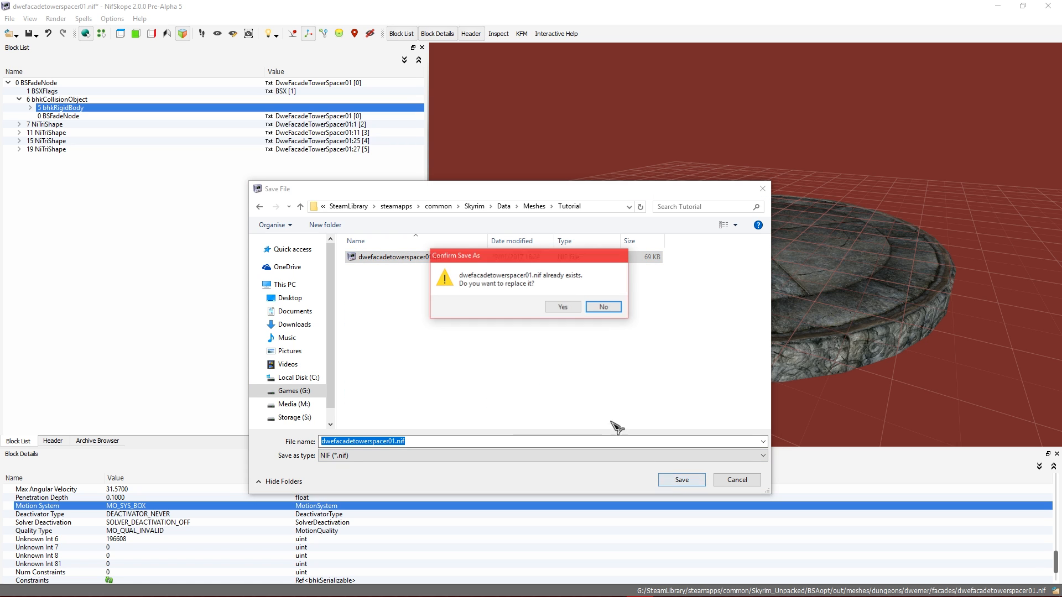
{"action": "left_click", "coordinate": [562, 308]}
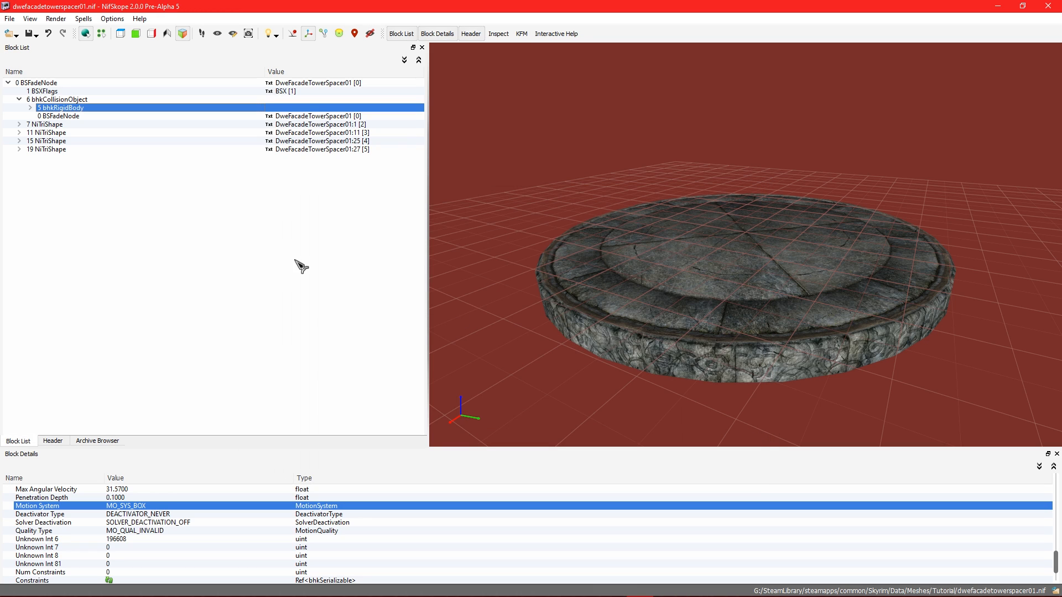
Close NifSkope and the facades folder window, and switch to the Creation Kit
{"action": "left_click", "coordinate": [1048, 6]}
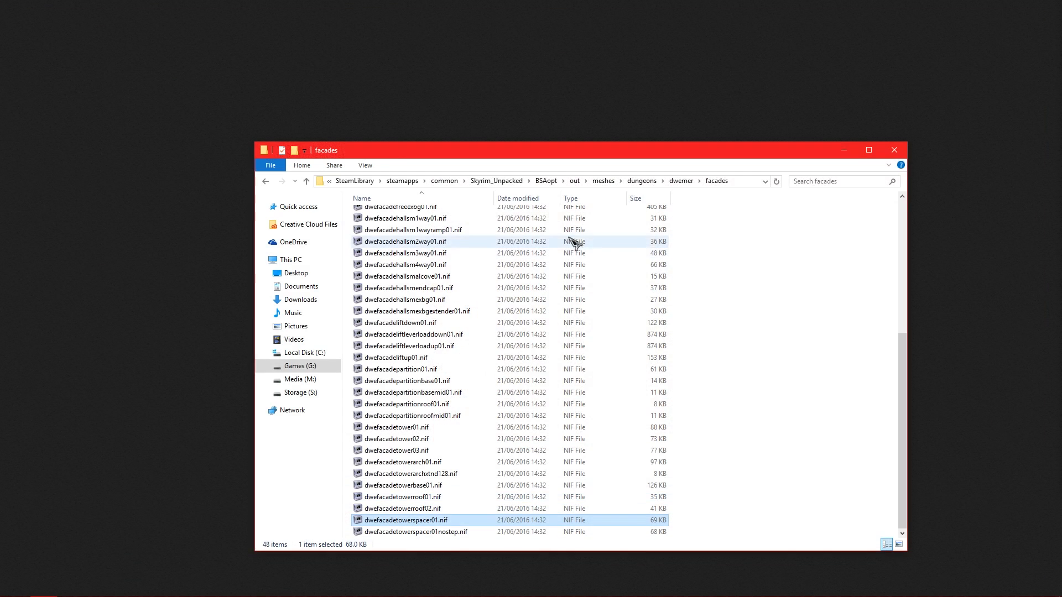
{"action": "left_click", "coordinate": [919, 155]}
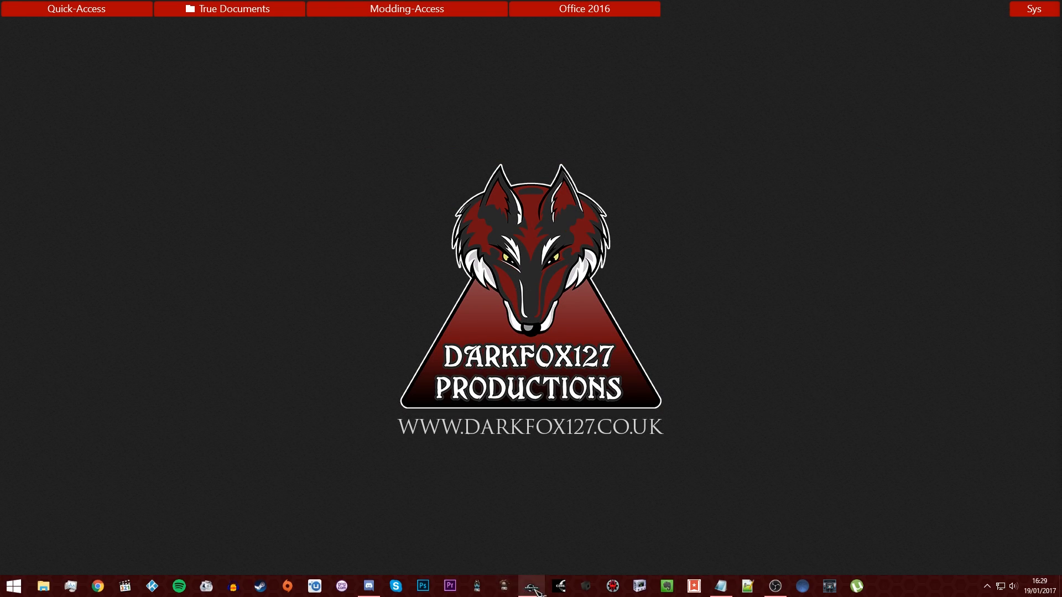
{"action": "left_click", "coordinate": [529, 587]}
Open the platform reference at the pillar's base and edit its base object, the DF127_MS_Spacer movable static
{"action": "middle_click_drag", "start_coordinate": [569, 282], "coordinate": [539, 264]}
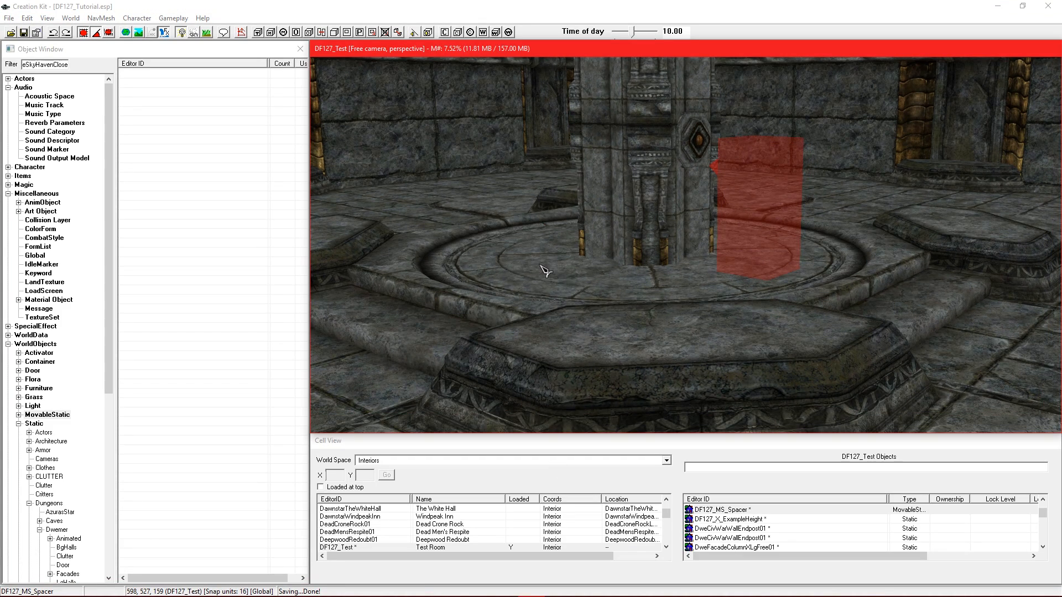
{"action": "double_click", "coordinate": [544, 270]}
{"action": "left_click", "coordinate": [622, 206]}
{"action": "left_click_drag", "start_coordinate": [530, 188], "coordinate": [306, 206]}
{"action": "left_click", "coordinate": [267, 266]}
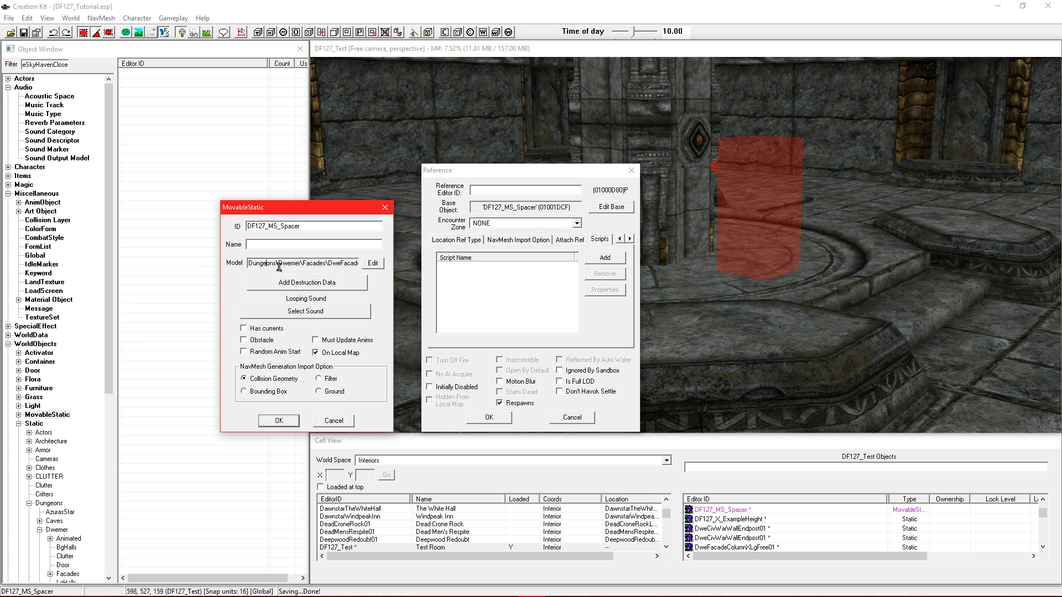
Change the movable static's model to Tutorial\dwefacadetowerspacer01.nif and accept the base object and reference edits
{"action": "left_click", "coordinate": [373, 264]}
{"action": "left_click_drag", "start_coordinate": [590, 276], "coordinate": [601, 296]}
{"action": "left_click", "coordinate": [493, 220]}
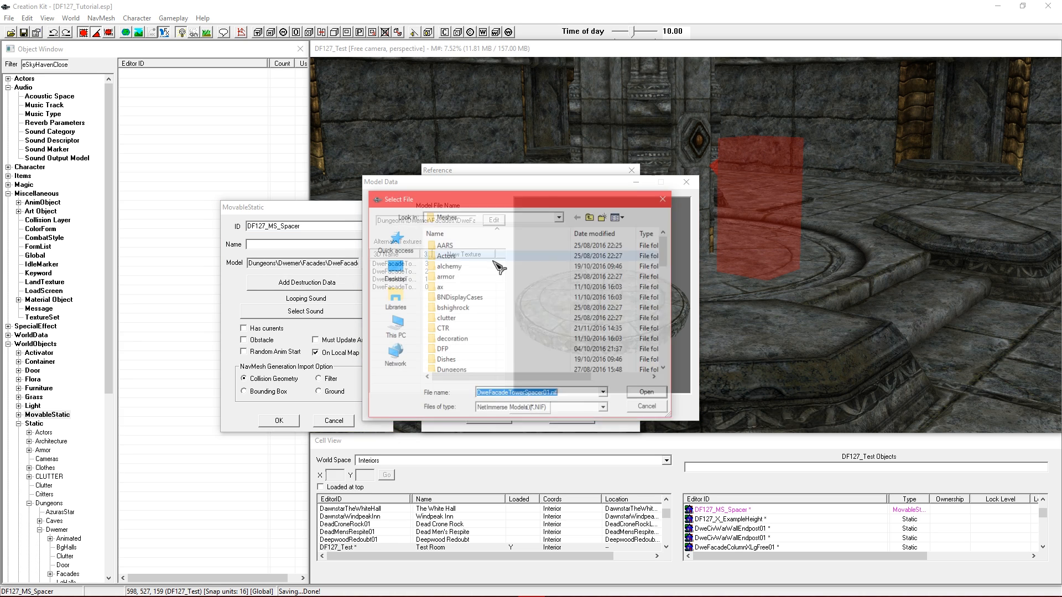
{"action": "scroll", "coordinate": [474, 320], "scroll_direction": "down", "scroll_amount": 8}
{"action": "scroll", "coordinate": [475, 324], "scroll_direction": "down", "scroll_amount": 6}
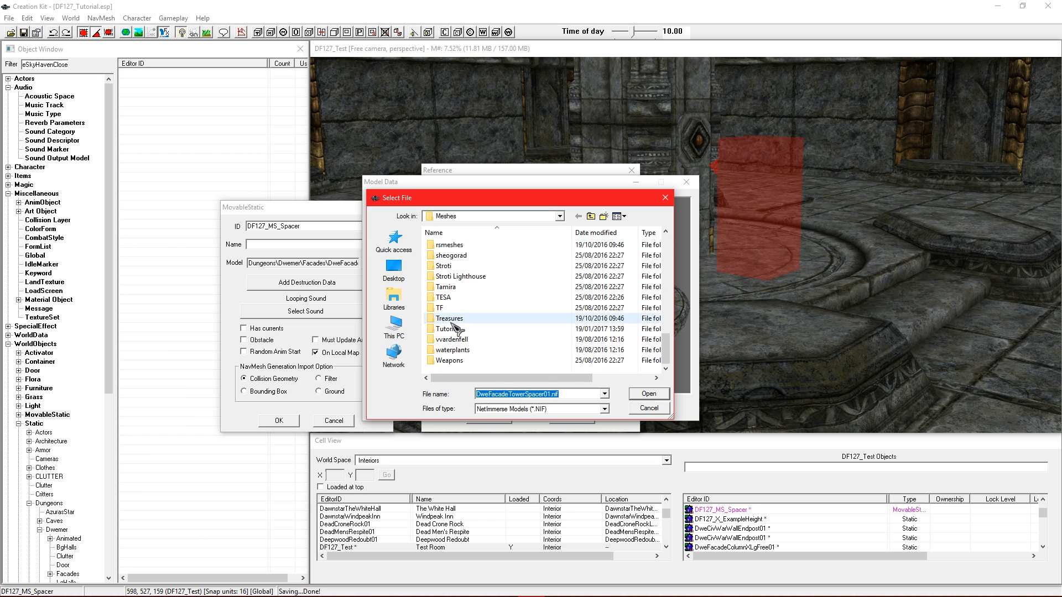
{"action": "double_click", "coordinate": [452, 327]}
{"action": "left_click", "coordinate": [464, 246]}
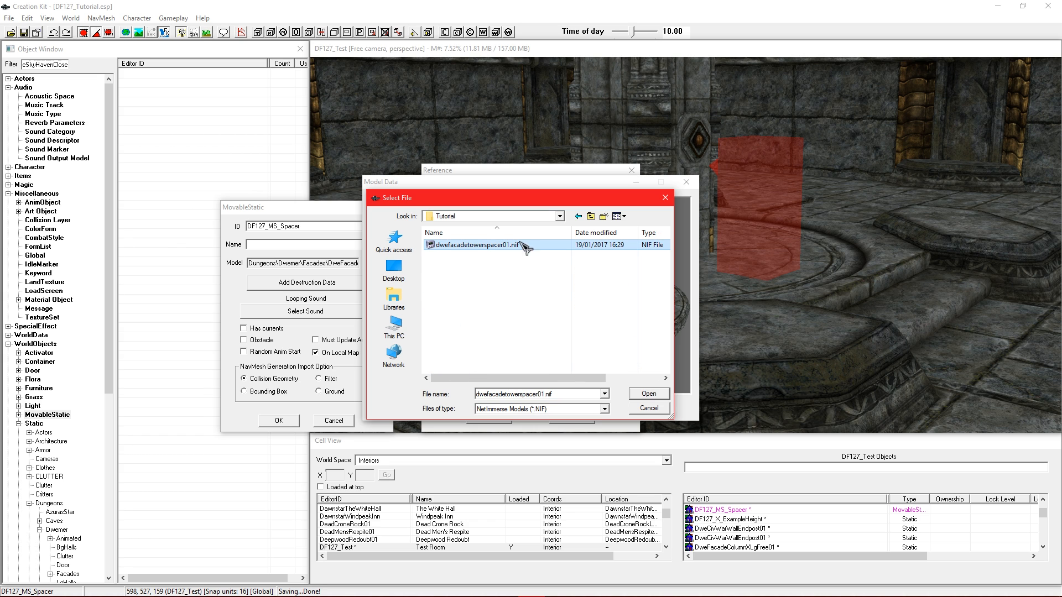
{"action": "left_click", "coordinate": [645, 395]}
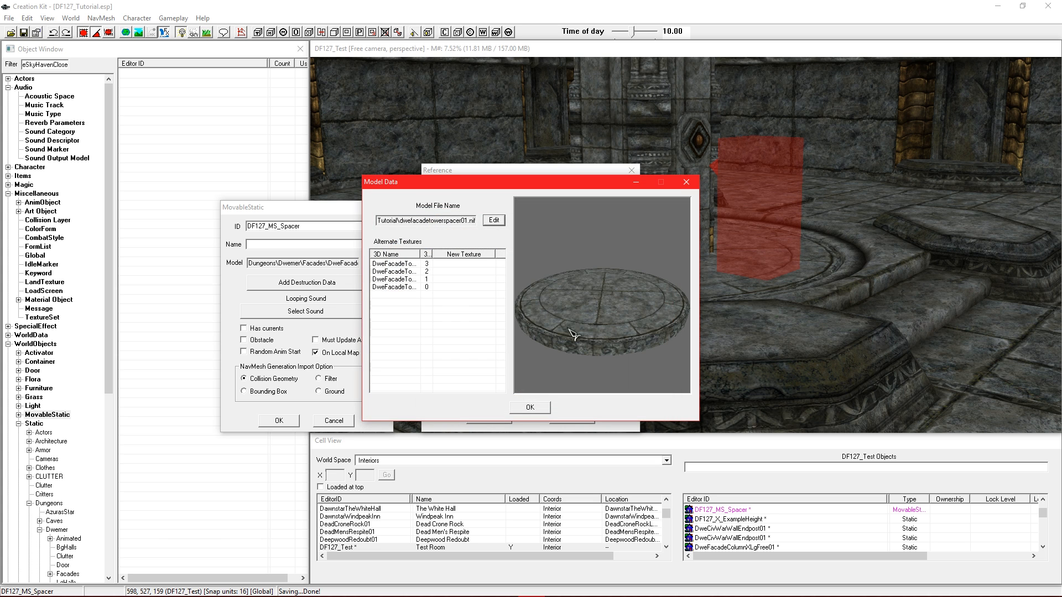
{"action": "left_click", "coordinate": [530, 407]}
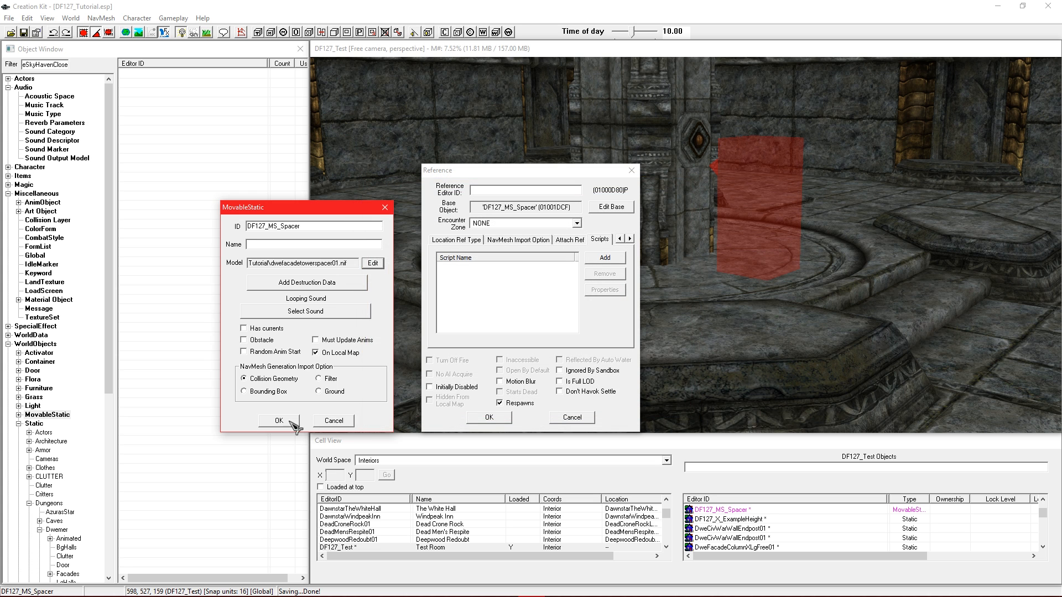
{"action": "left_click", "coordinate": [290, 420]}
{"action": "left_click", "coordinate": [489, 417]}
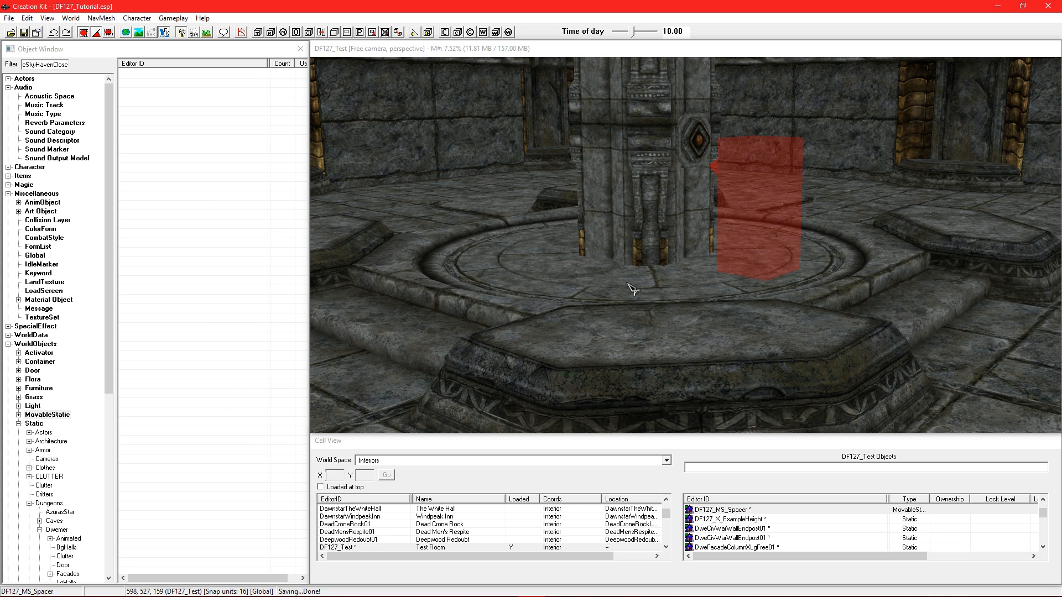
{"action": "middle_click_drag", "start_coordinate": [599, 255], "coordinate": [613, 261]}
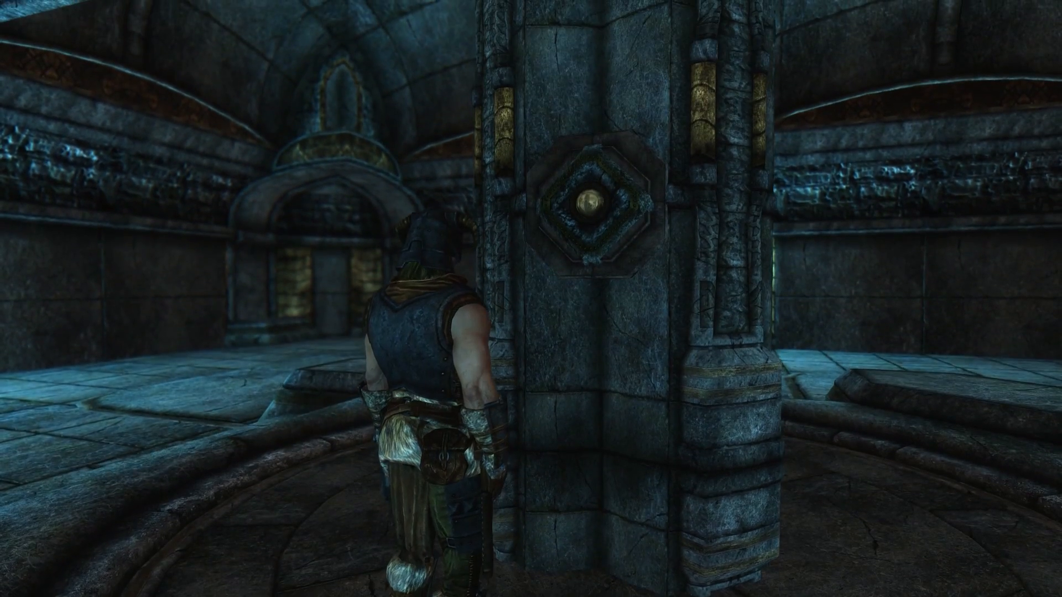
{"action": "key", "text": "w"}
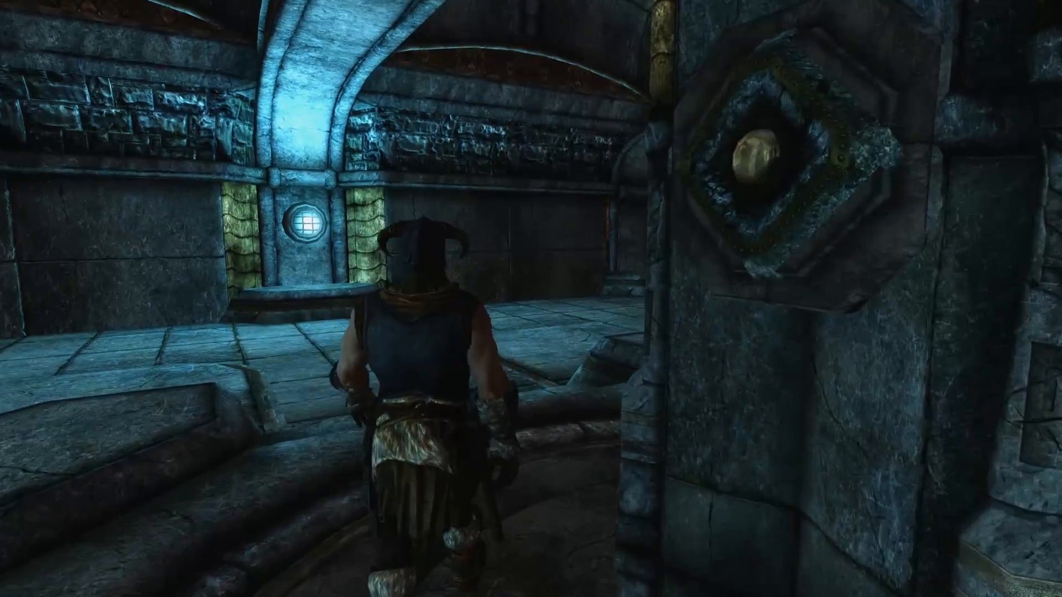
{"action": "key", "text": "w"}
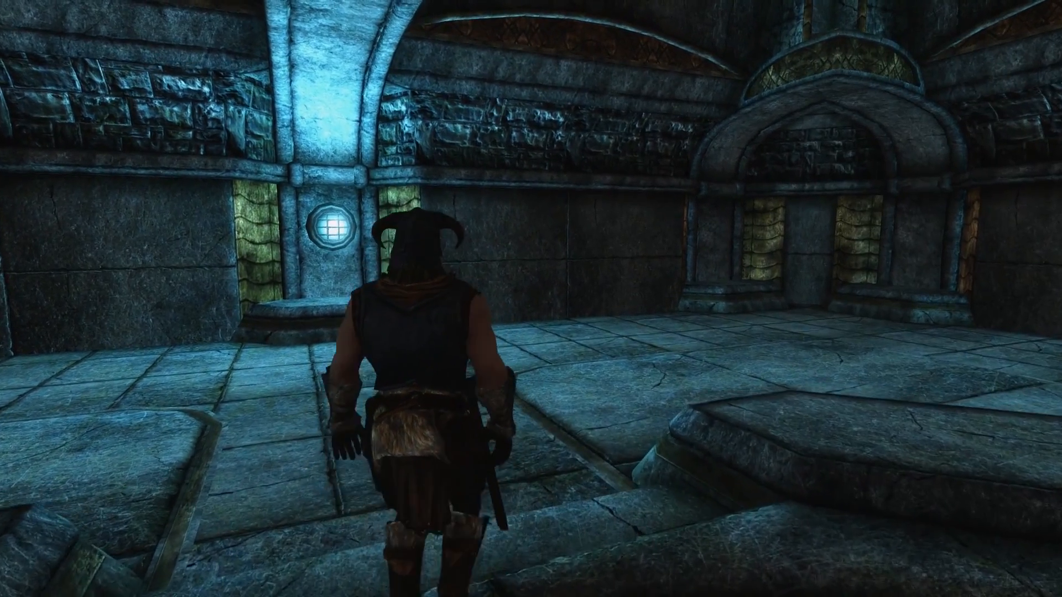
{"action": "key", "text": "w"}
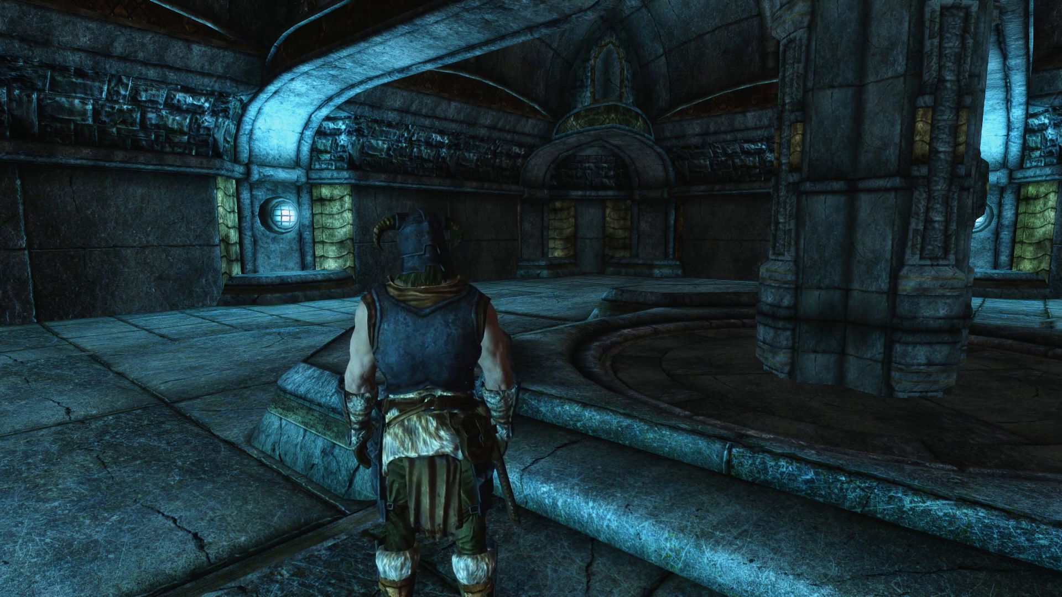
{"action": "key", "text": "w"}
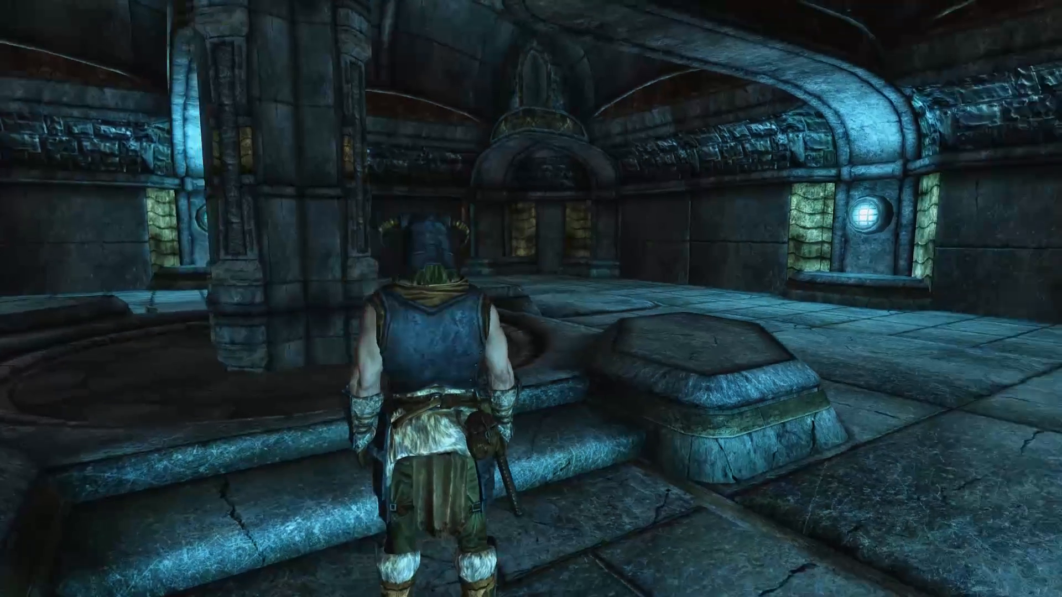
{"action": "key", "text": "w"}
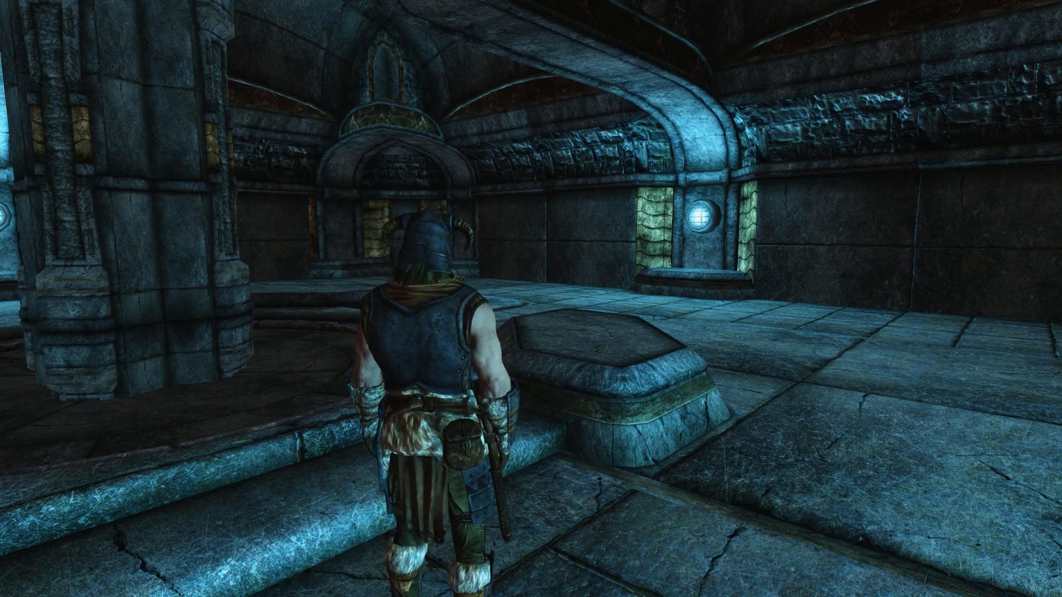